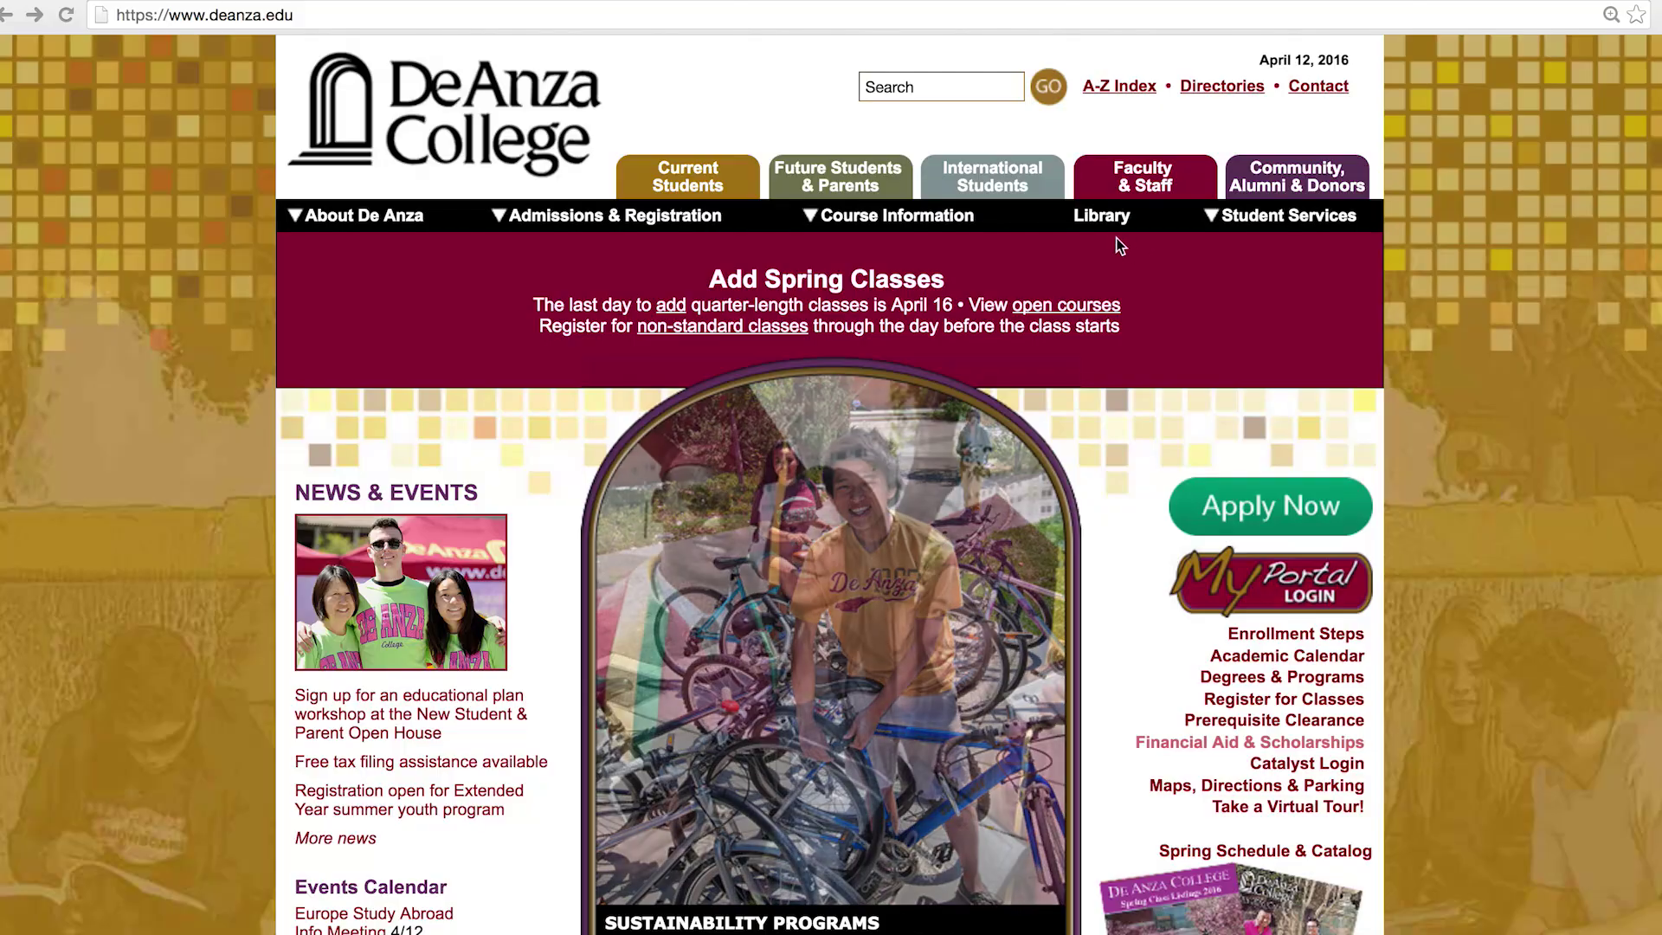
- Go to the library's database list and launch Academic Search Premier
click(1107, 218)
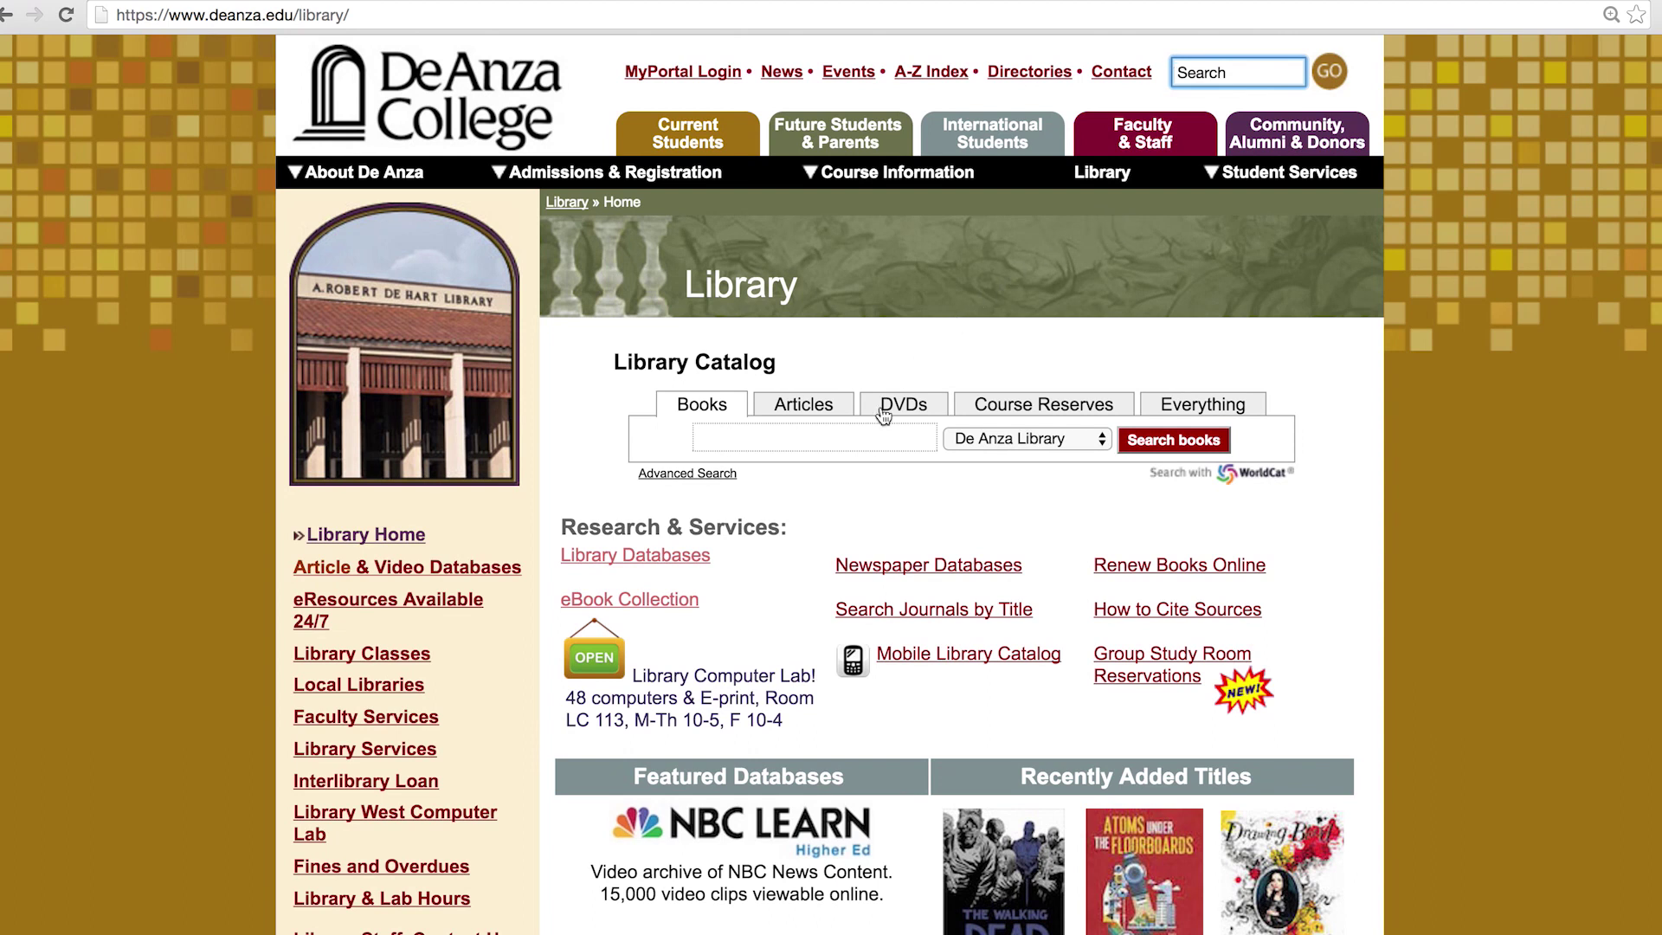
click(691, 556)
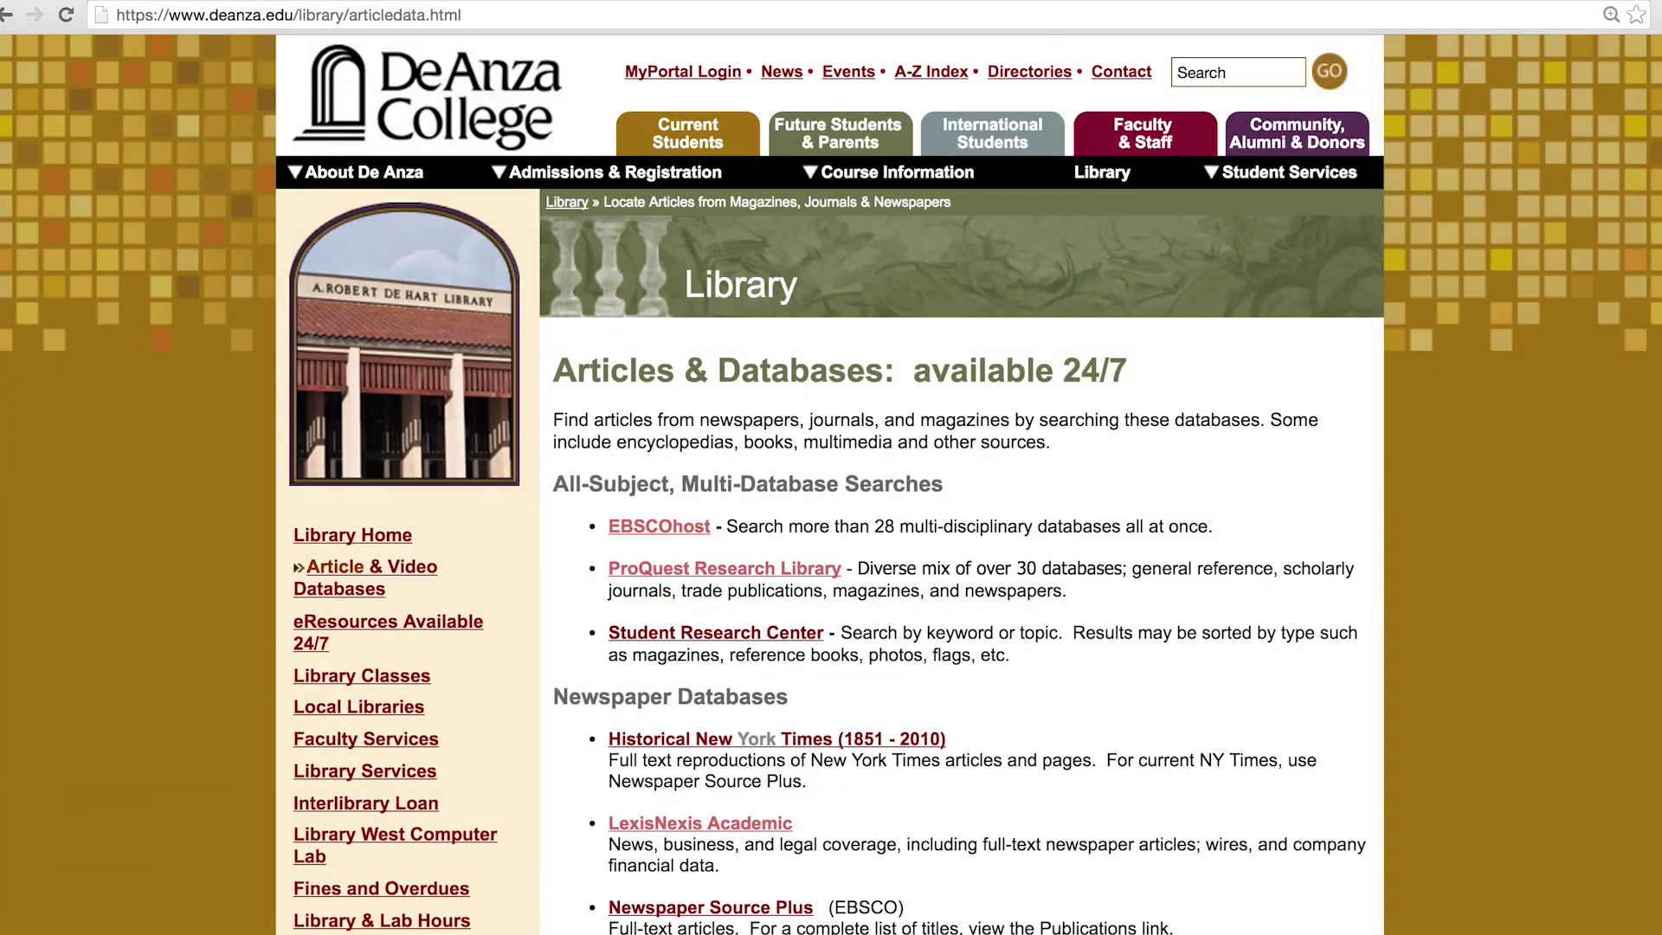
scroll(831, 484, down, 5)
scroll(831, 485, down, 4)
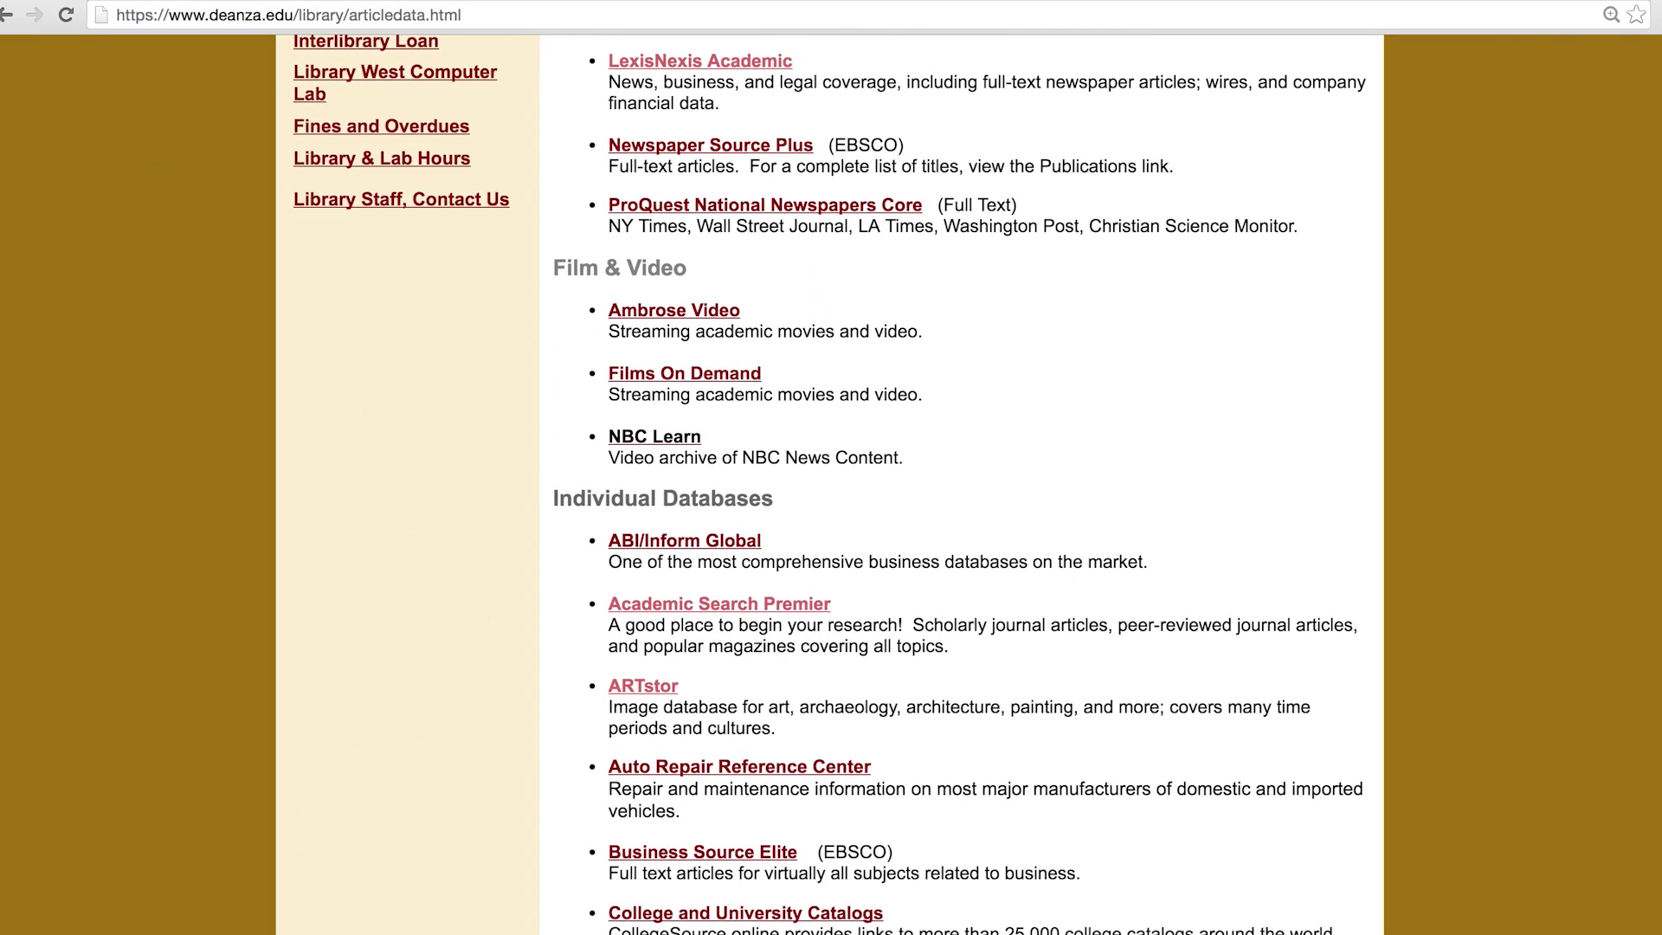
click(798, 615)
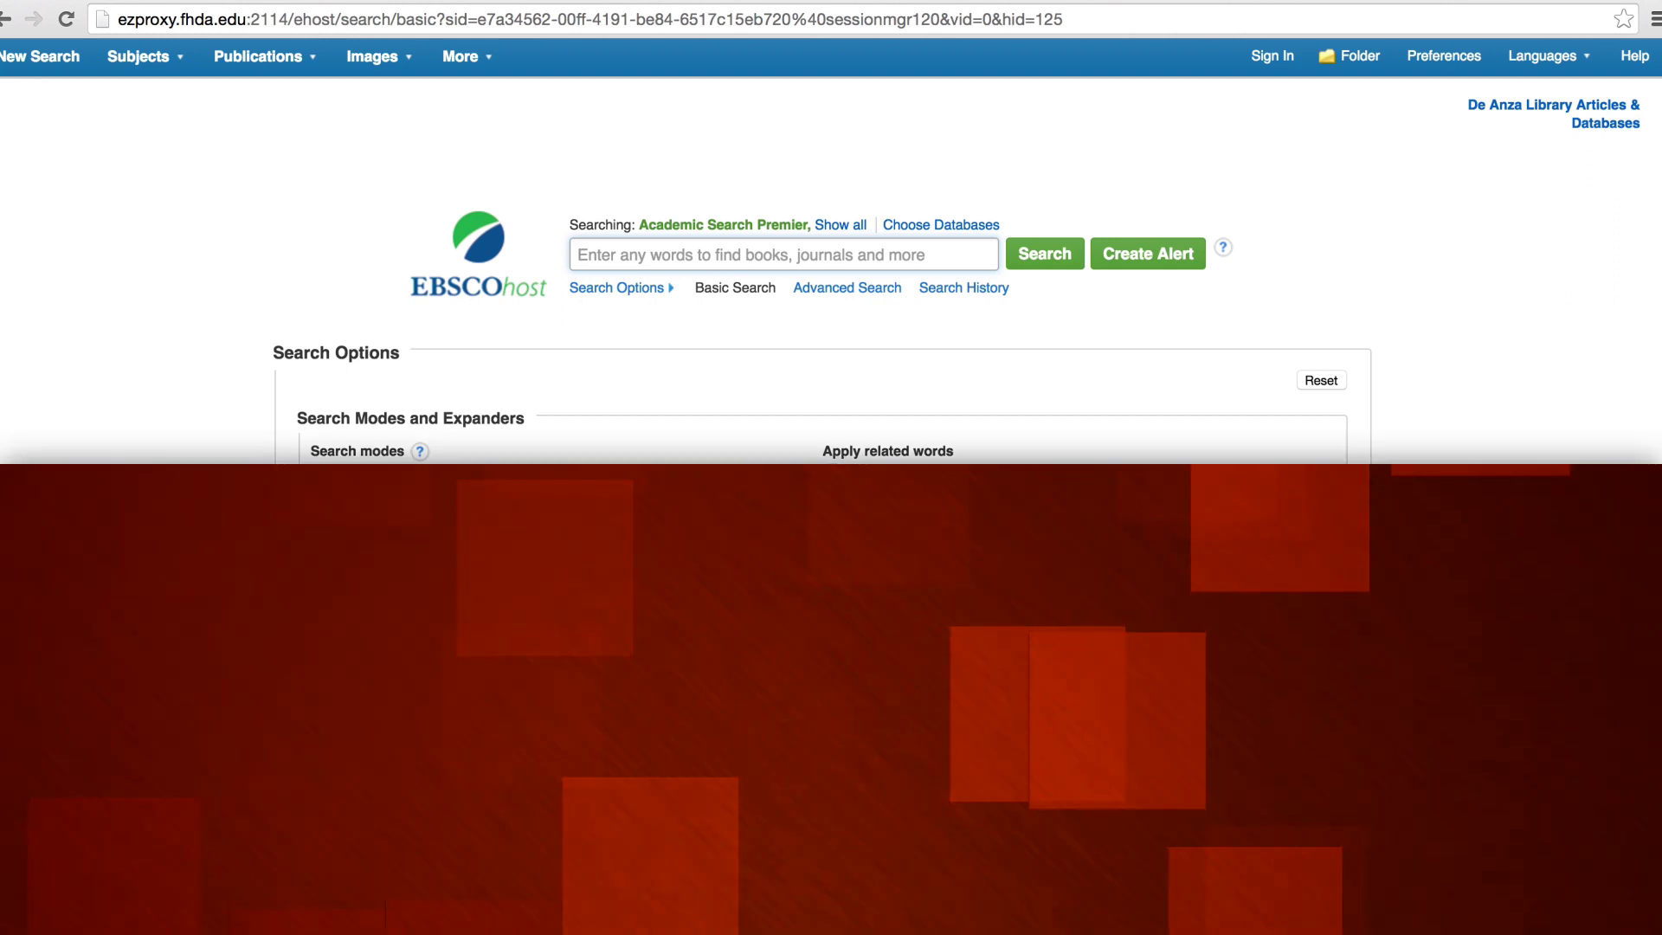
- Search Academic Search Premier for 'twitter and political activism'
text(twitter and )
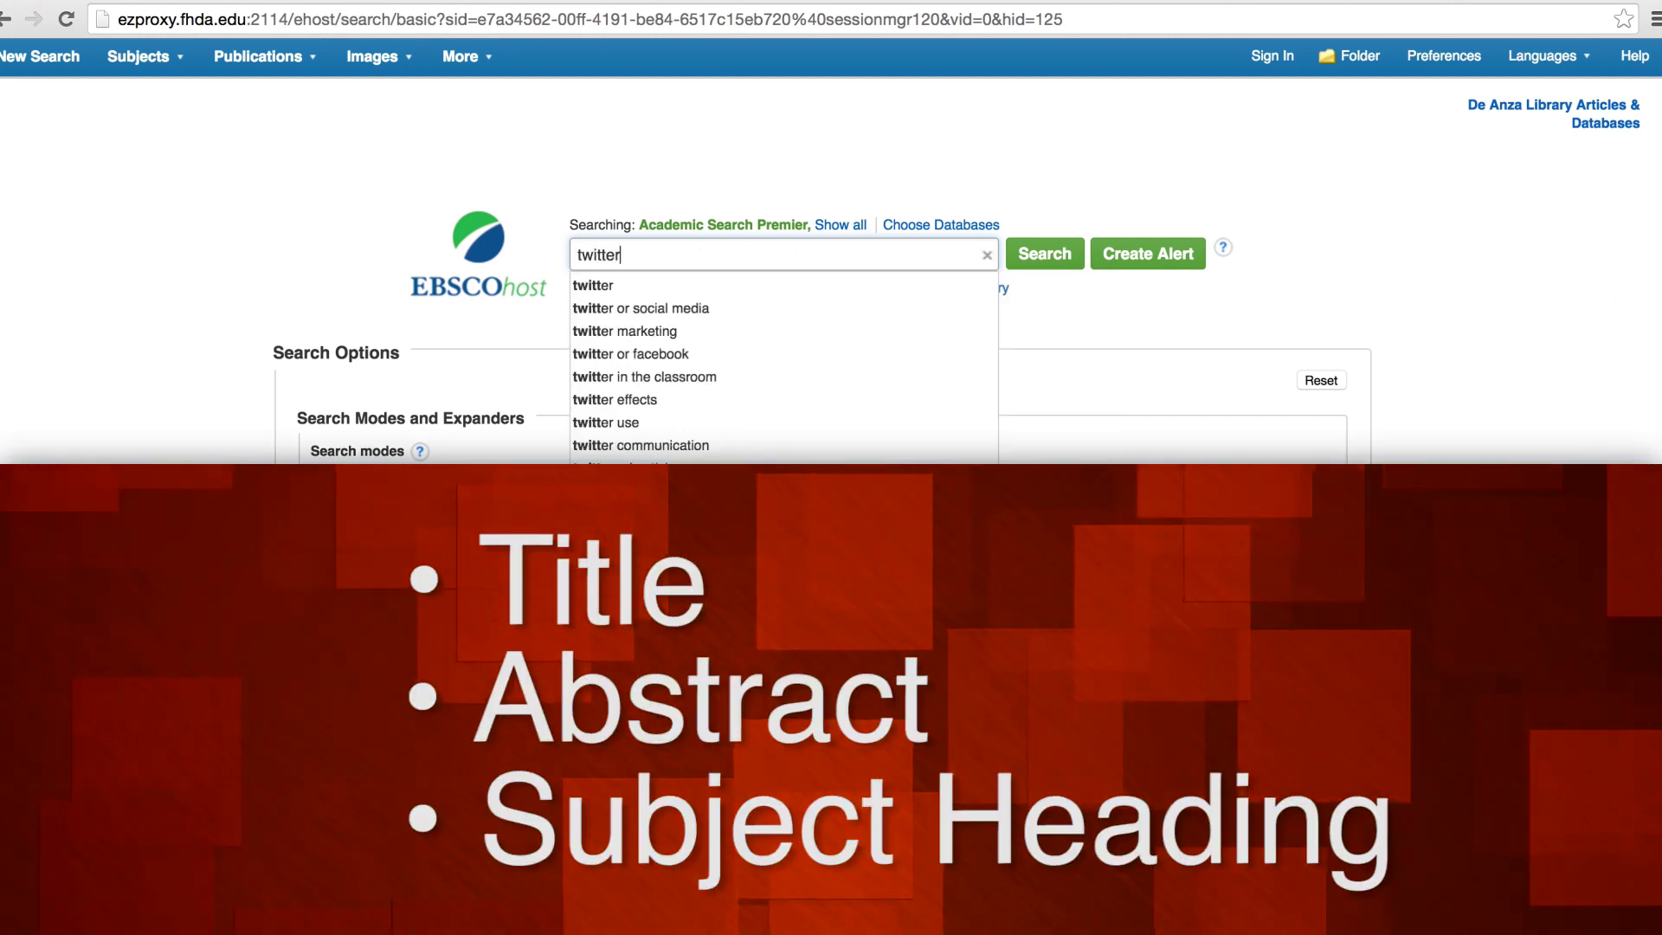
text(poli)
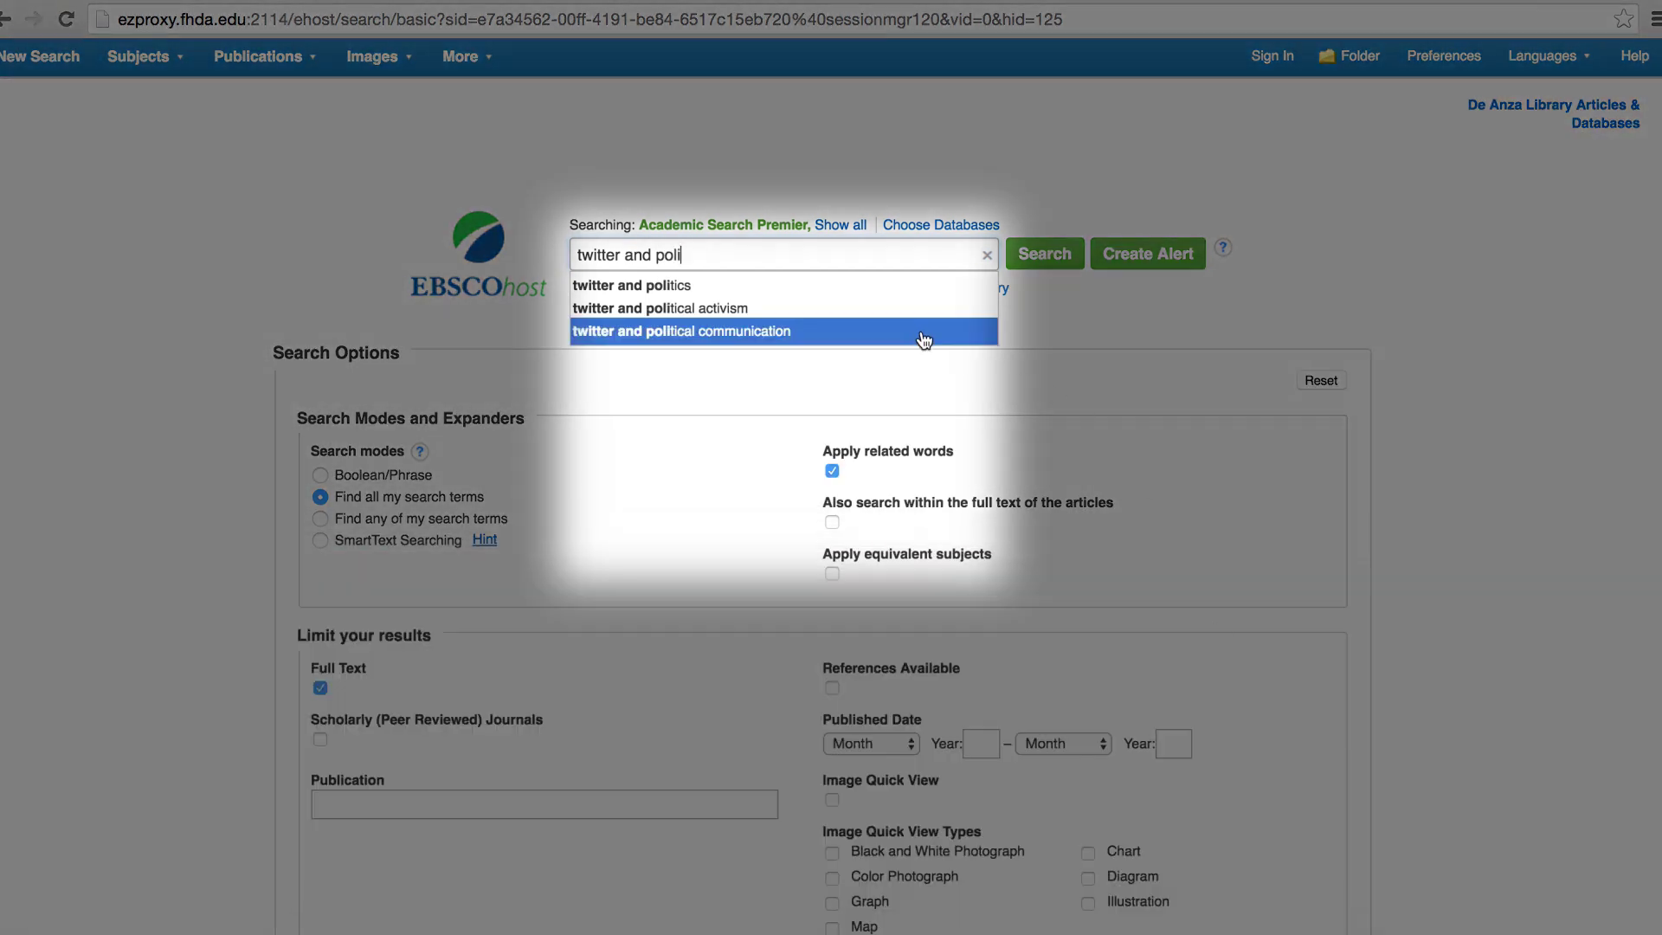
click(916, 308)
click(1047, 260)
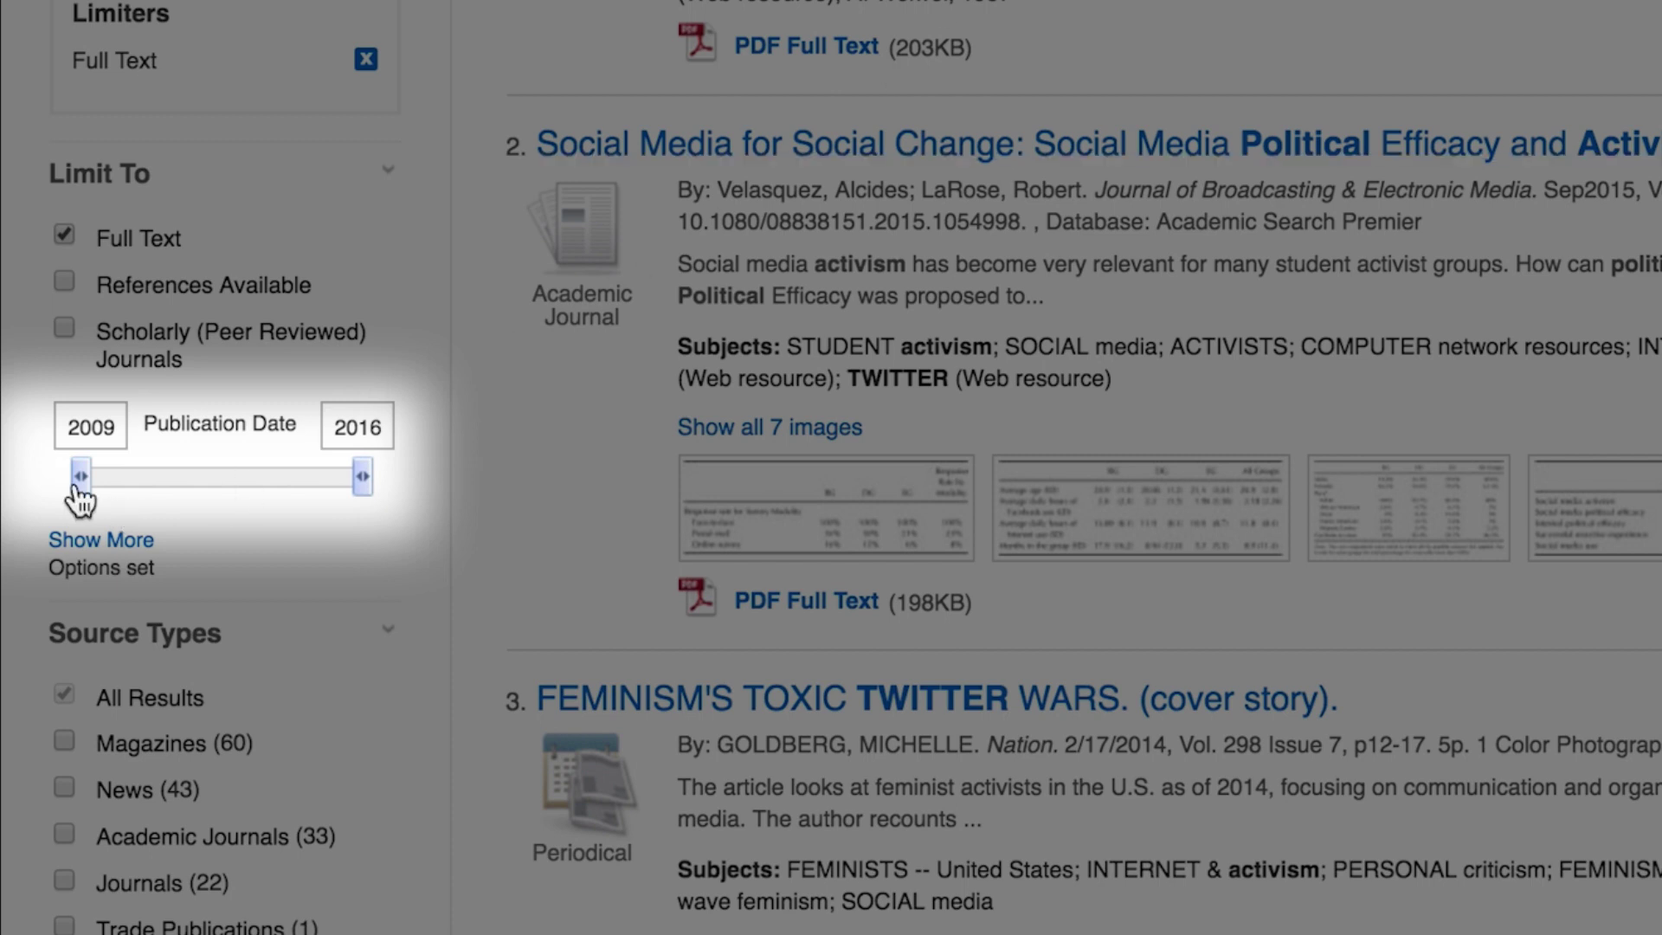
- Narrow the results to articles published from 2011 onward
drag(92, 482, 159, 481)
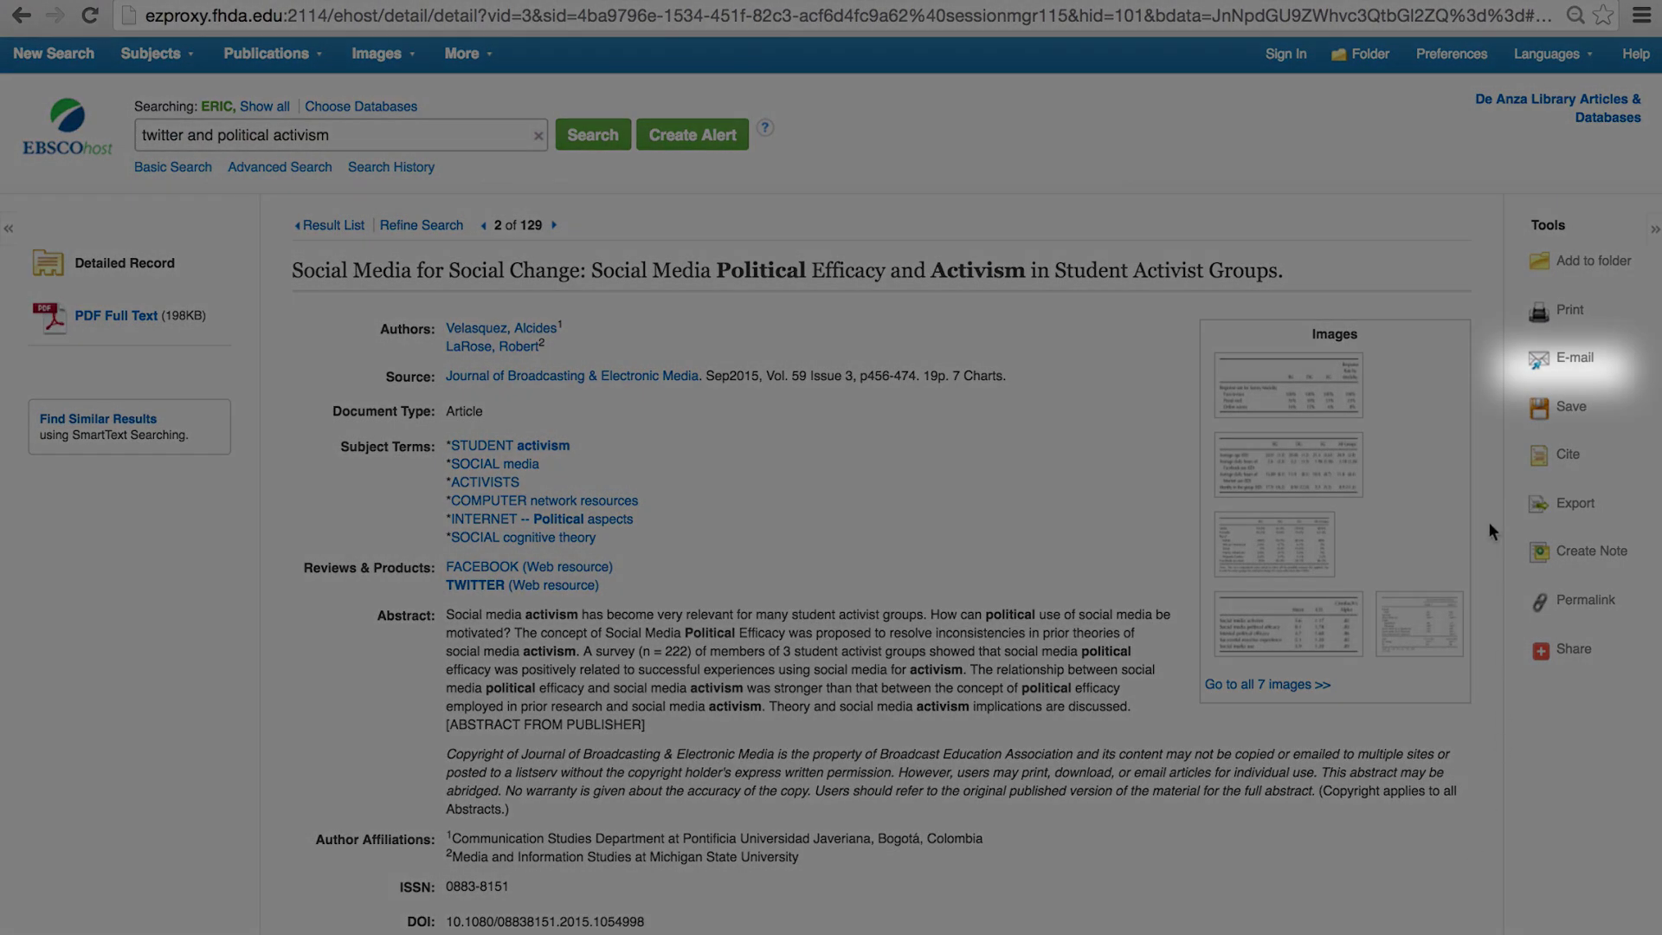
- Open the article's E-mail form and view the Citation Format style list
click(1565, 368)
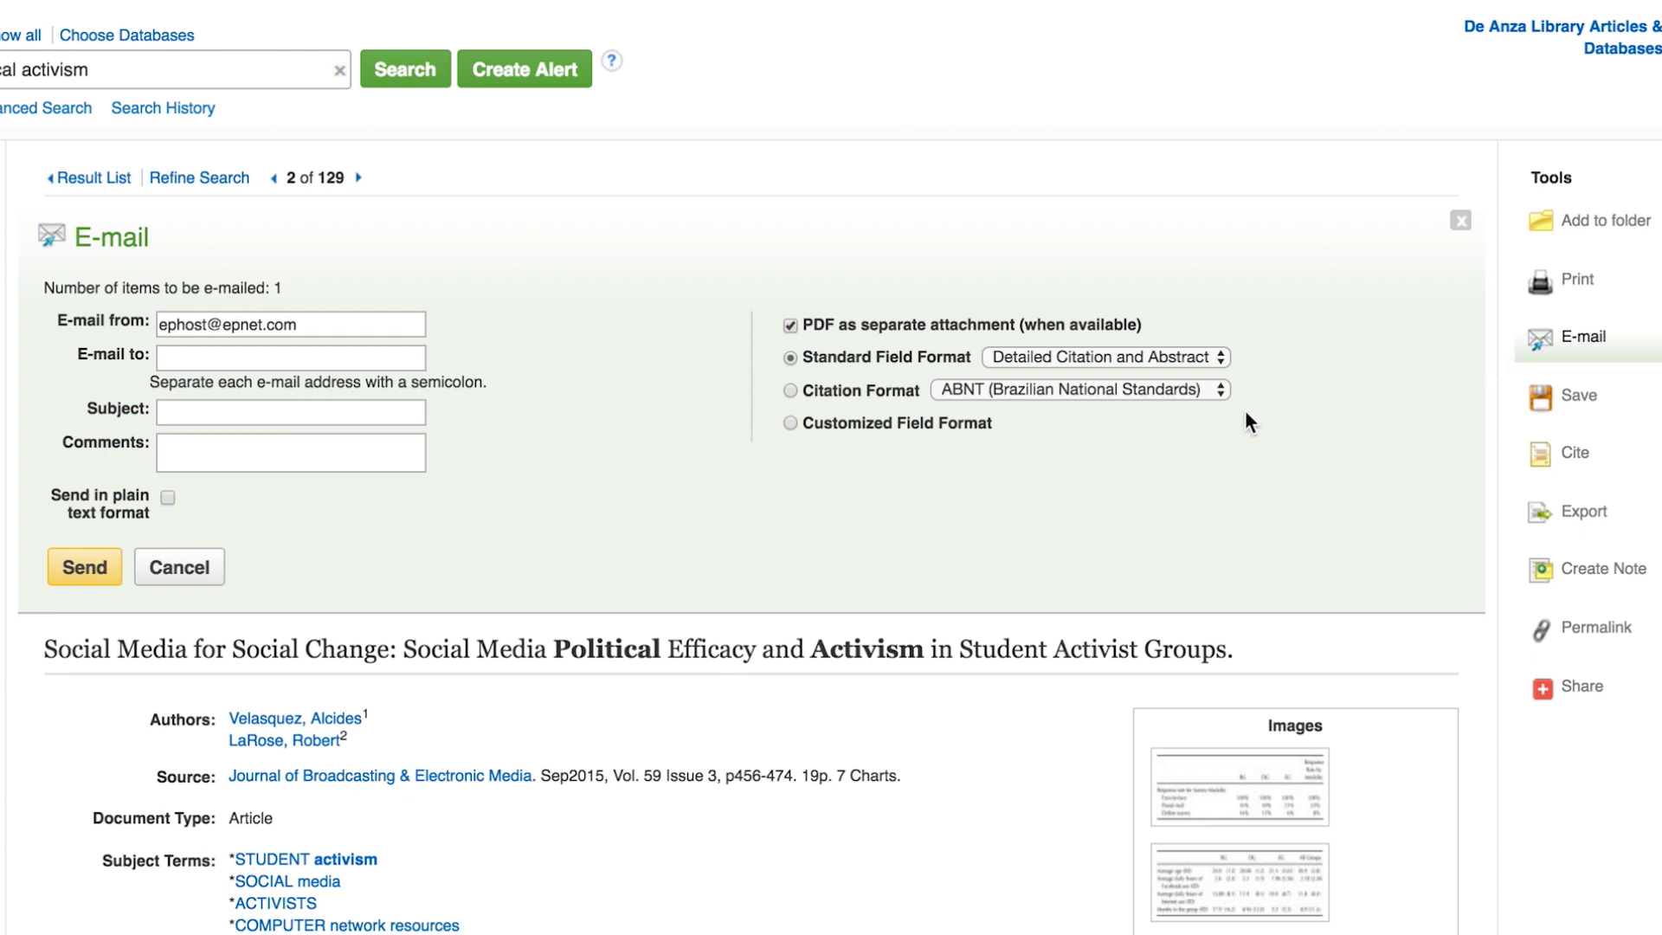
click(1205, 397)
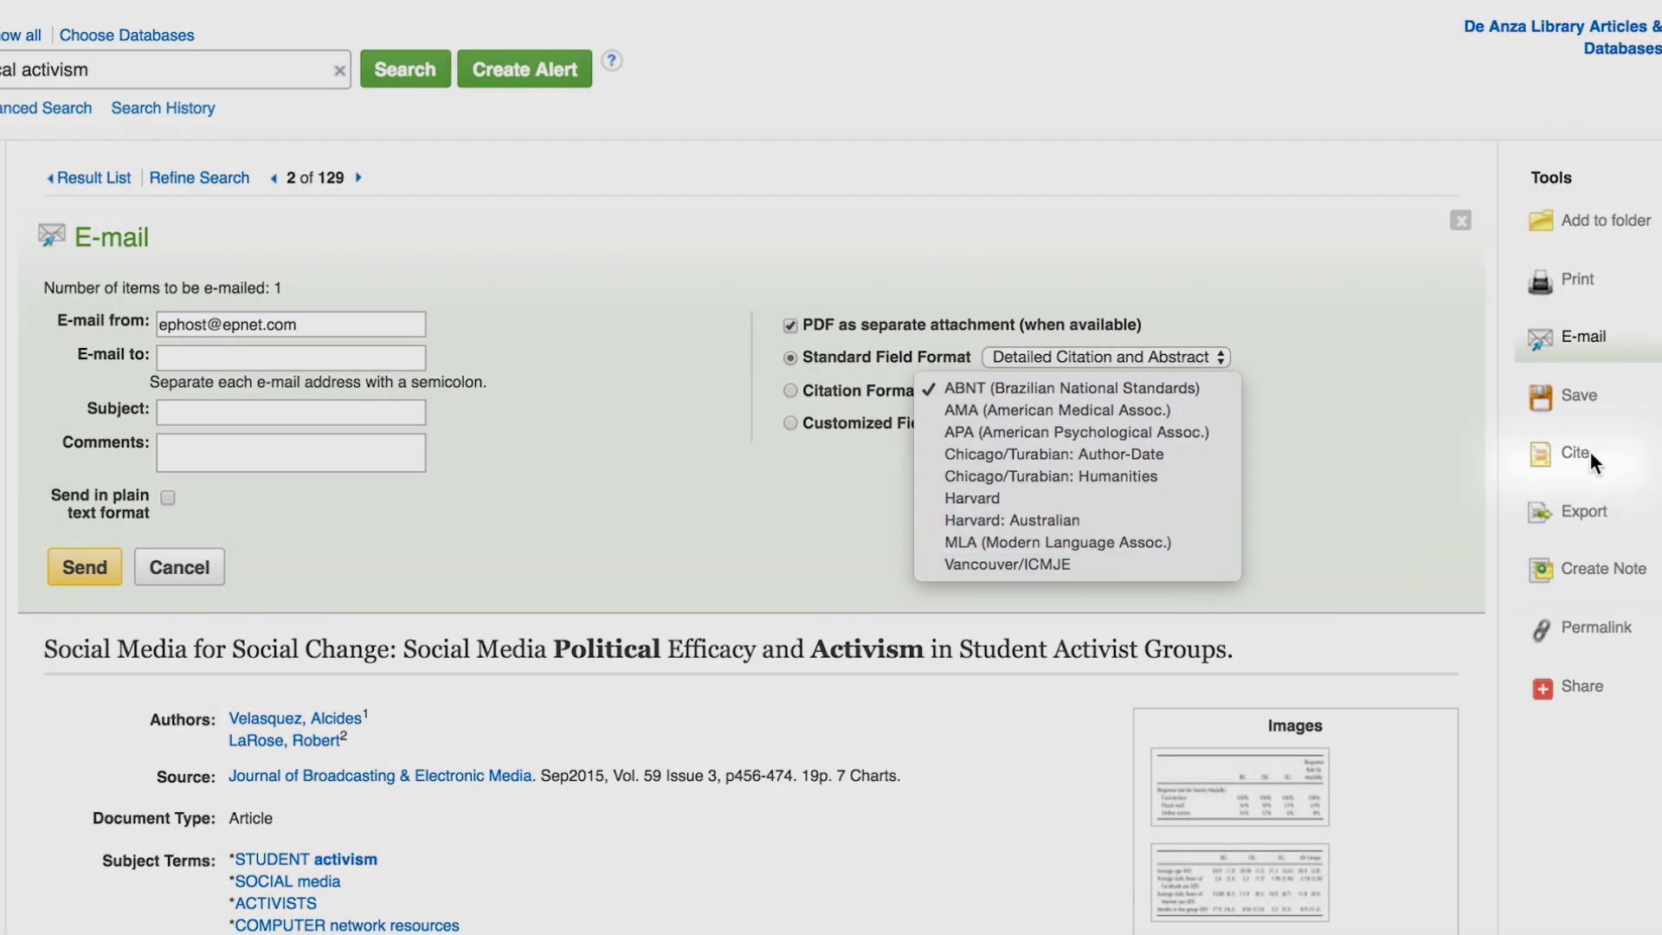
- Show the article's ready-made citations and highlight the MLA citation
click(1591, 451)
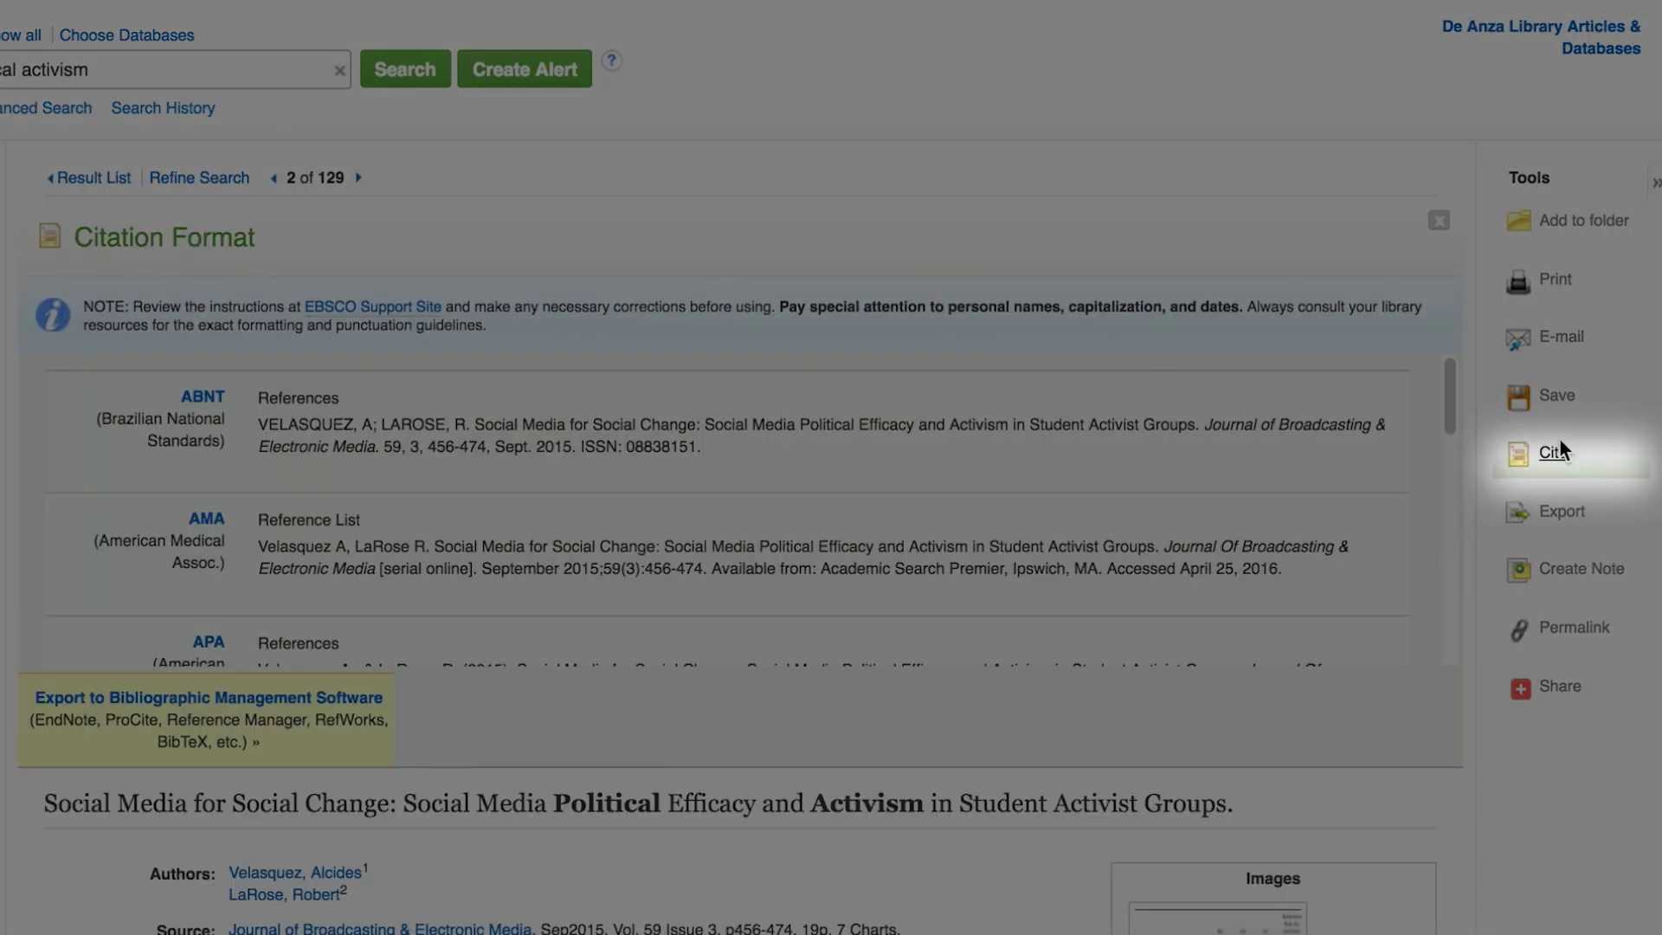
drag(1451, 392, 1439, 642)
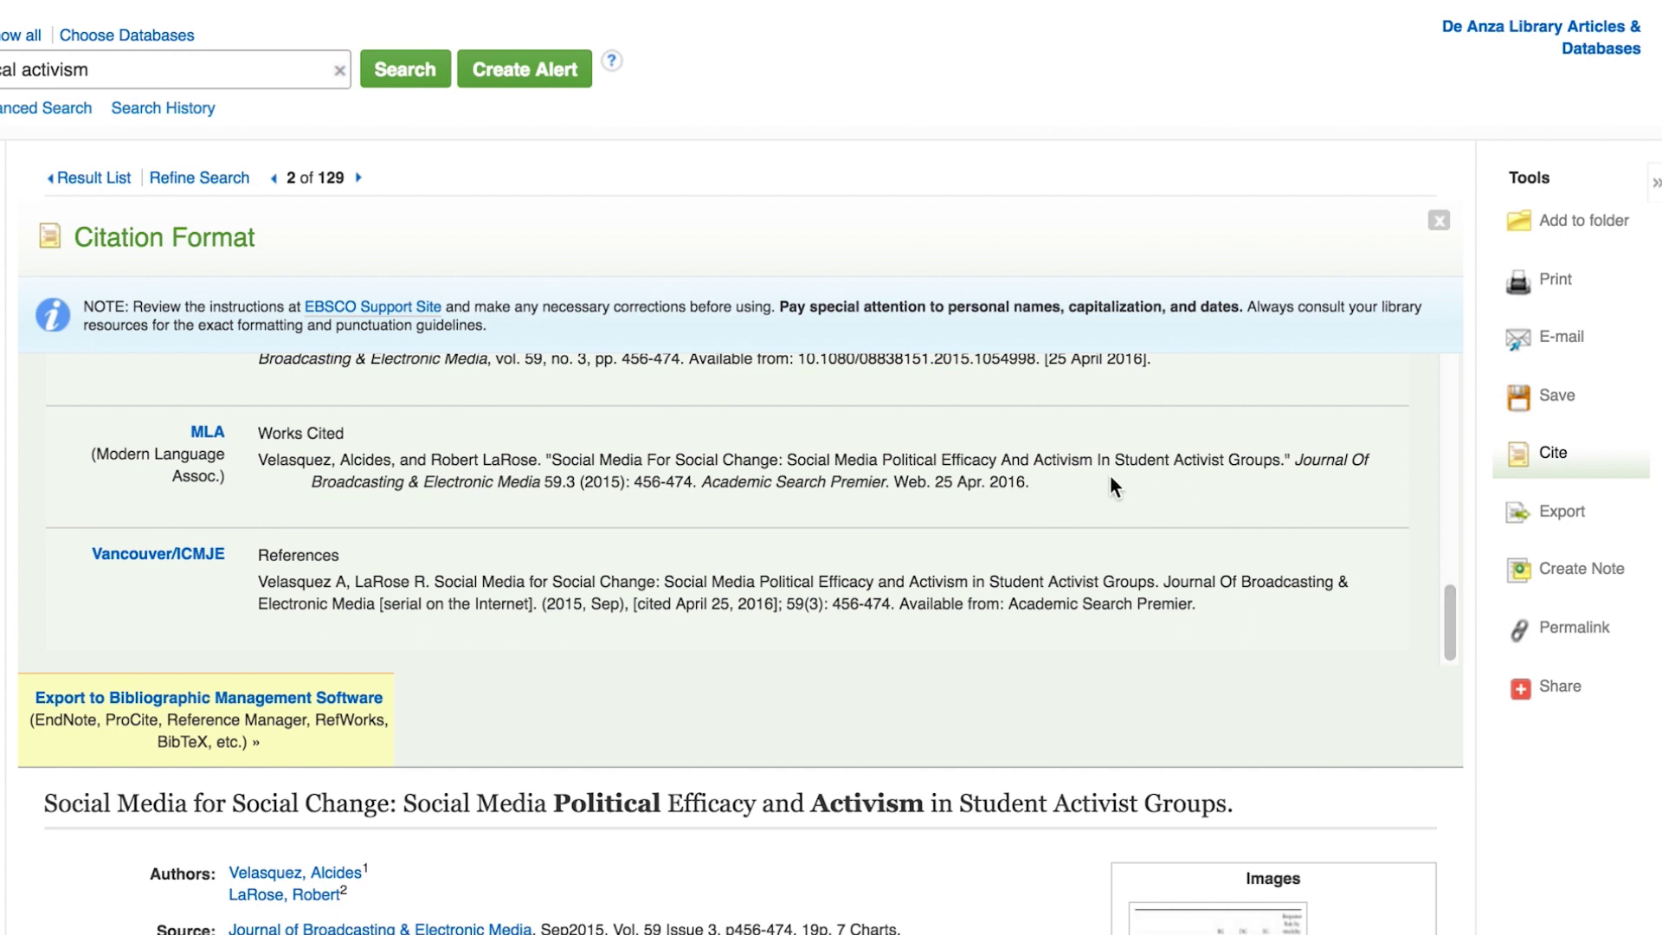
drag(1057, 488, 255, 463)
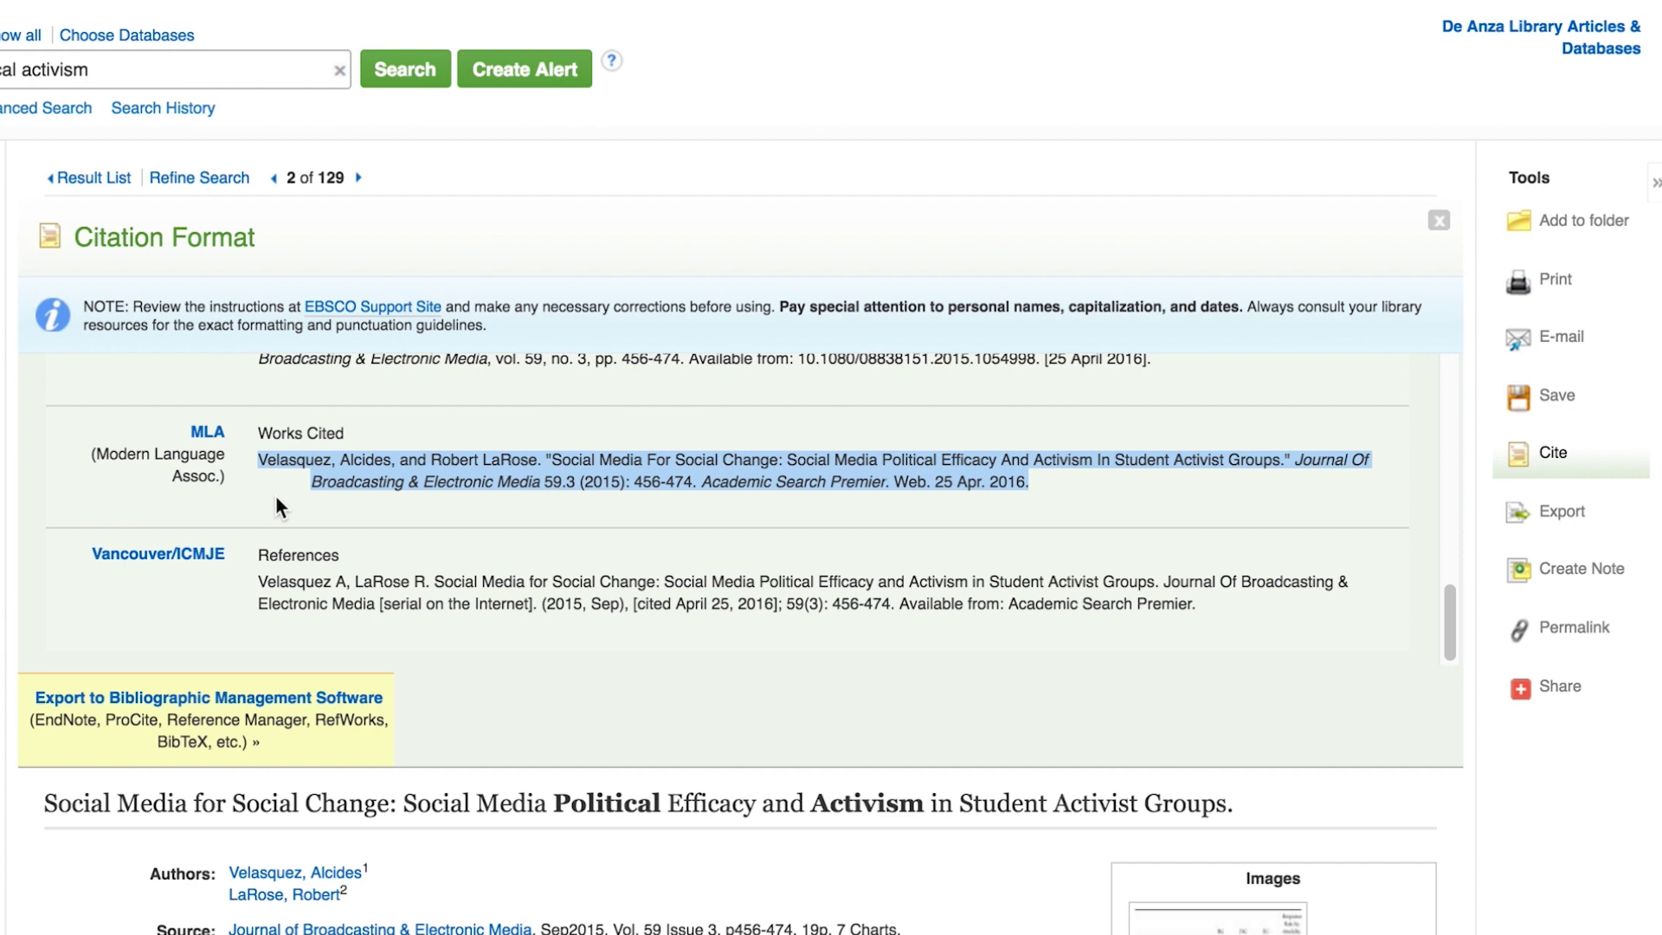
click(276, 499)
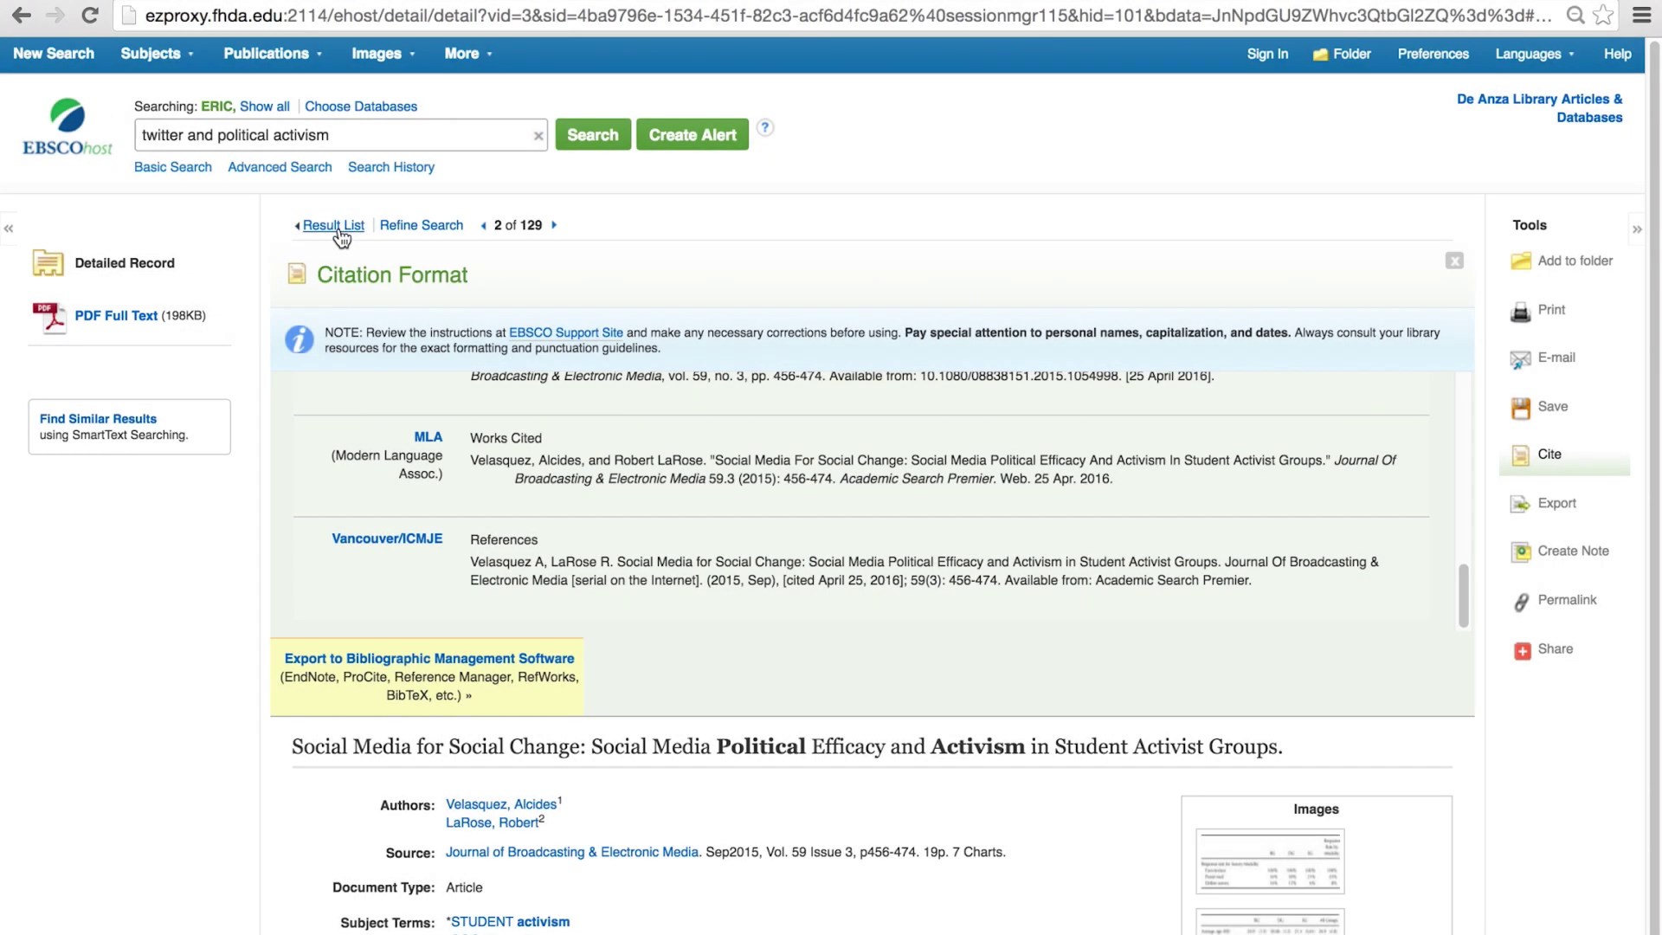
- Add the Twitter Bodhisattva article to the folder and select all three saved articles
click(340, 232)
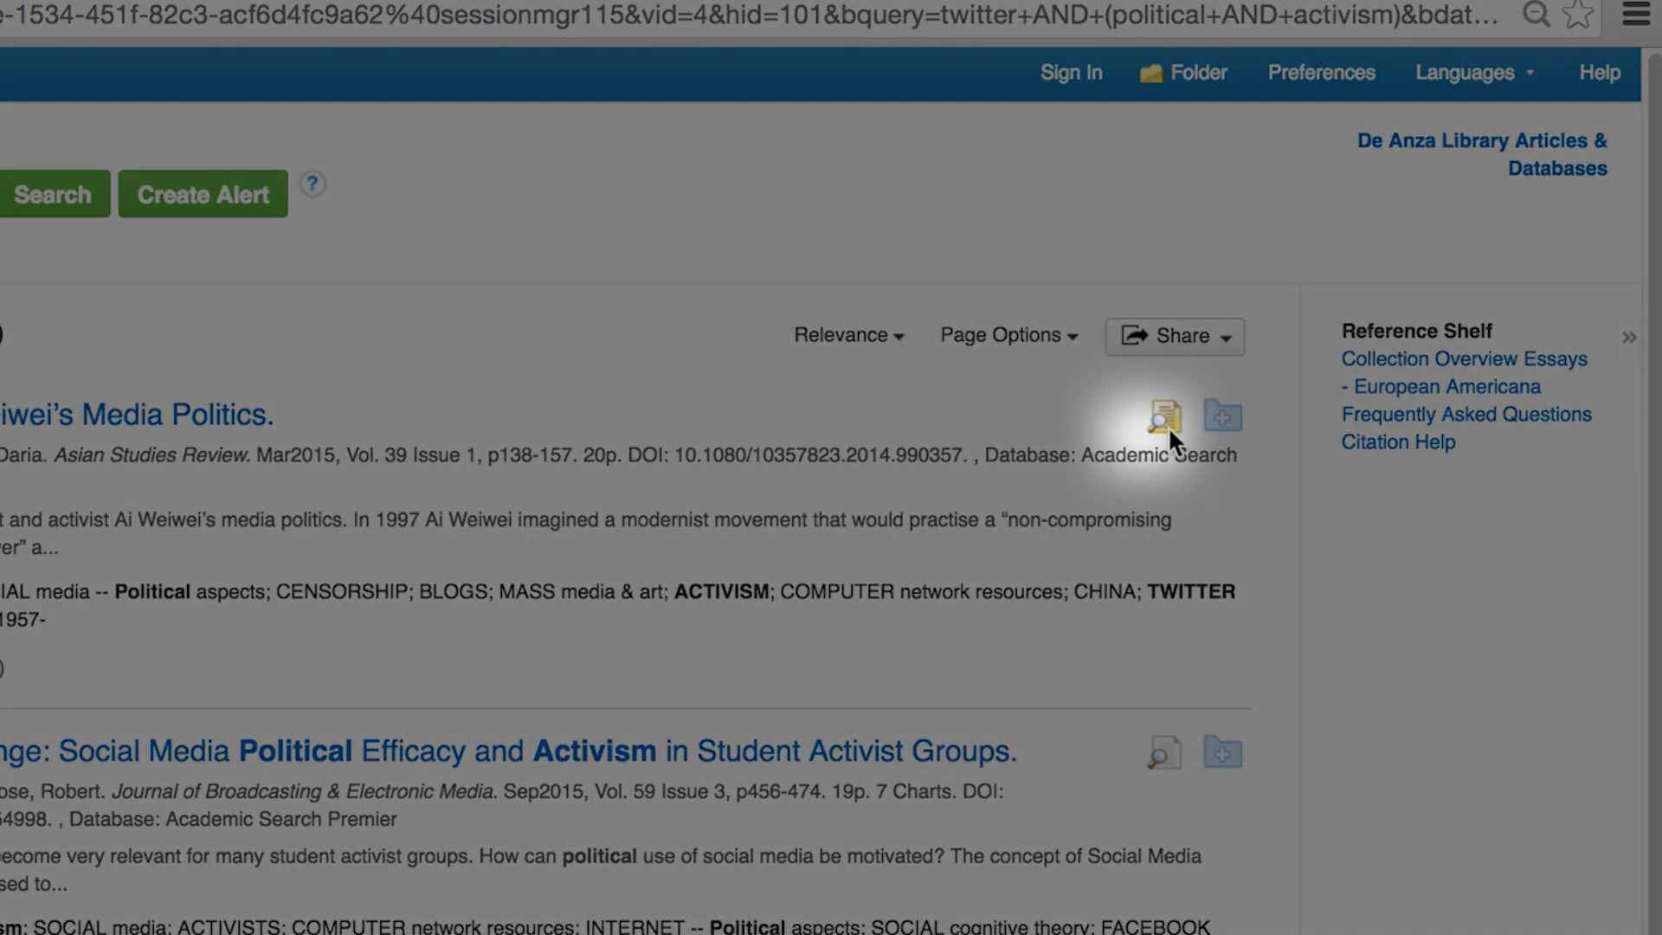
mouse_move(1186, 407)
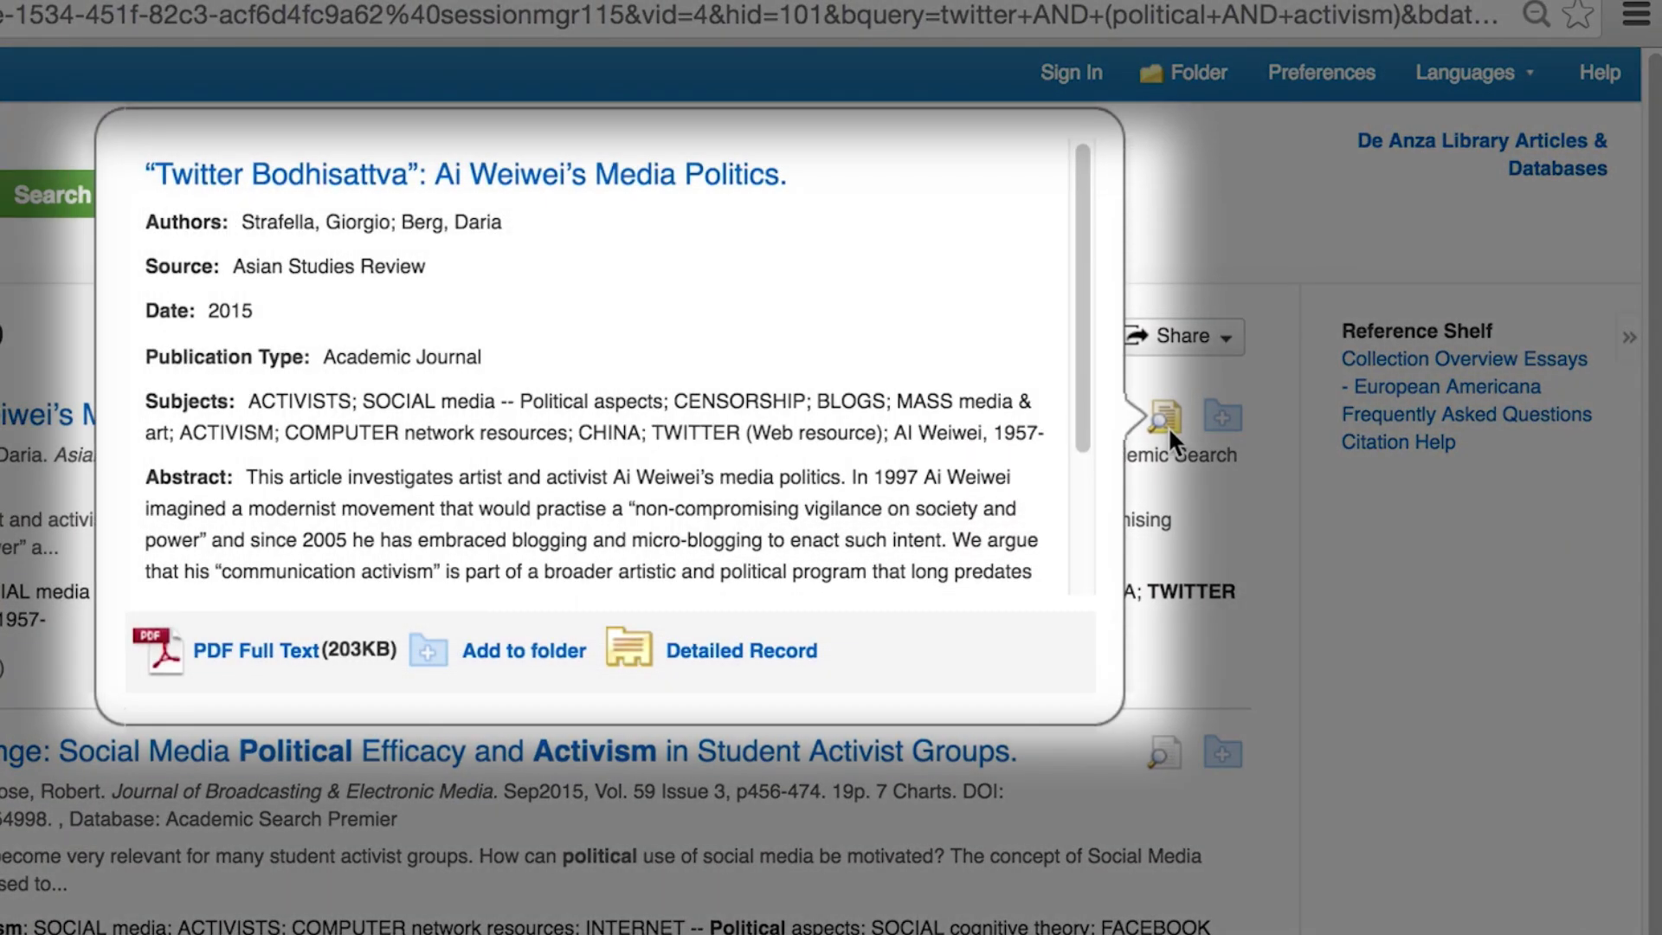
click(476, 655)
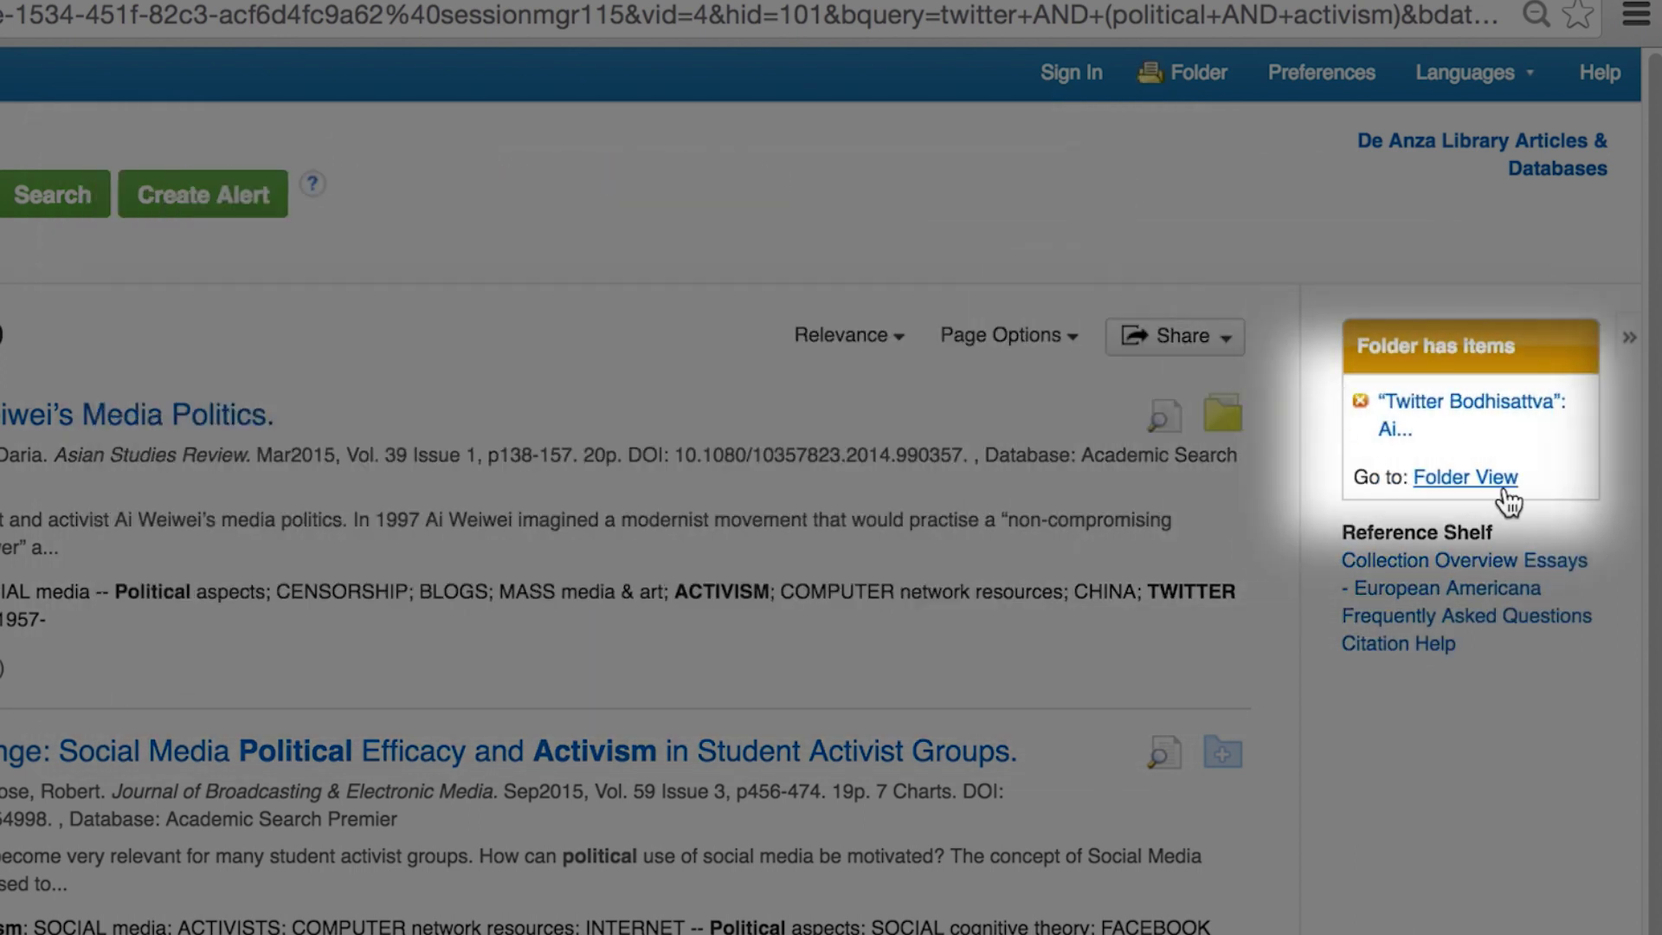
click(1504, 491)
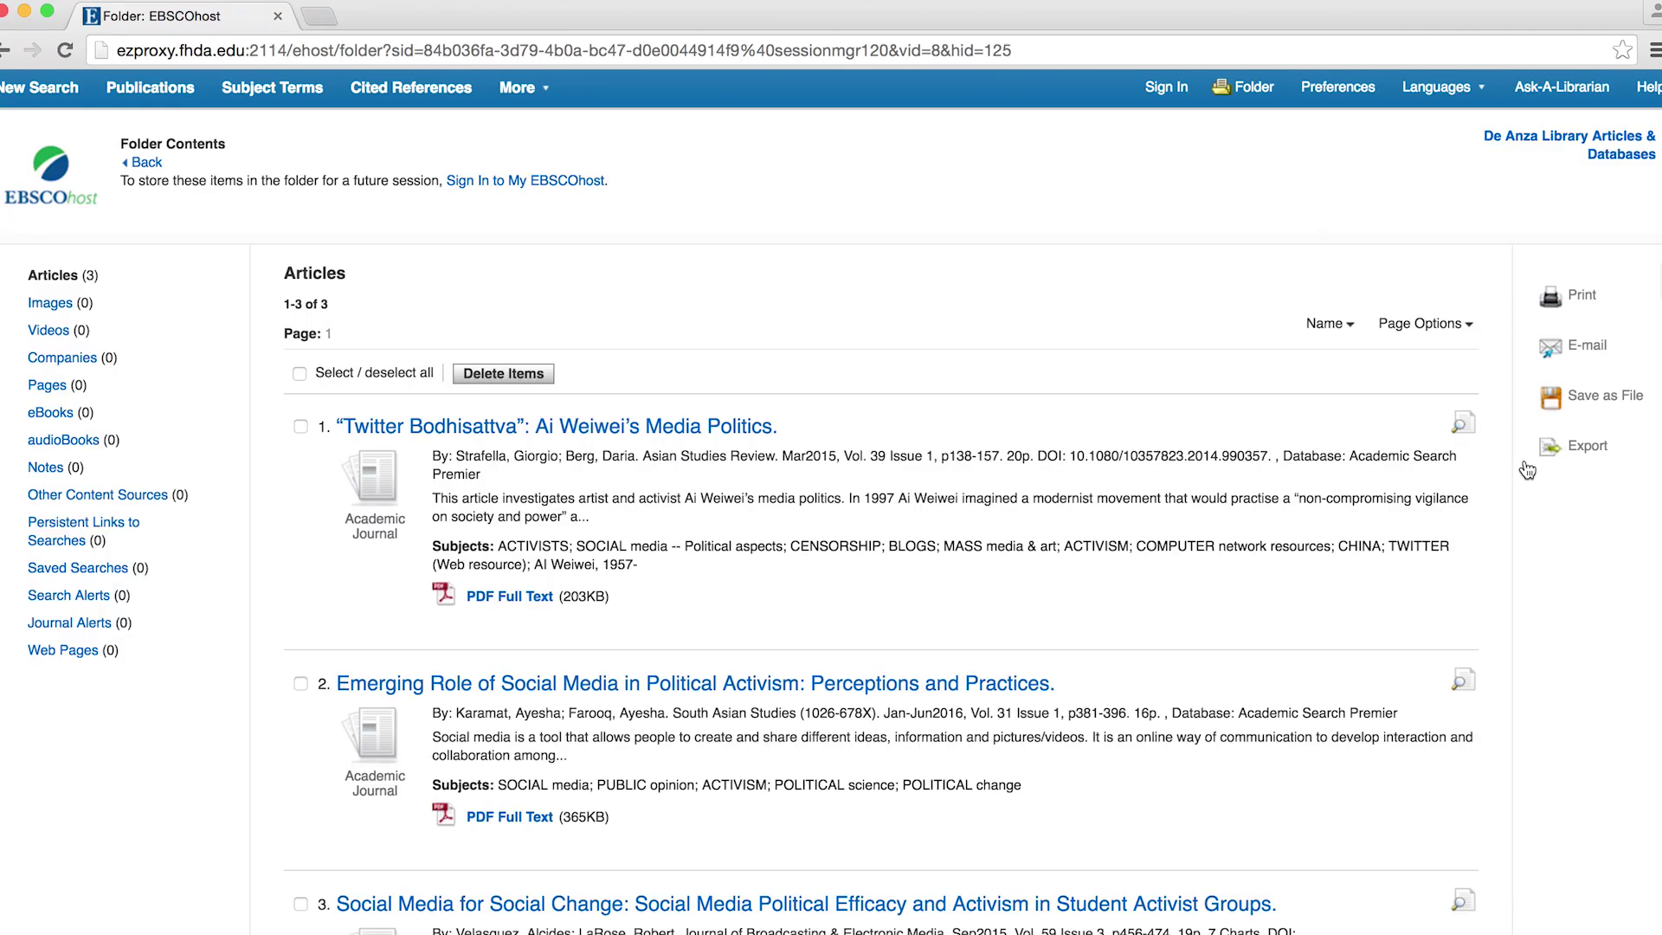
click(320, 373)
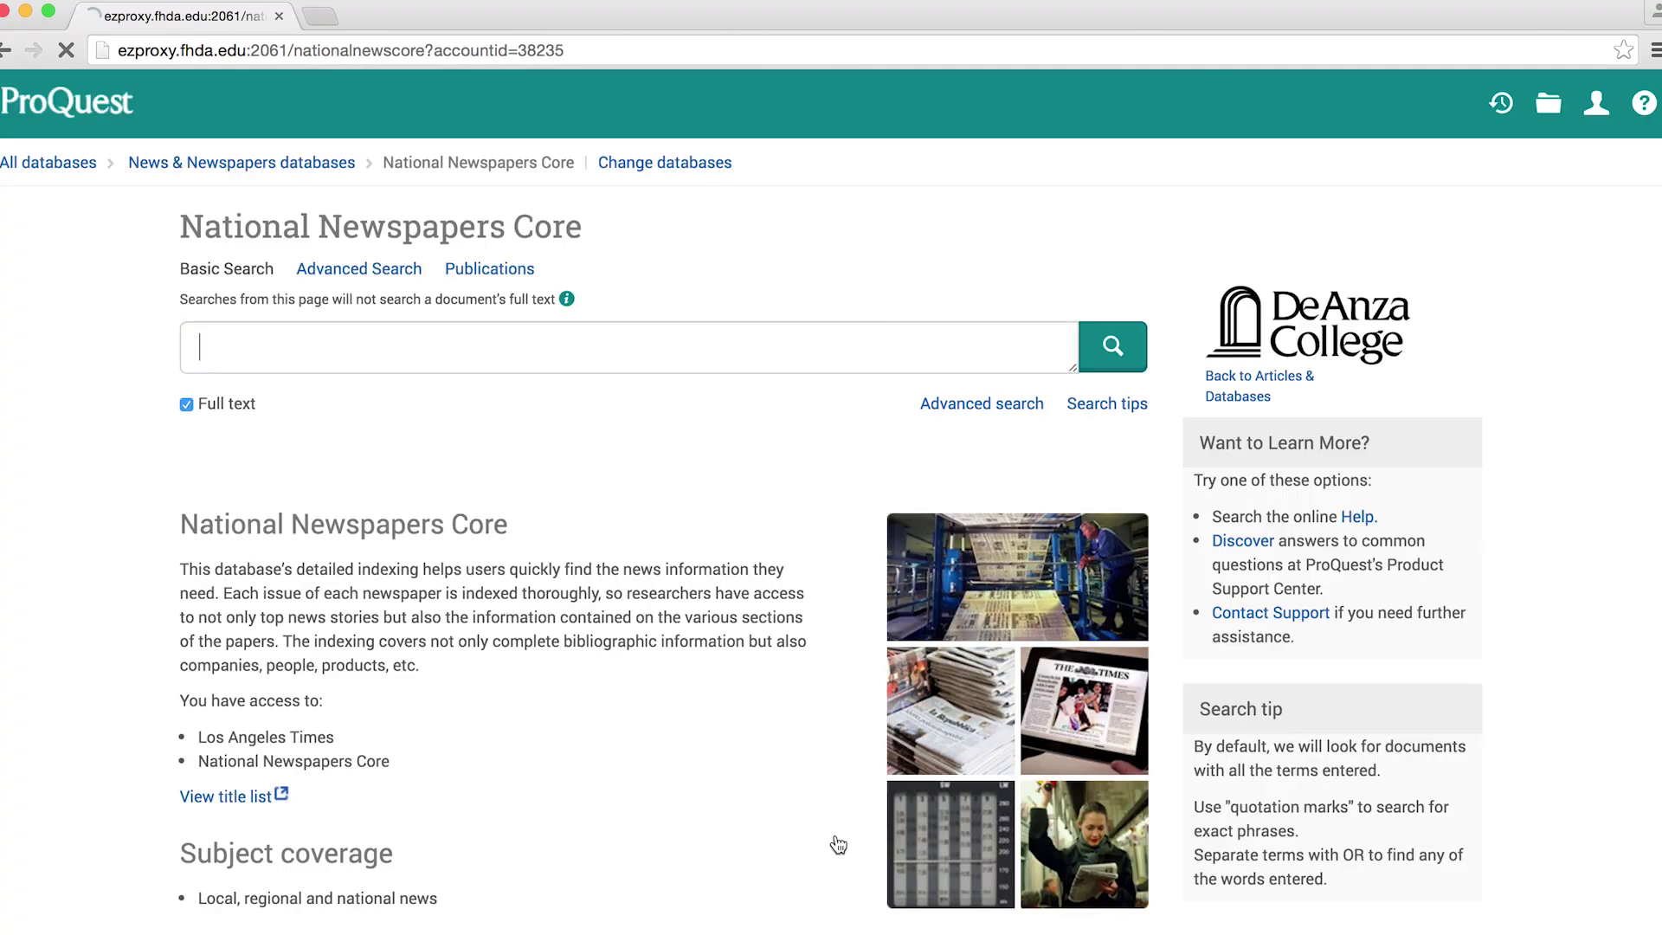
- Search National Newspapers Core for 'racial profiling and california'
text(raci)
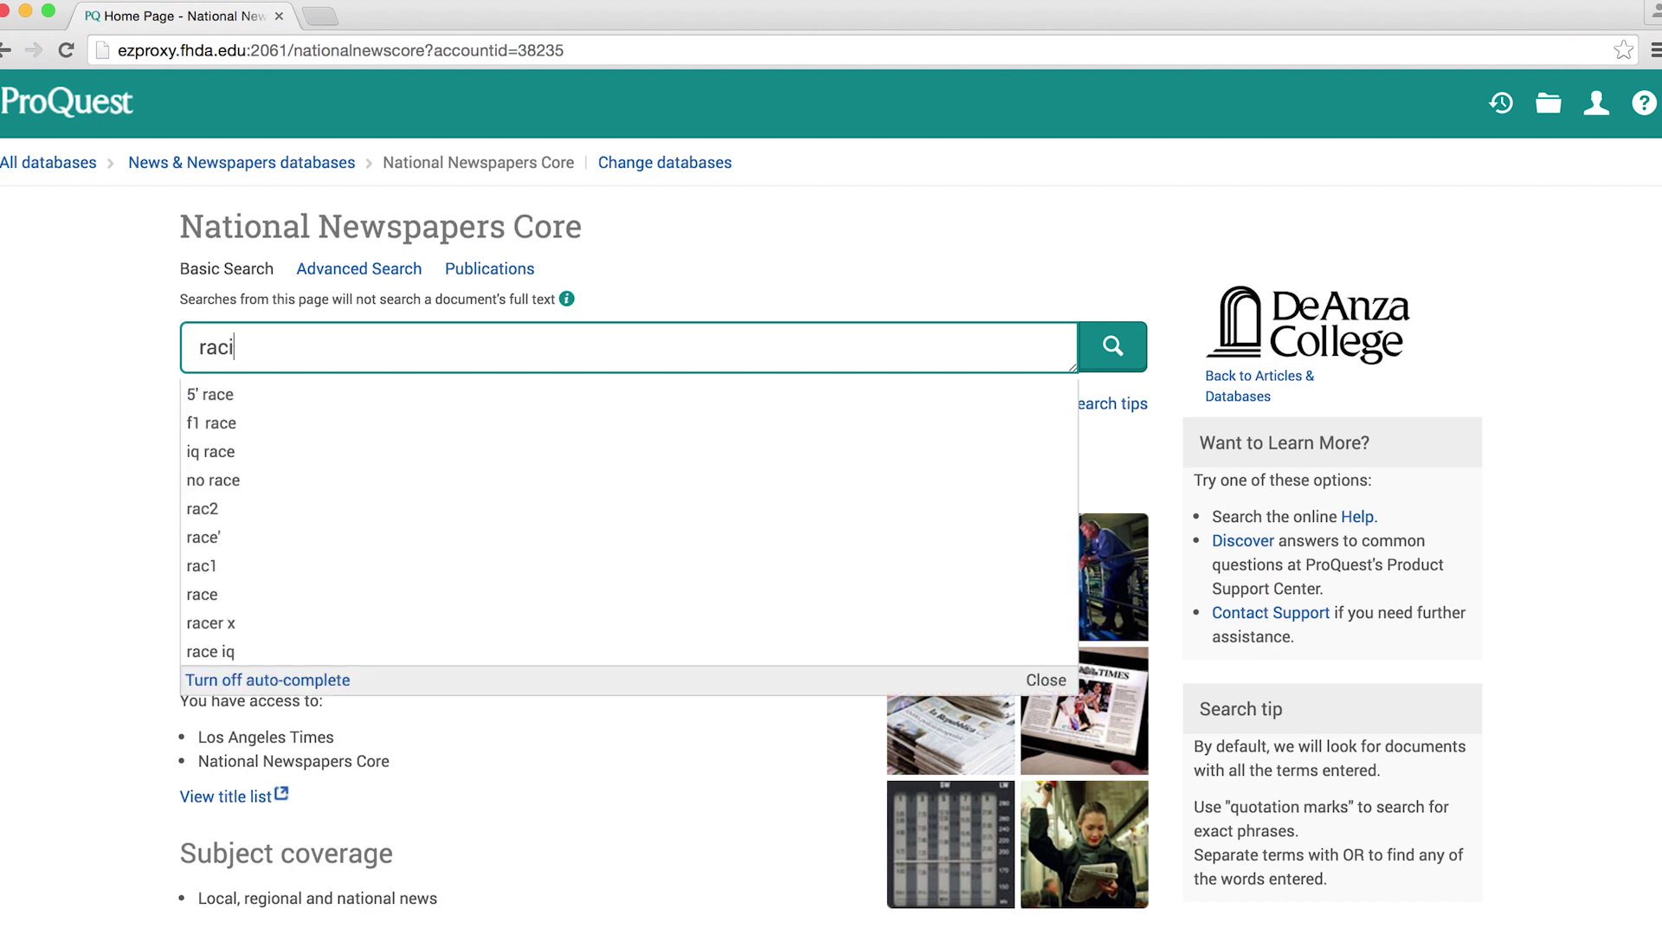
text(al pr)
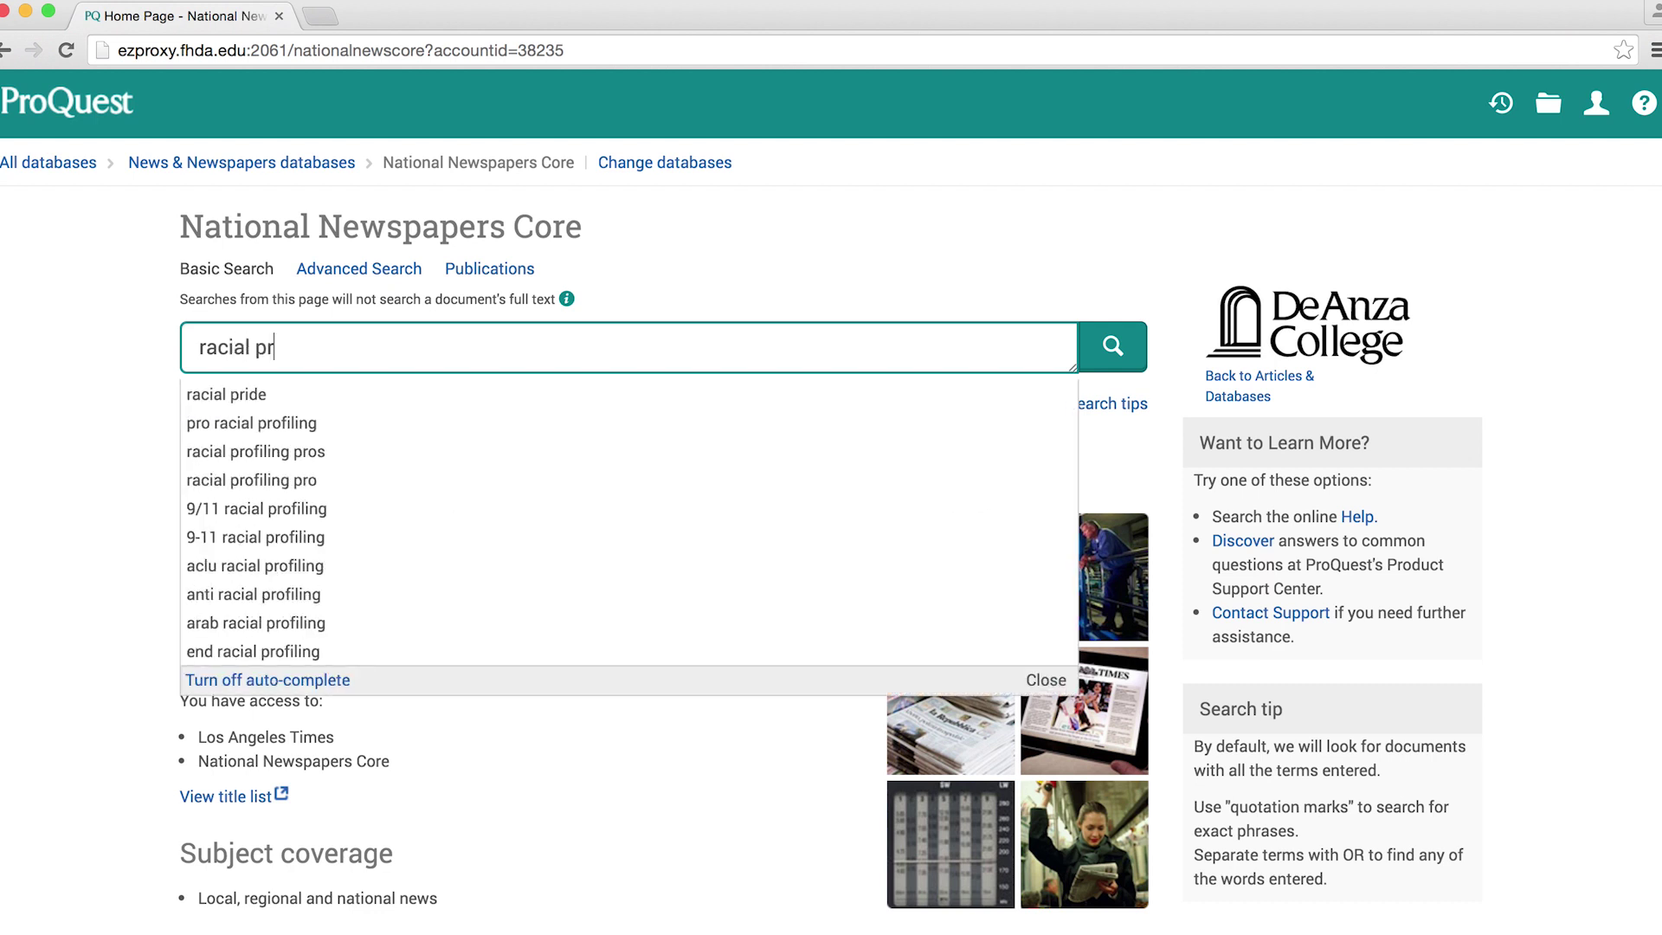
text(ofiling)
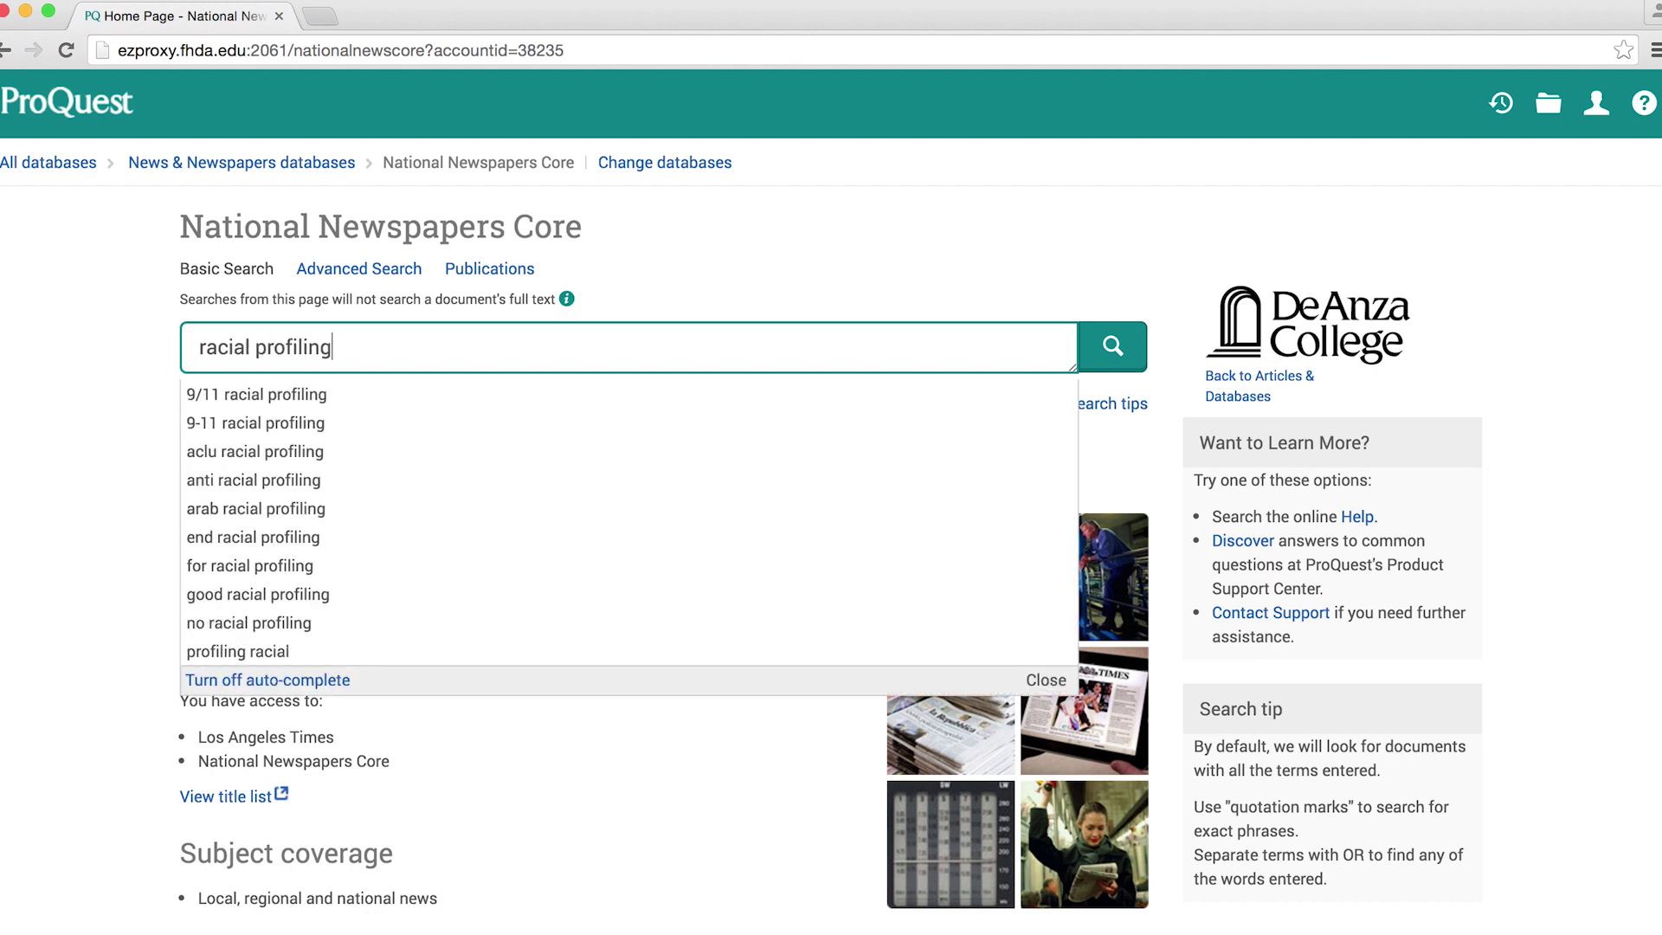
text( and cal)
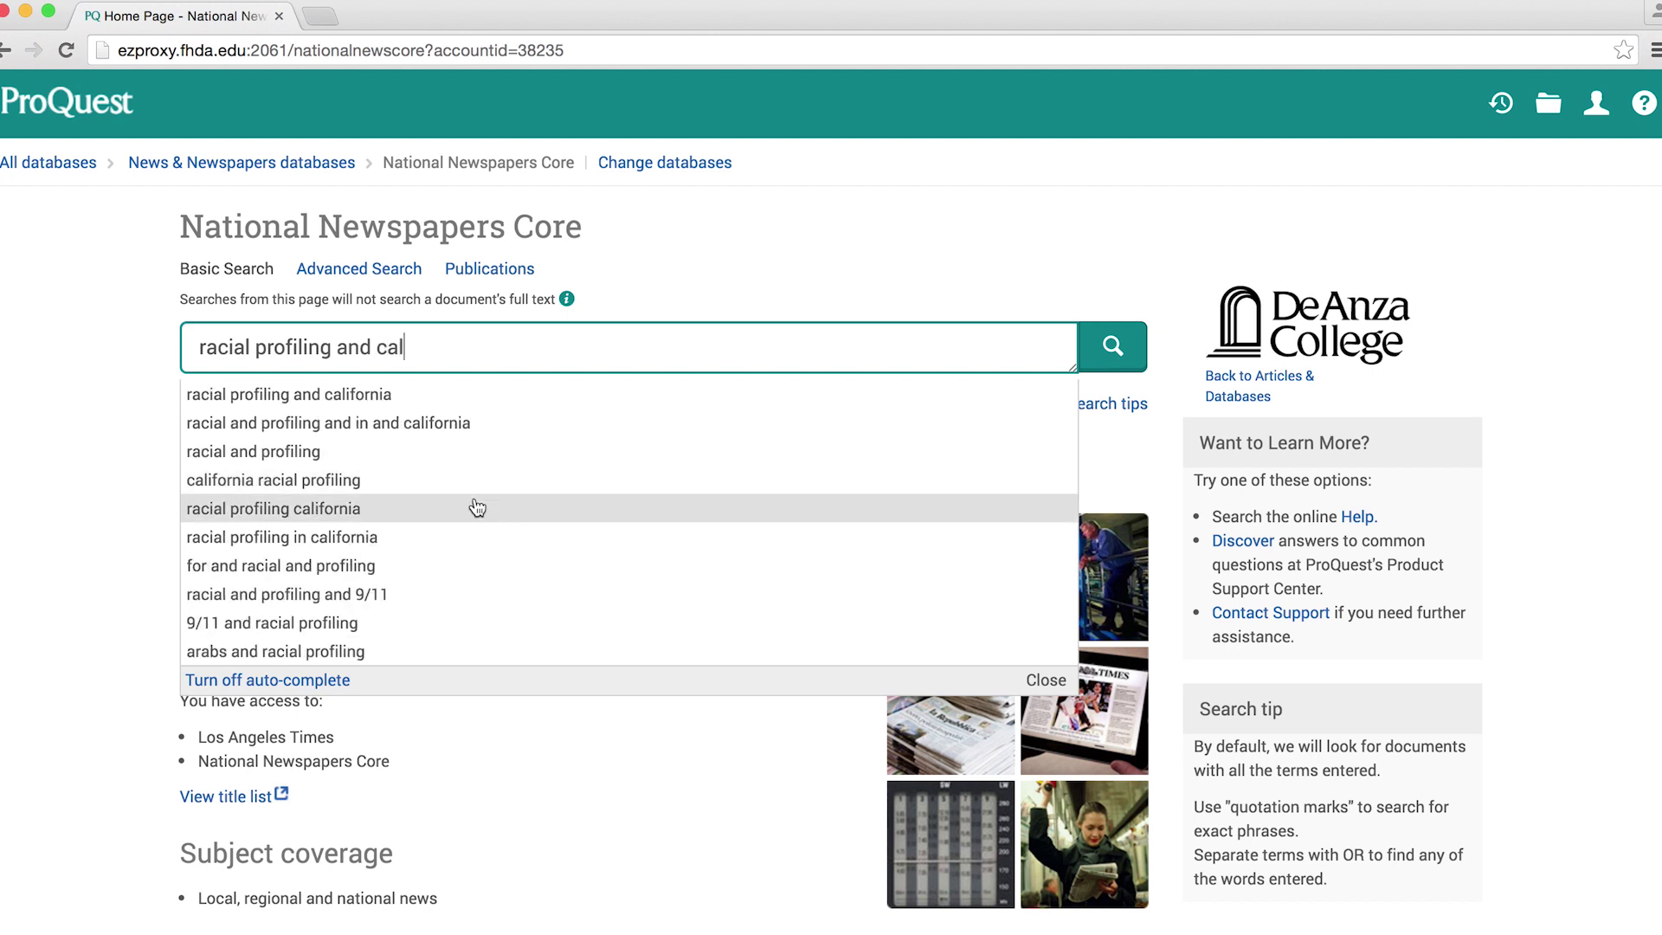
click(426, 398)
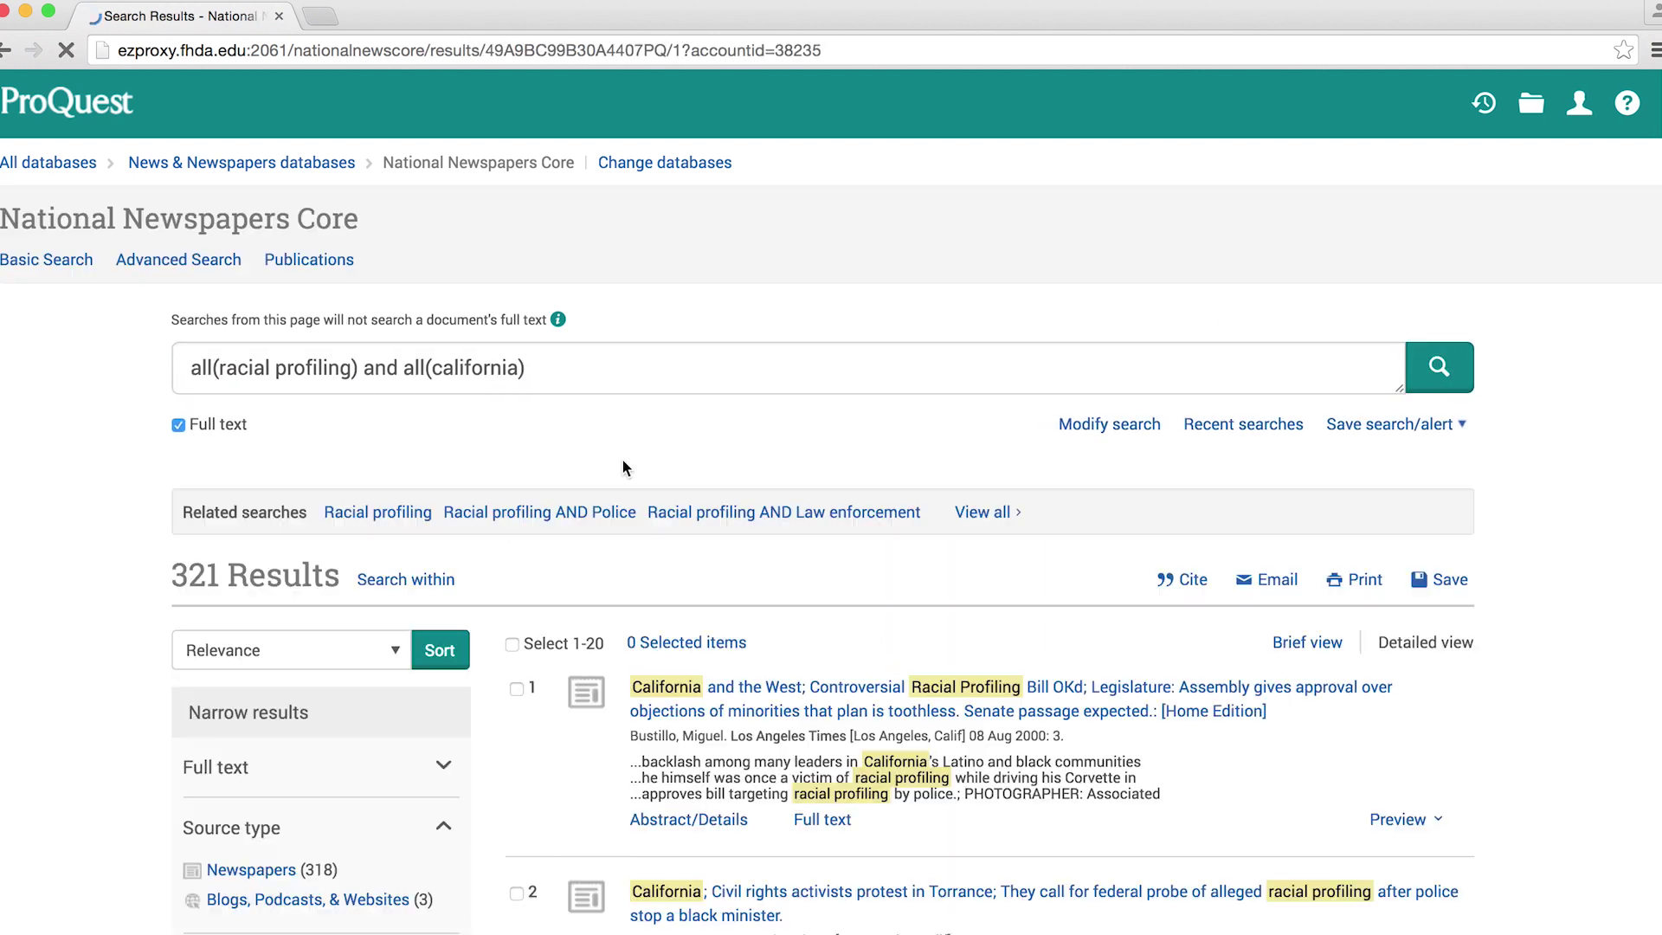
scroll(739, 288, down, 4)
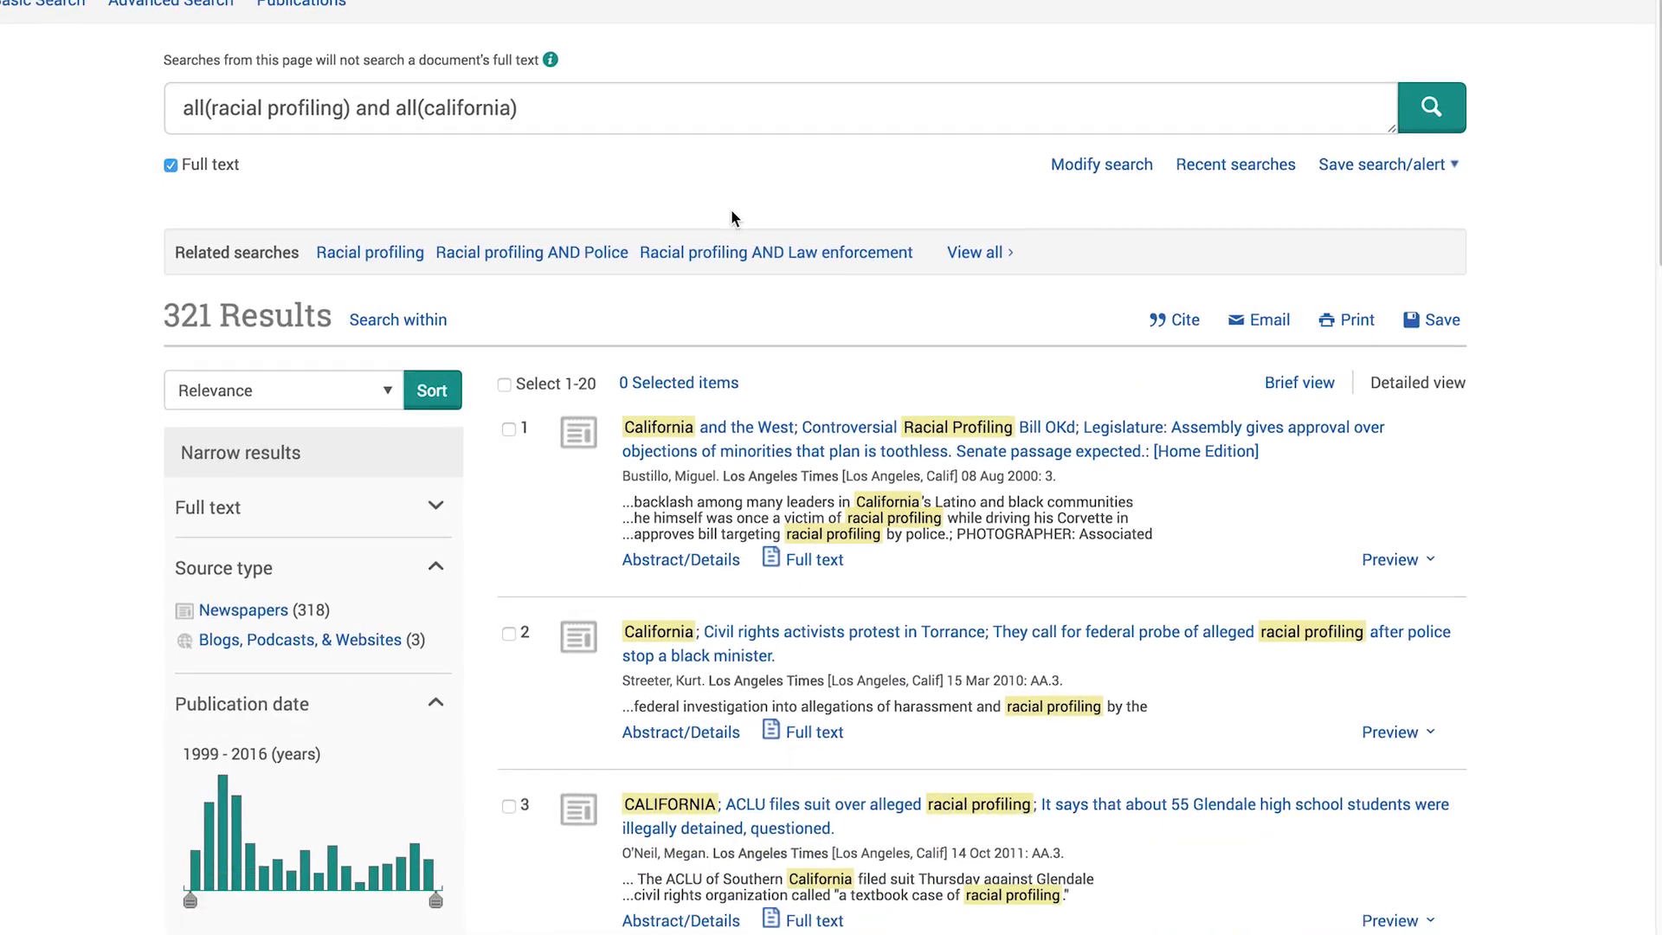
scroll(208, 684, down, 1)
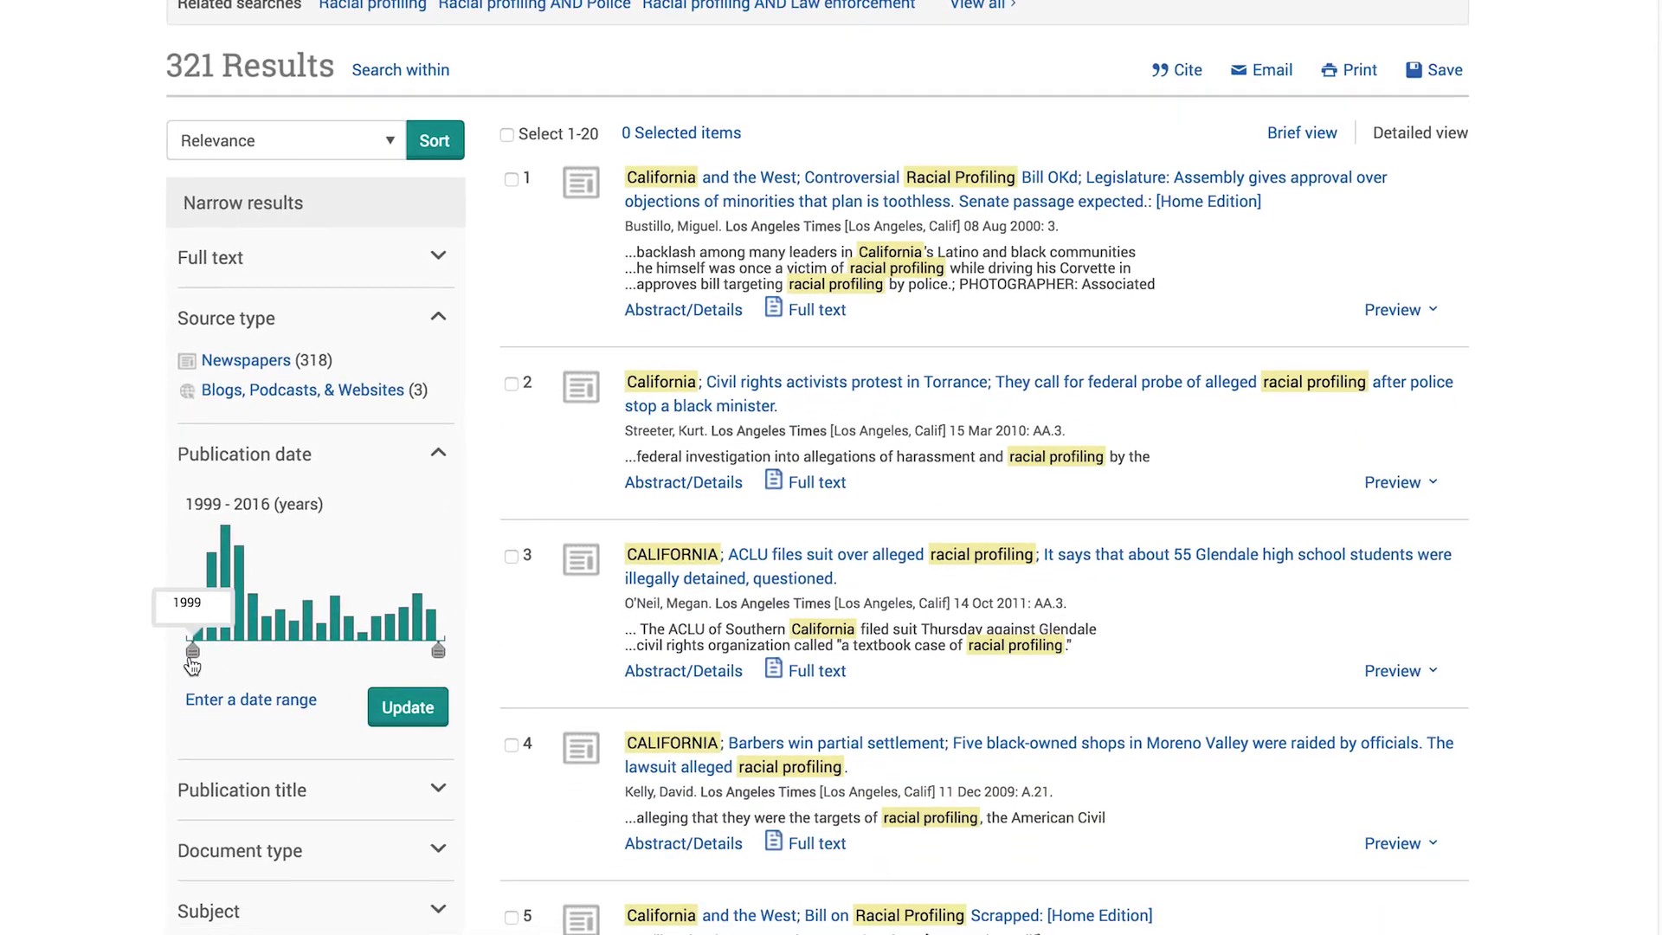
- Limit results to publications from 2004 onward and open the Torrance protest article
drag(190, 623, 230, 624)
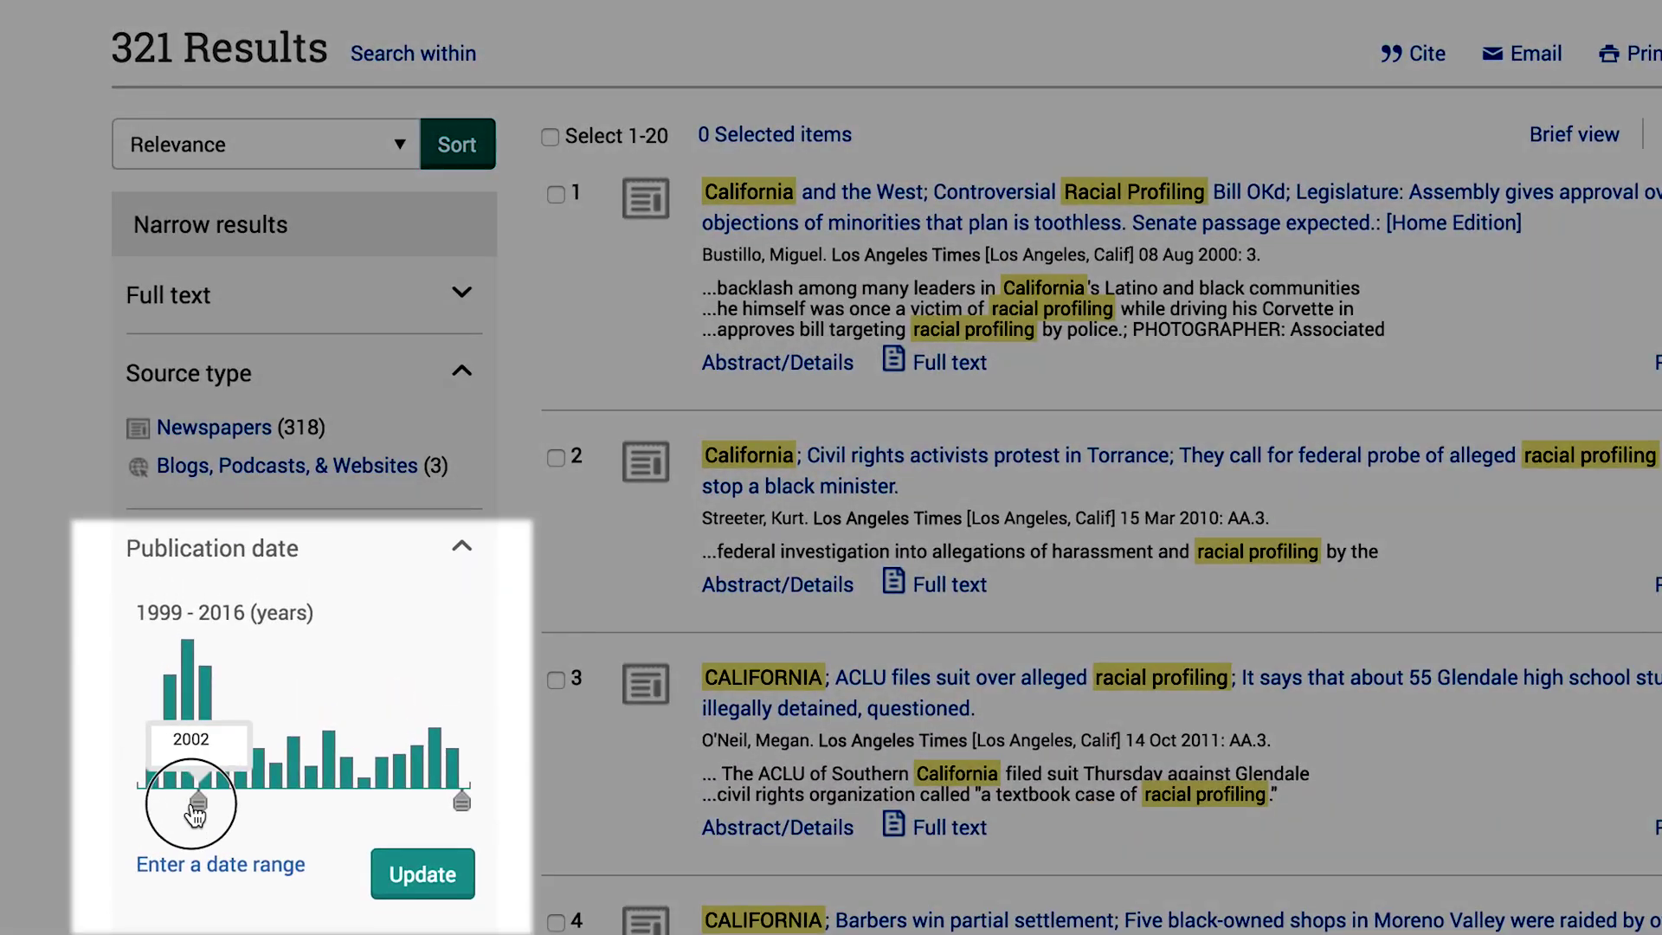
drag(195, 814, 228, 818)
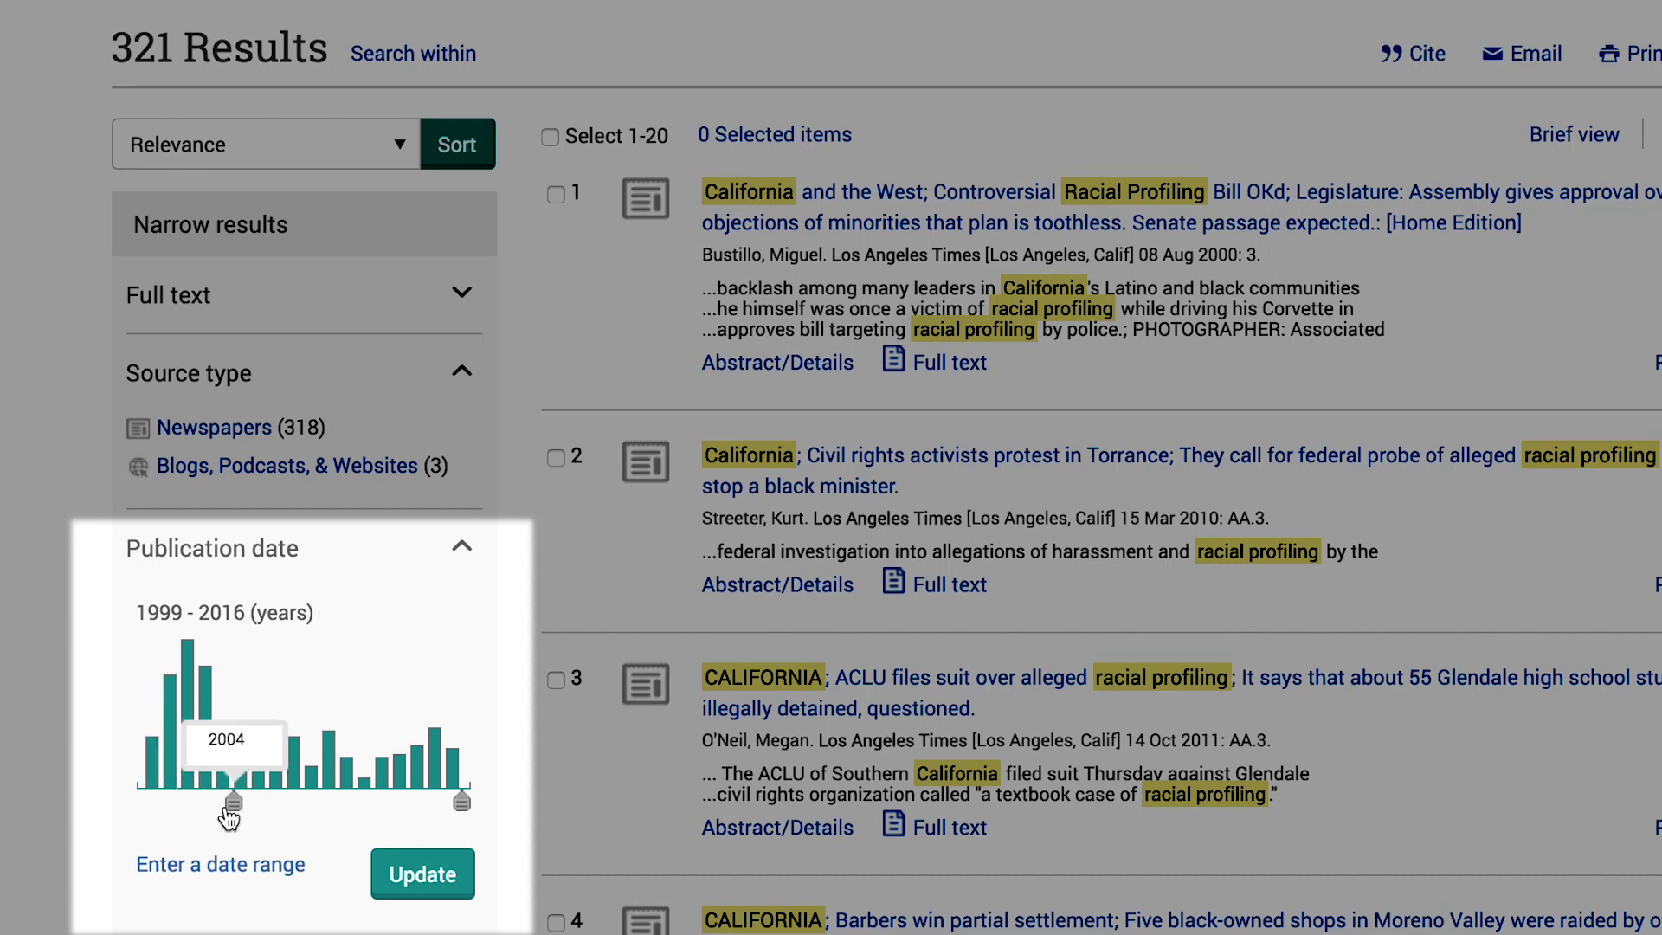
click(405, 876)
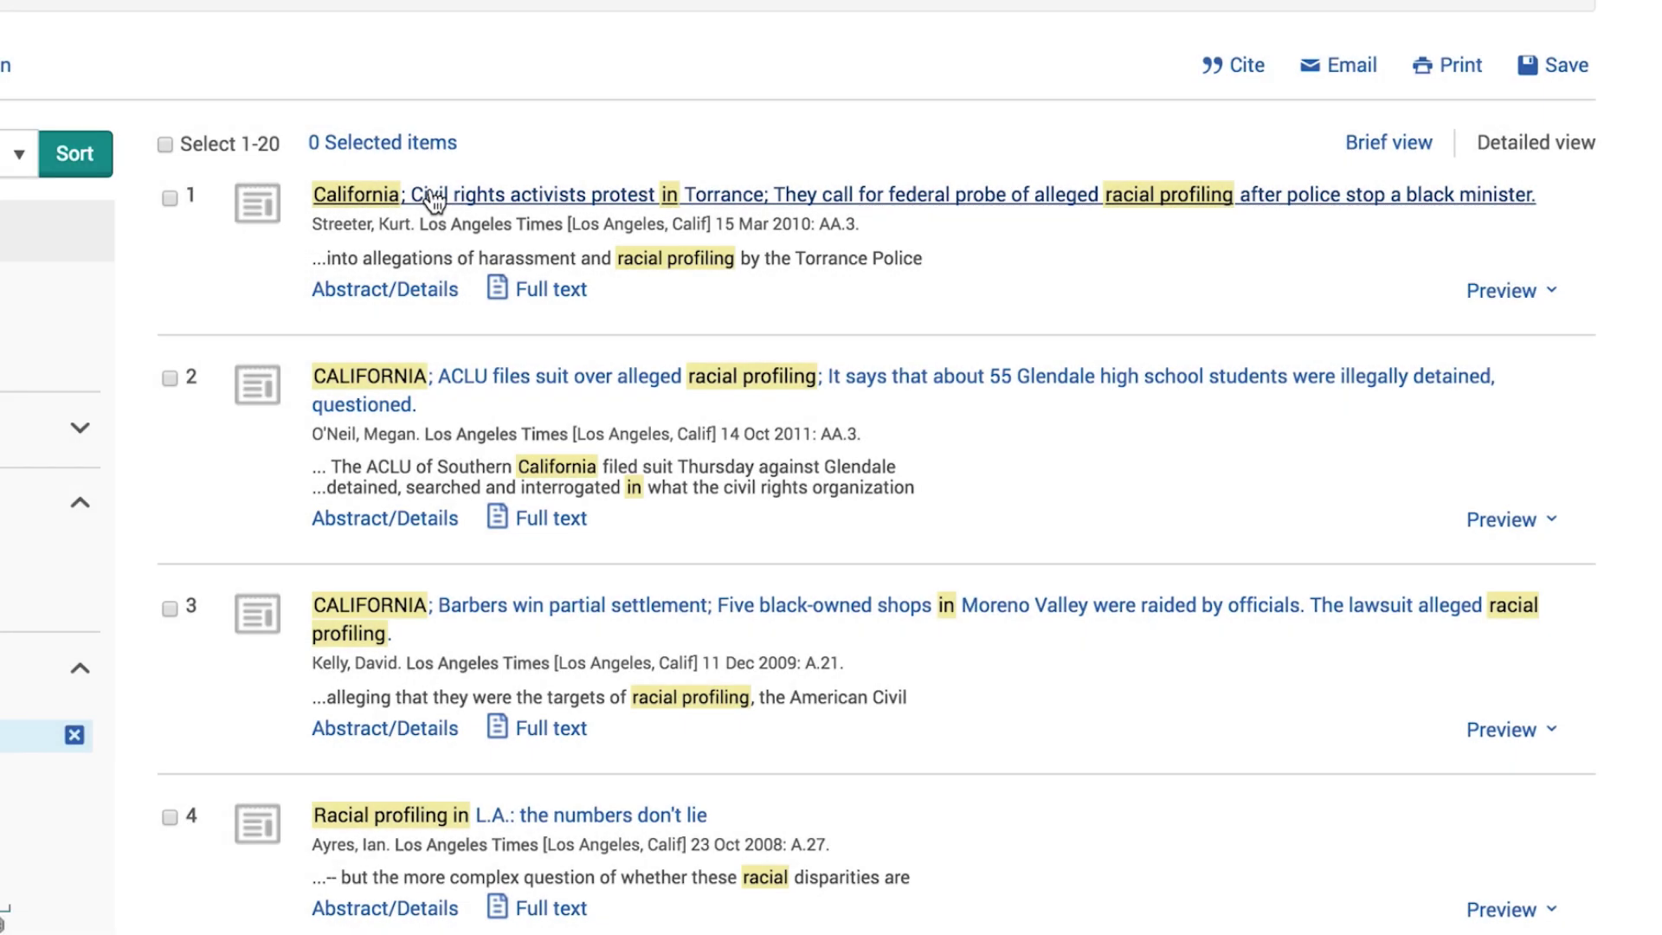
click(434, 197)
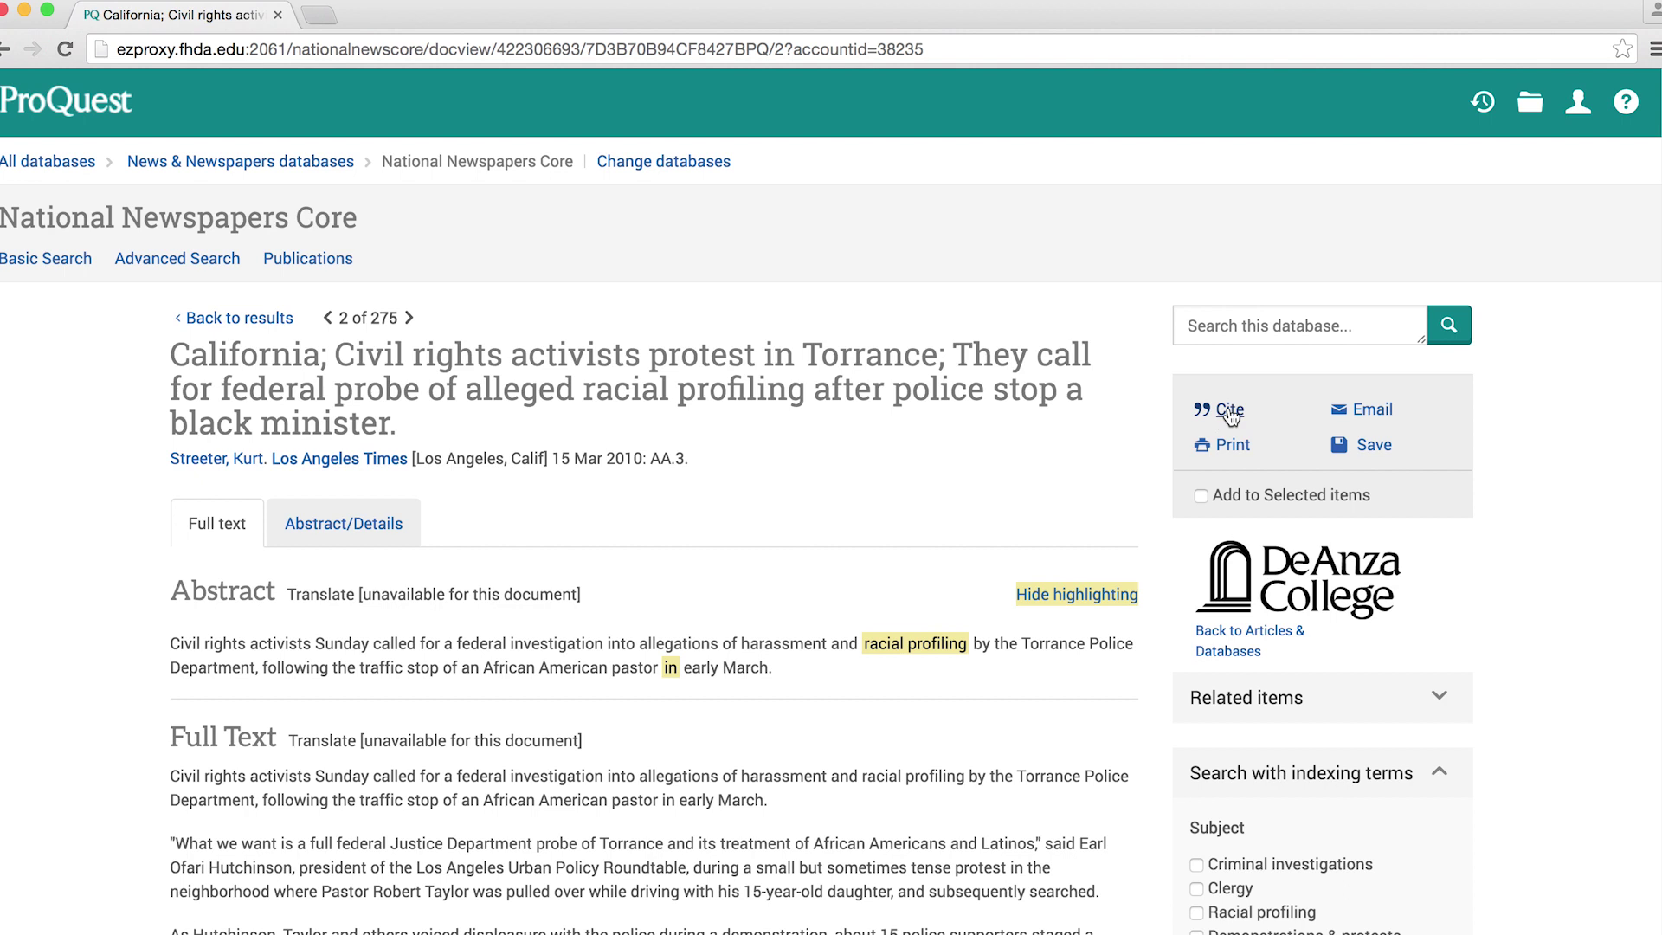
- Regenerate the Torrance article's citation in MLA 7th Edition and close the Cite window
click(1229, 413)
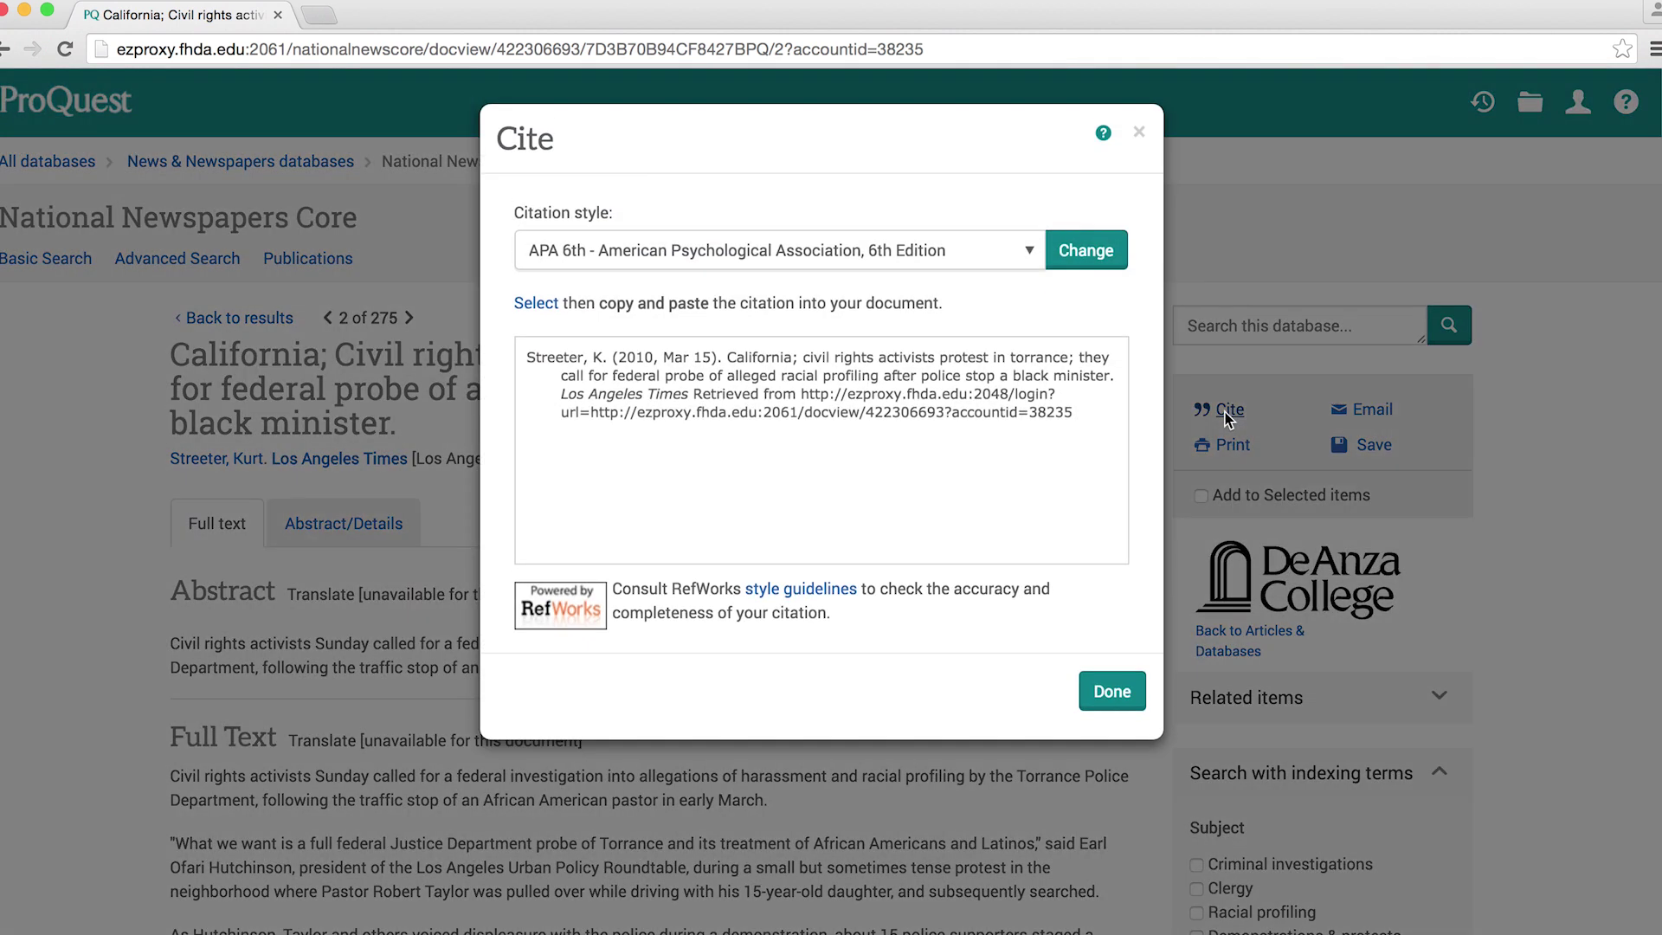
click(1020, 249)
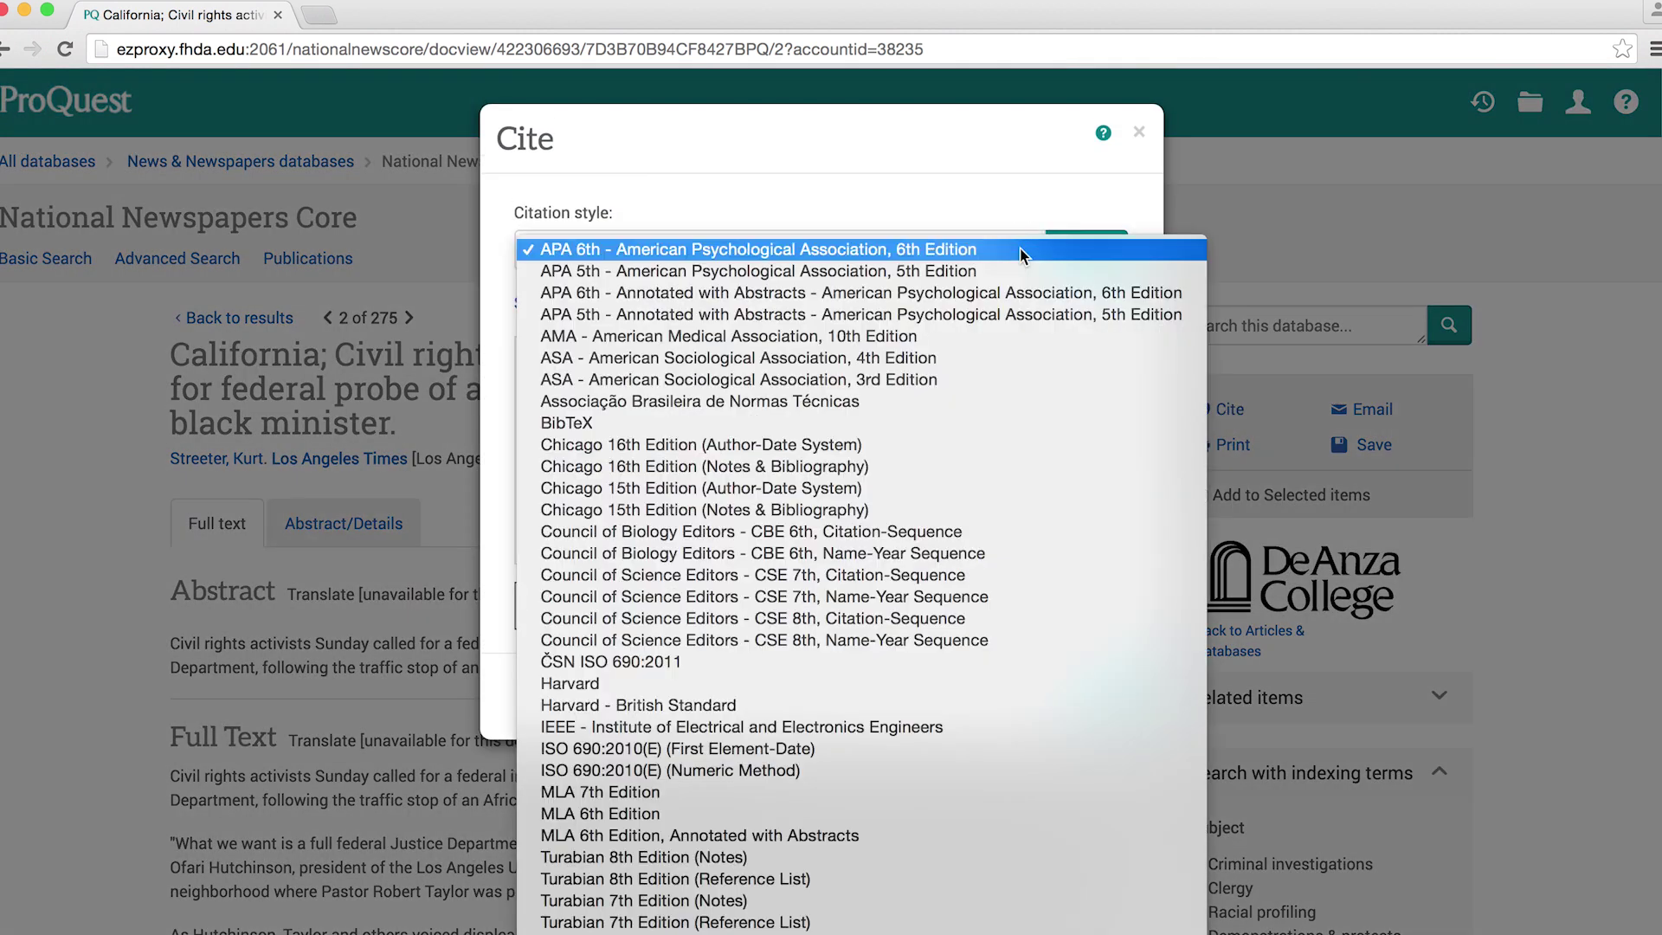
click(943, 792)
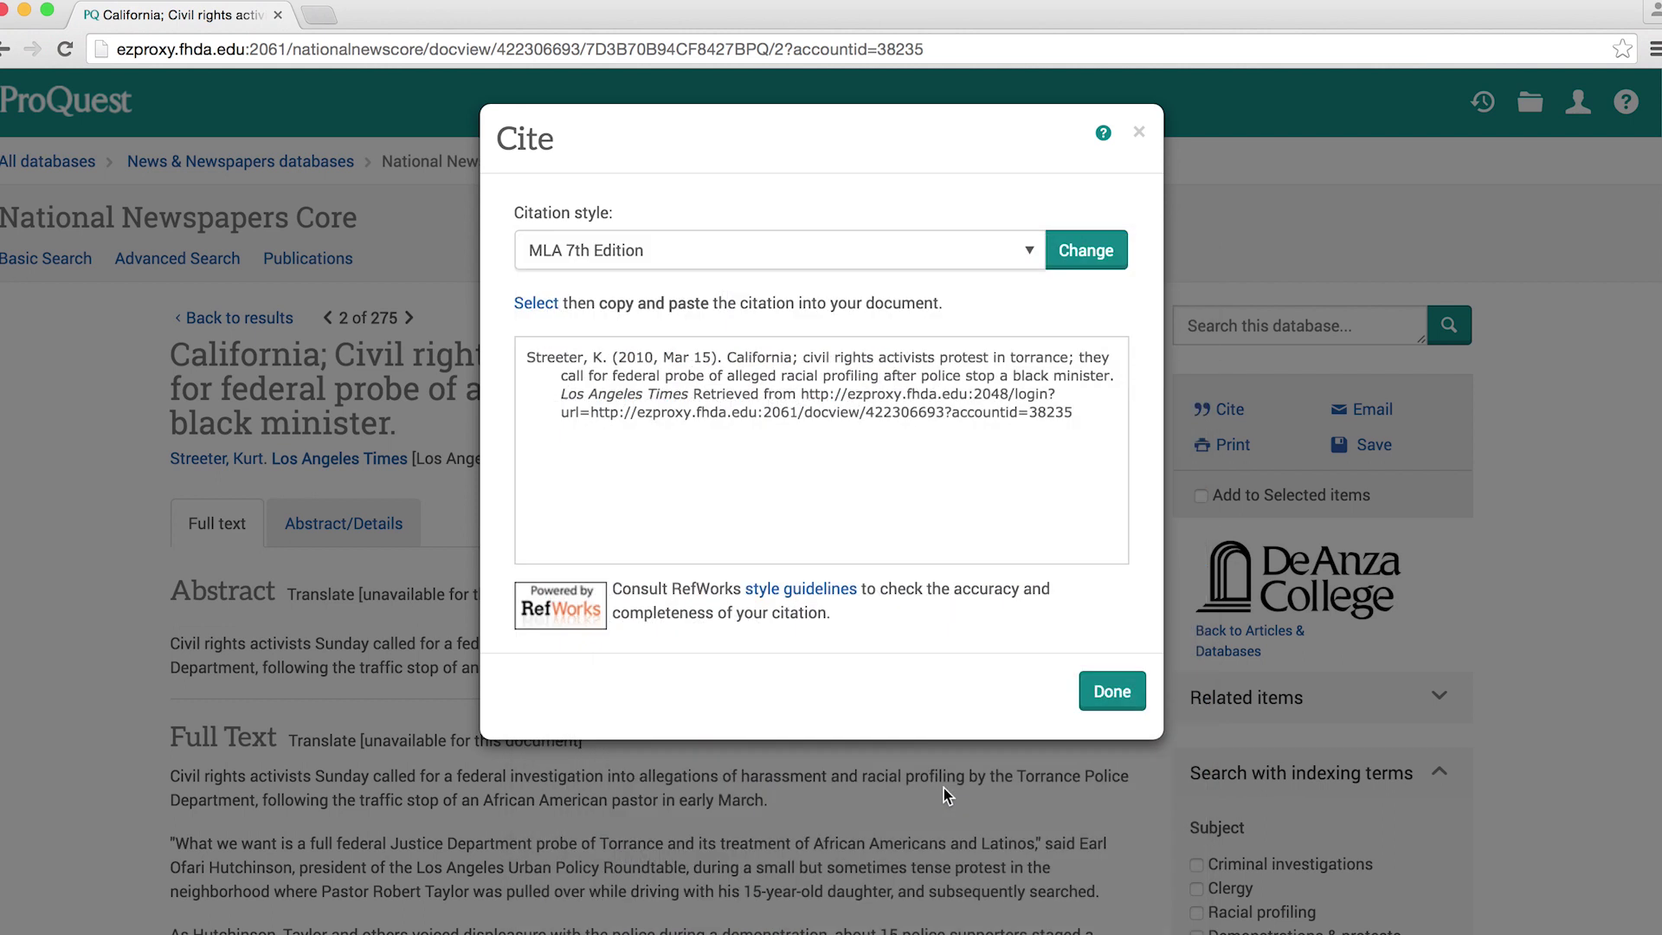
click(1090, 256)
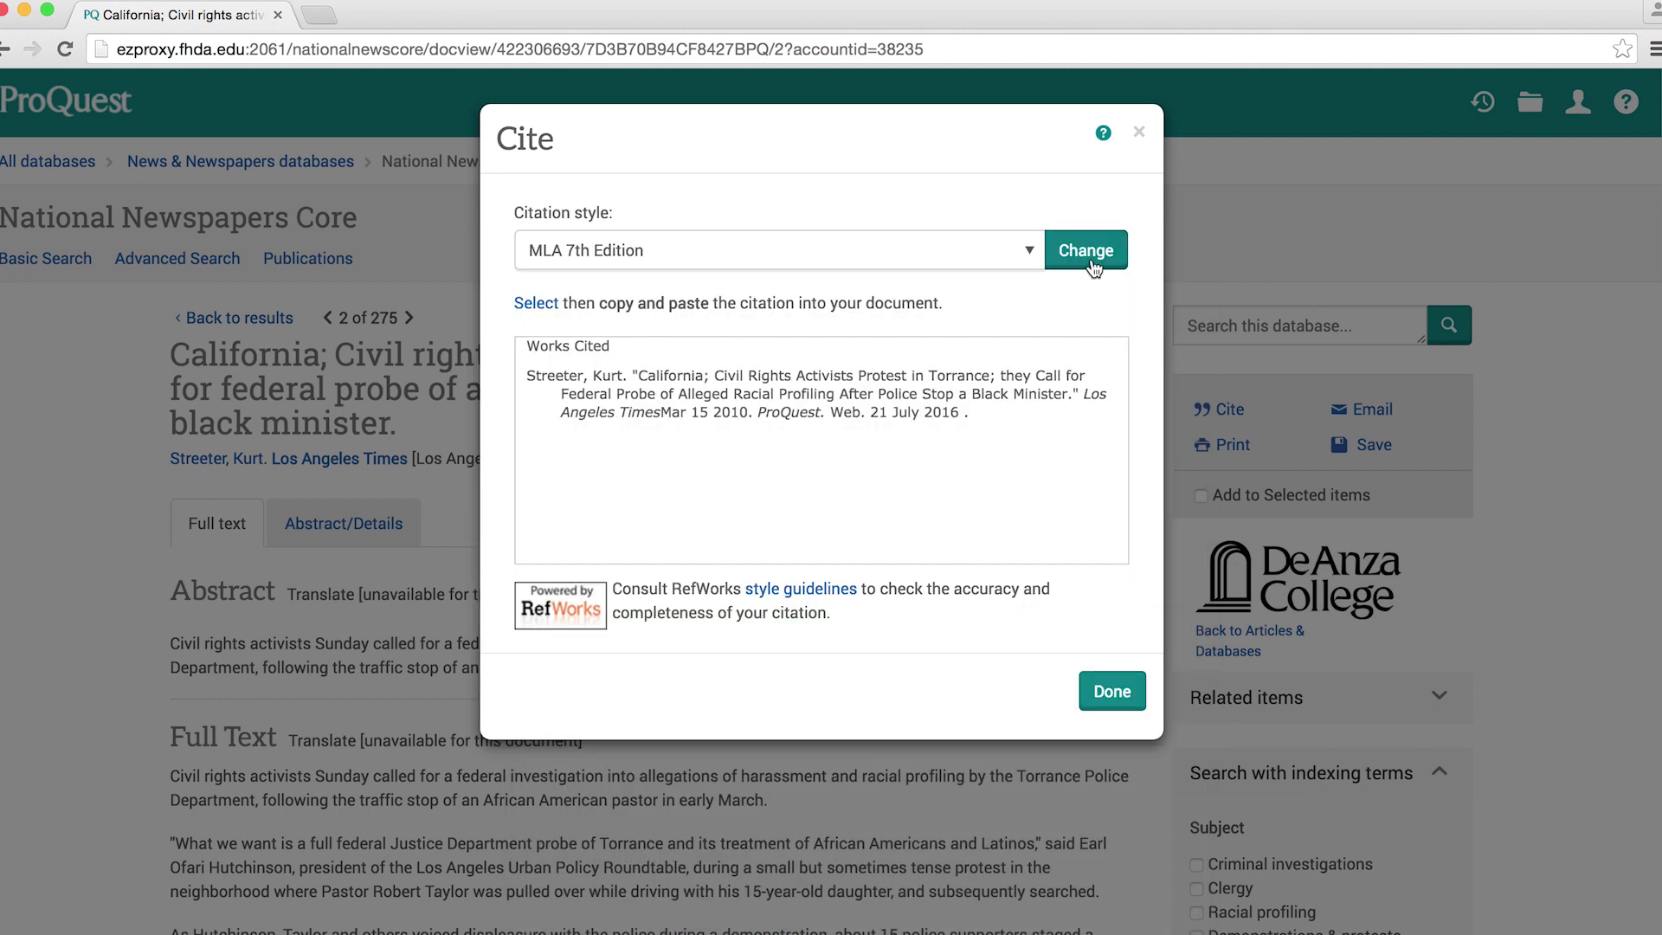
click(1113, 693)
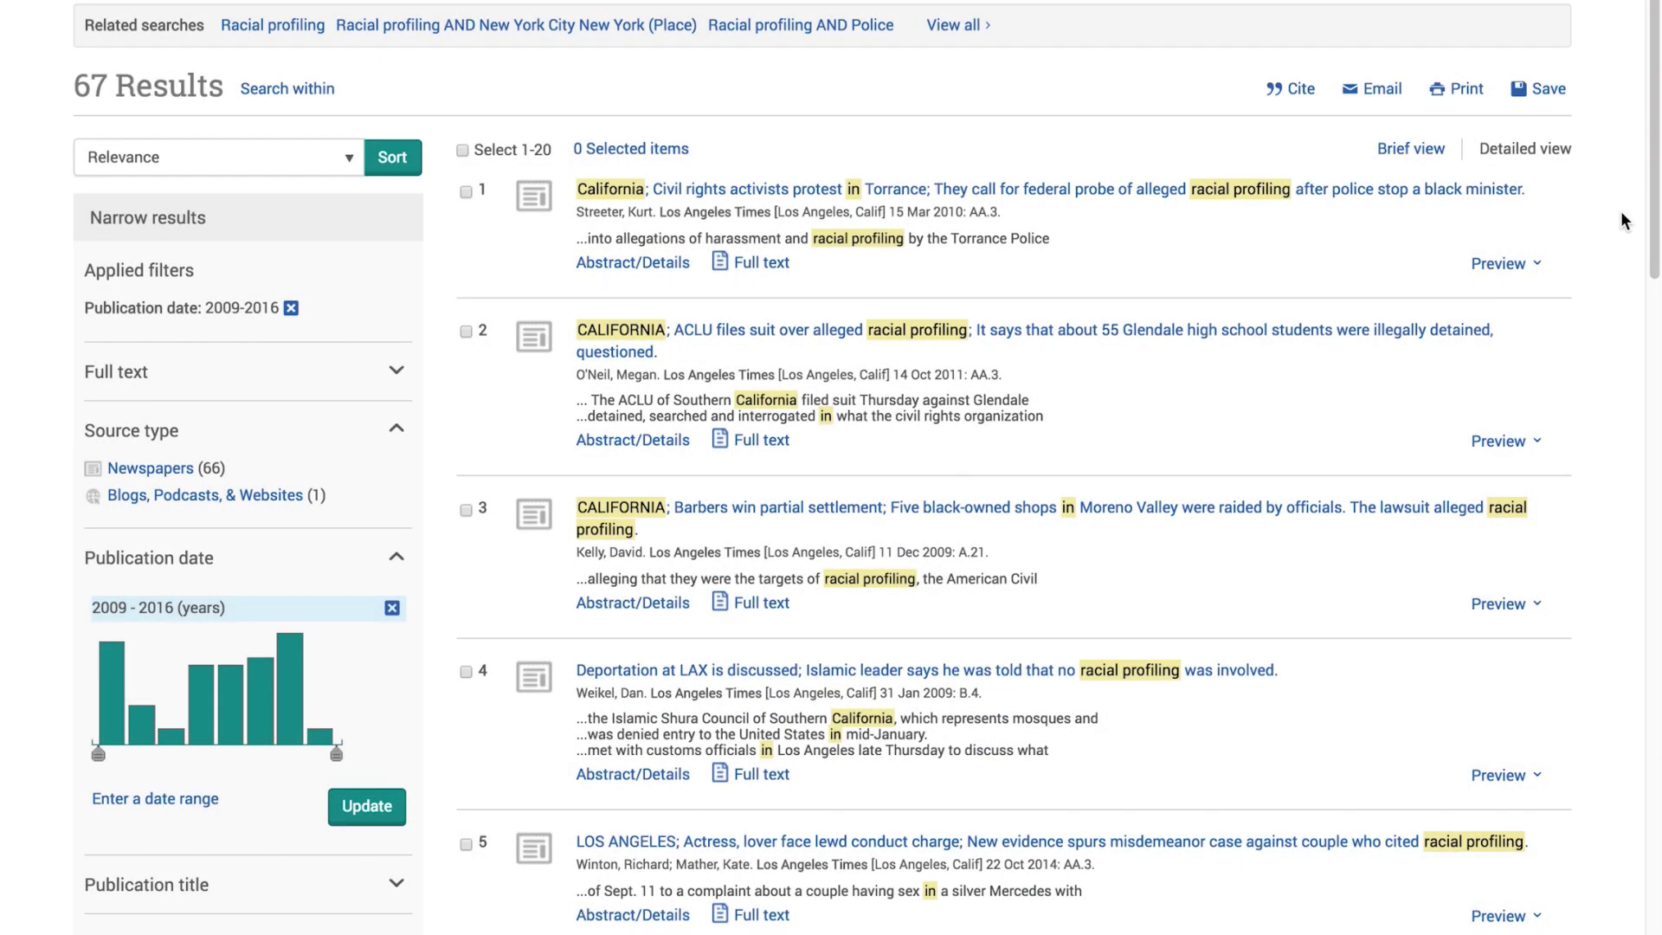
- Select the first three racial profiling results
click(465, 192)
click(465, 331)
click(466, 509)
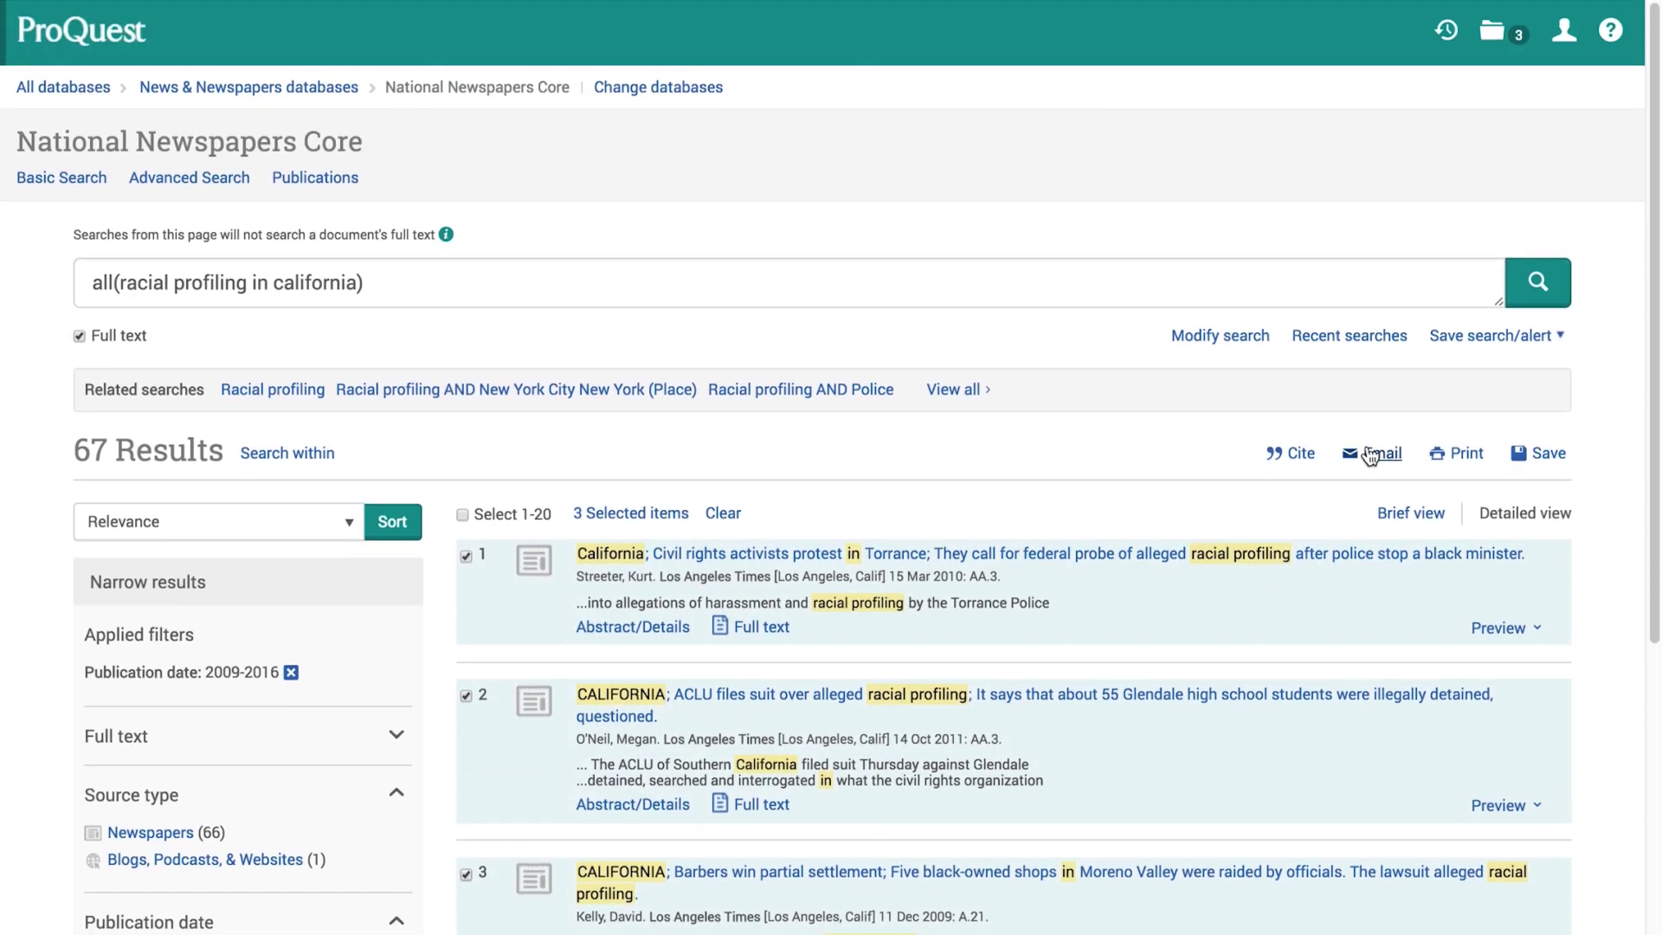
- Open the email form with bibliographic citations included, then close it without sending
click(1370, 454)
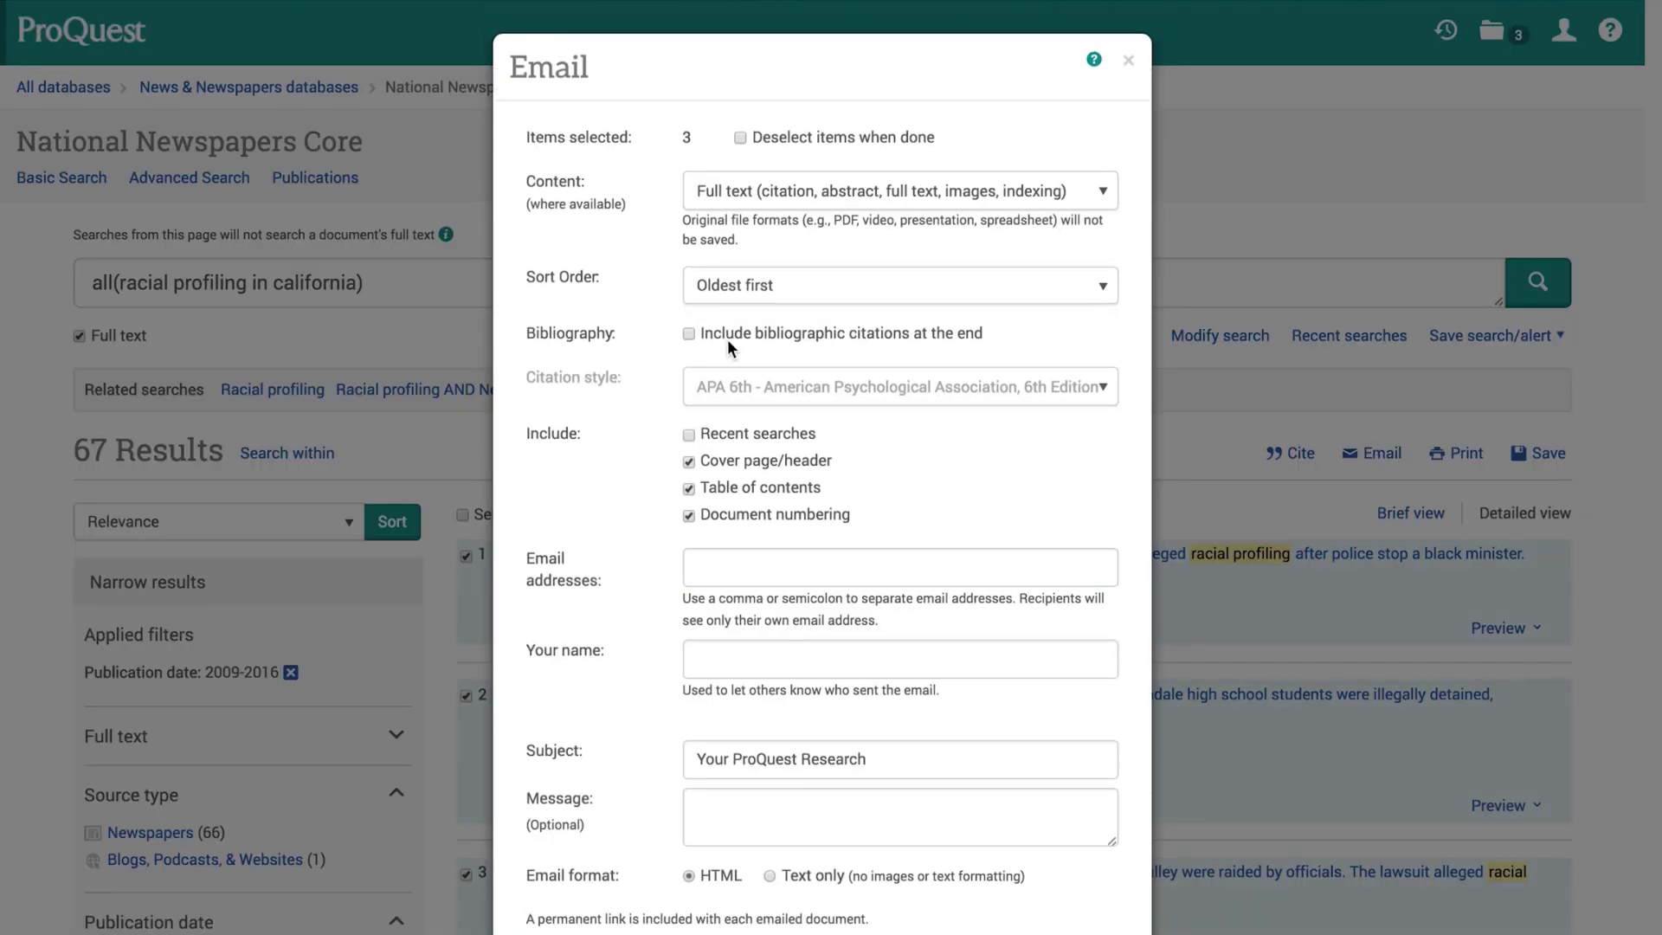
click(688, 334)
click(963, 386)
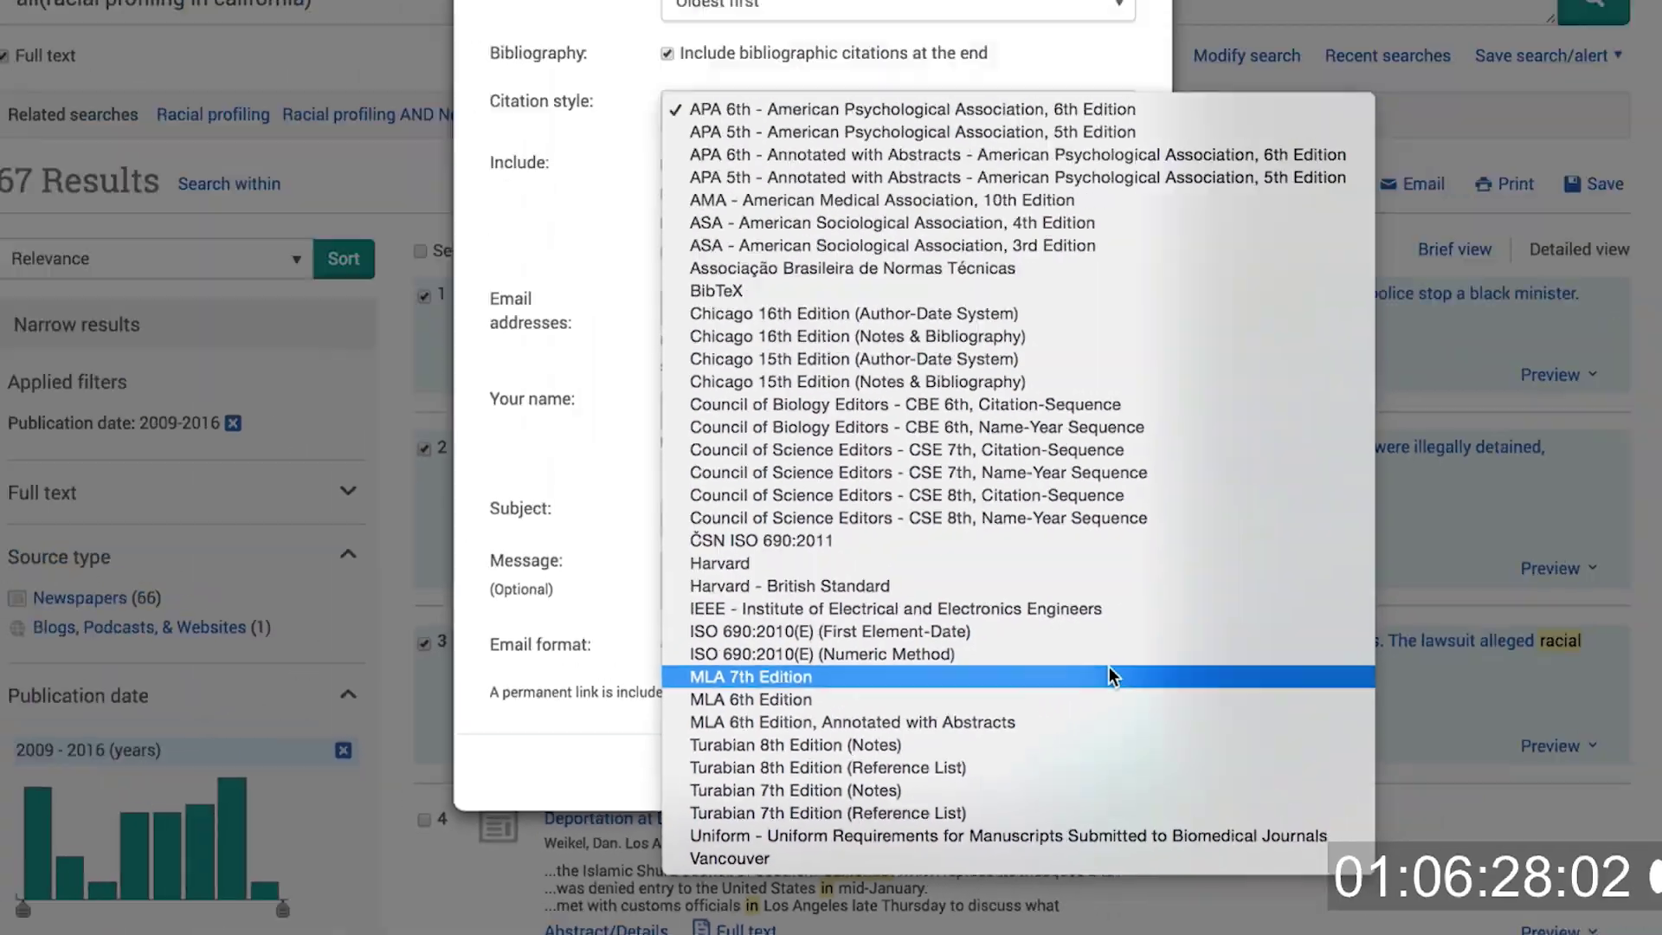
key(Escape)
key(Escape)
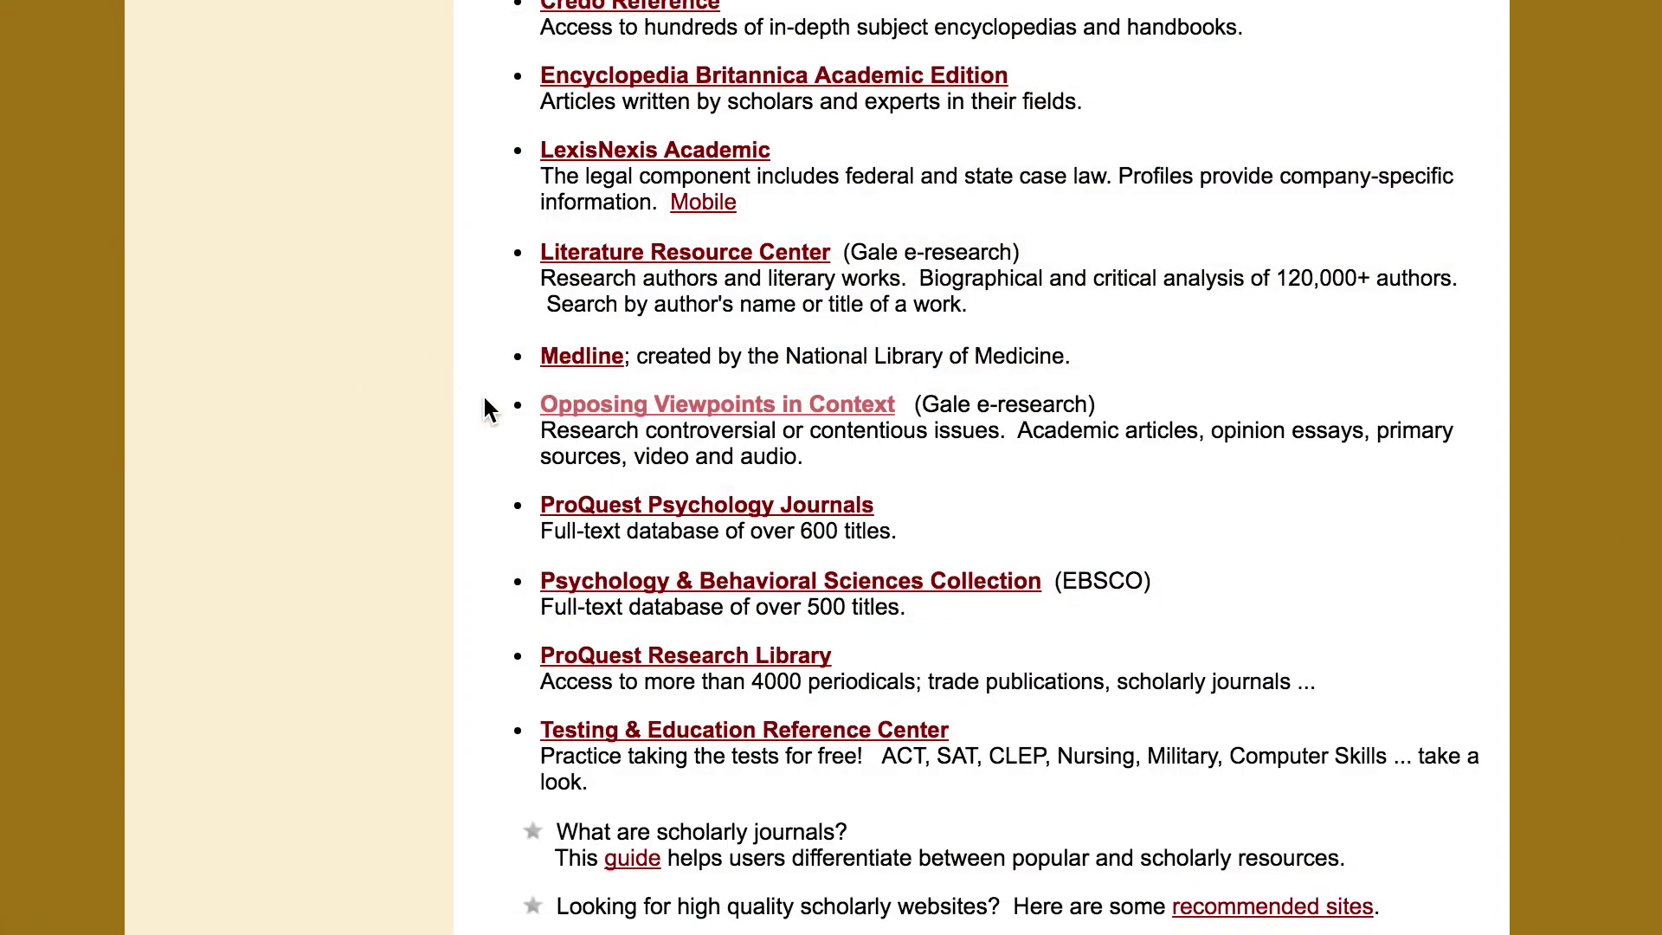
- Open Opposing Viewpoints in Context and browse its full list of issue topics
click(558, 405)
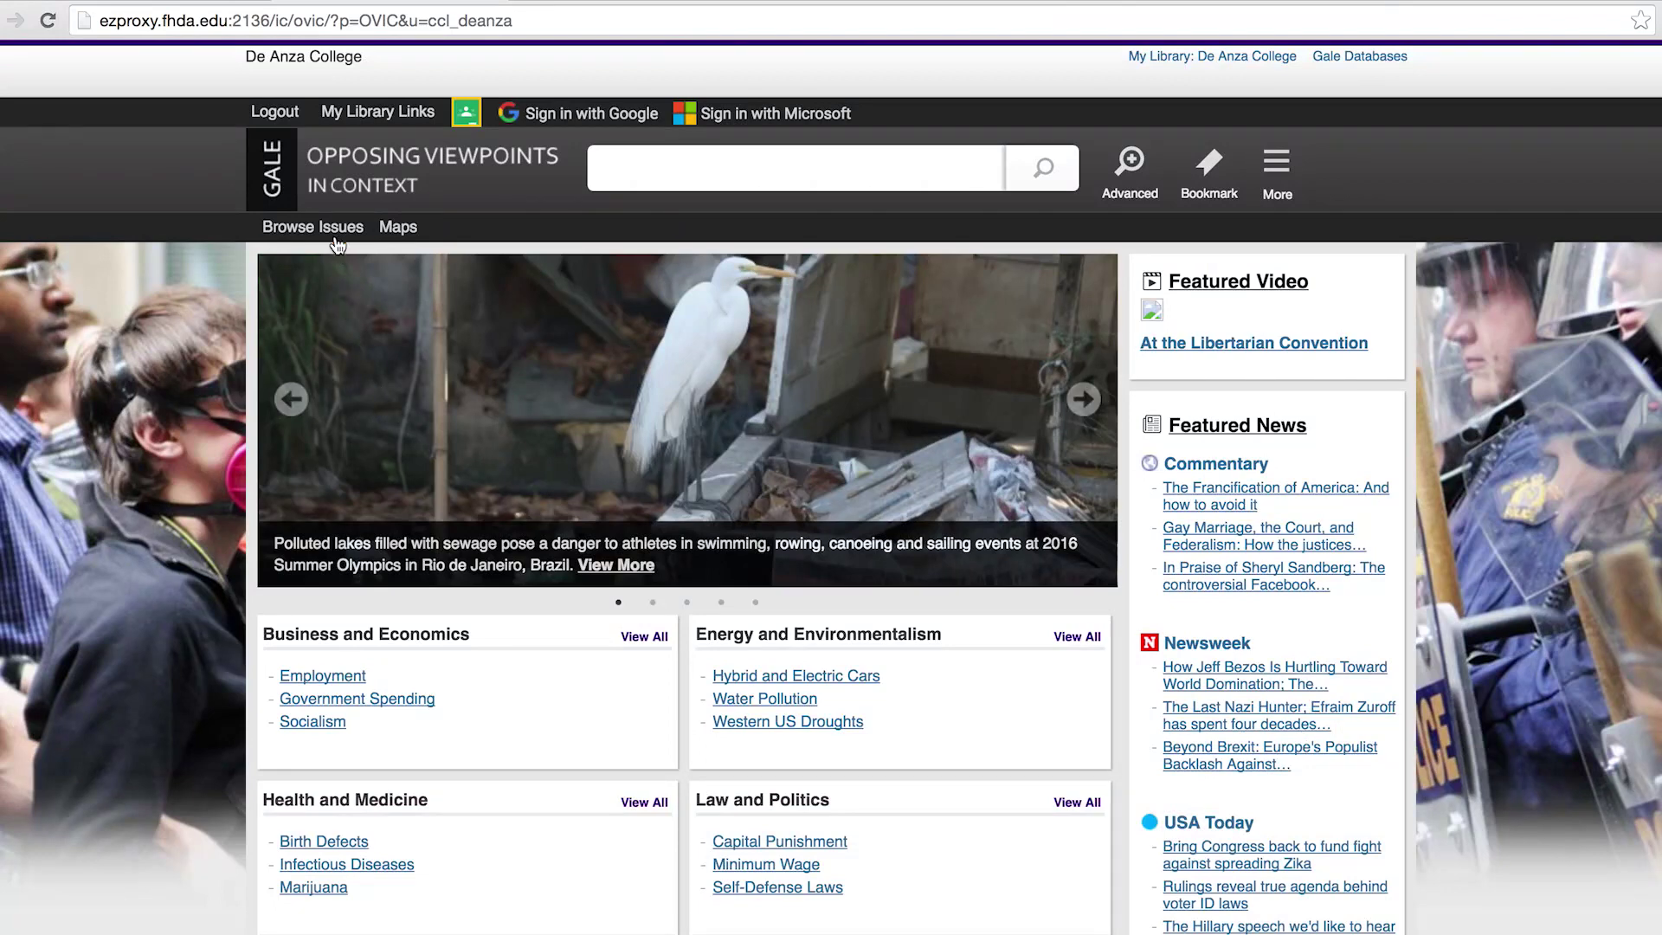
click(336, 241)
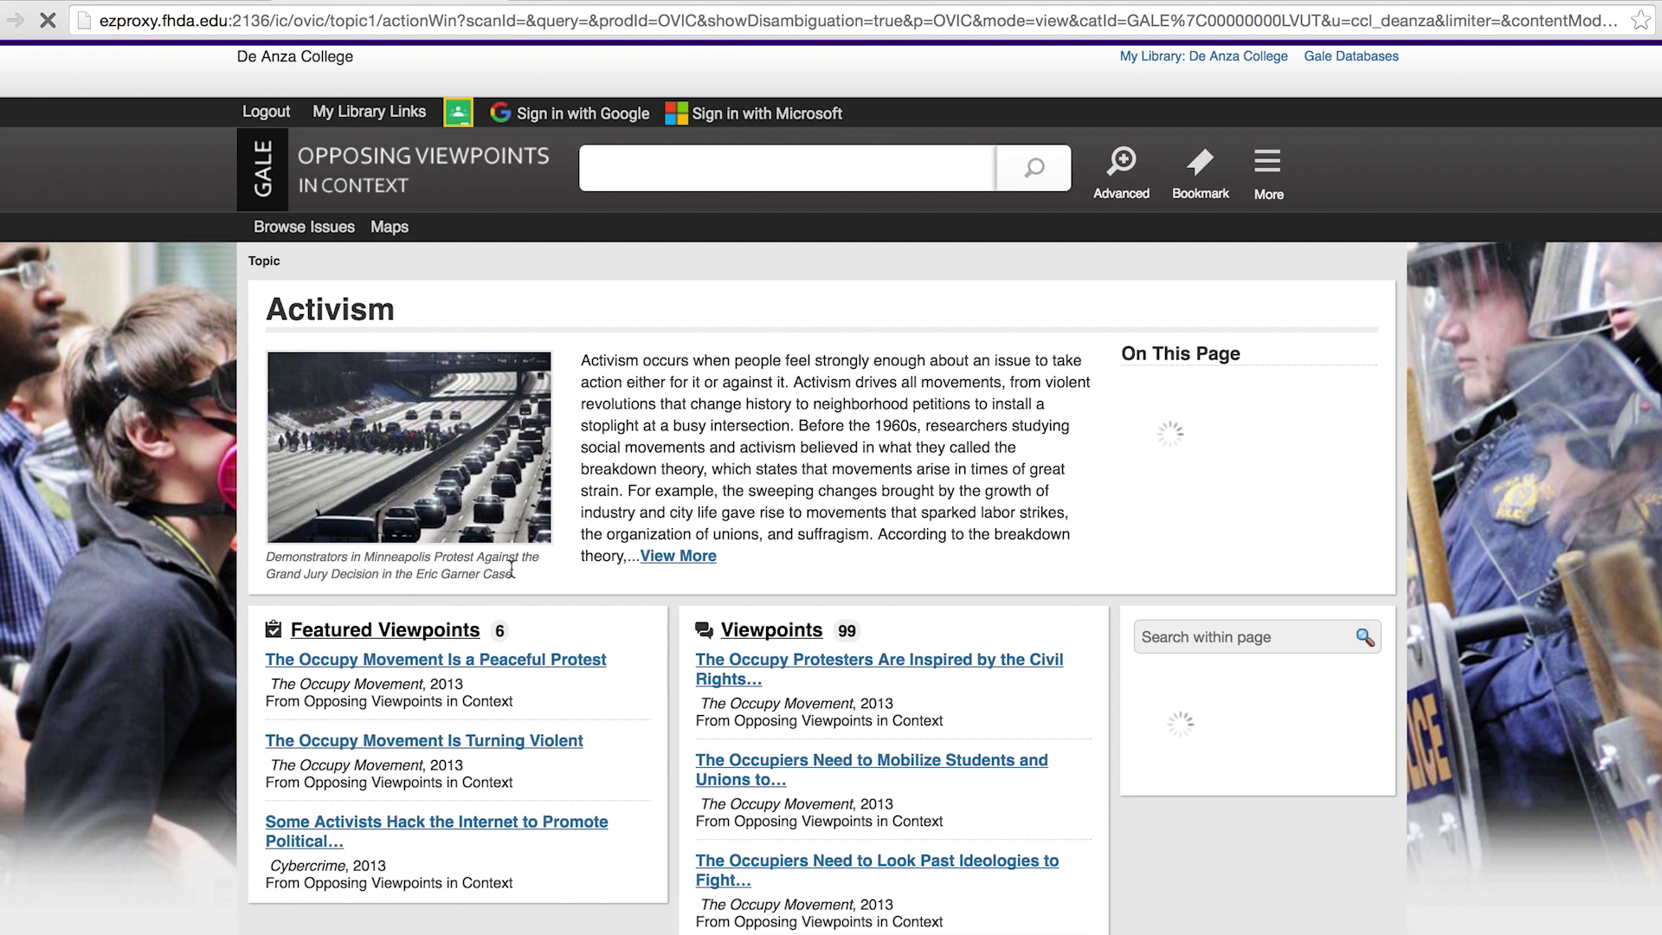
- Expand the full Activism topic overview with View More
click(674, 569)
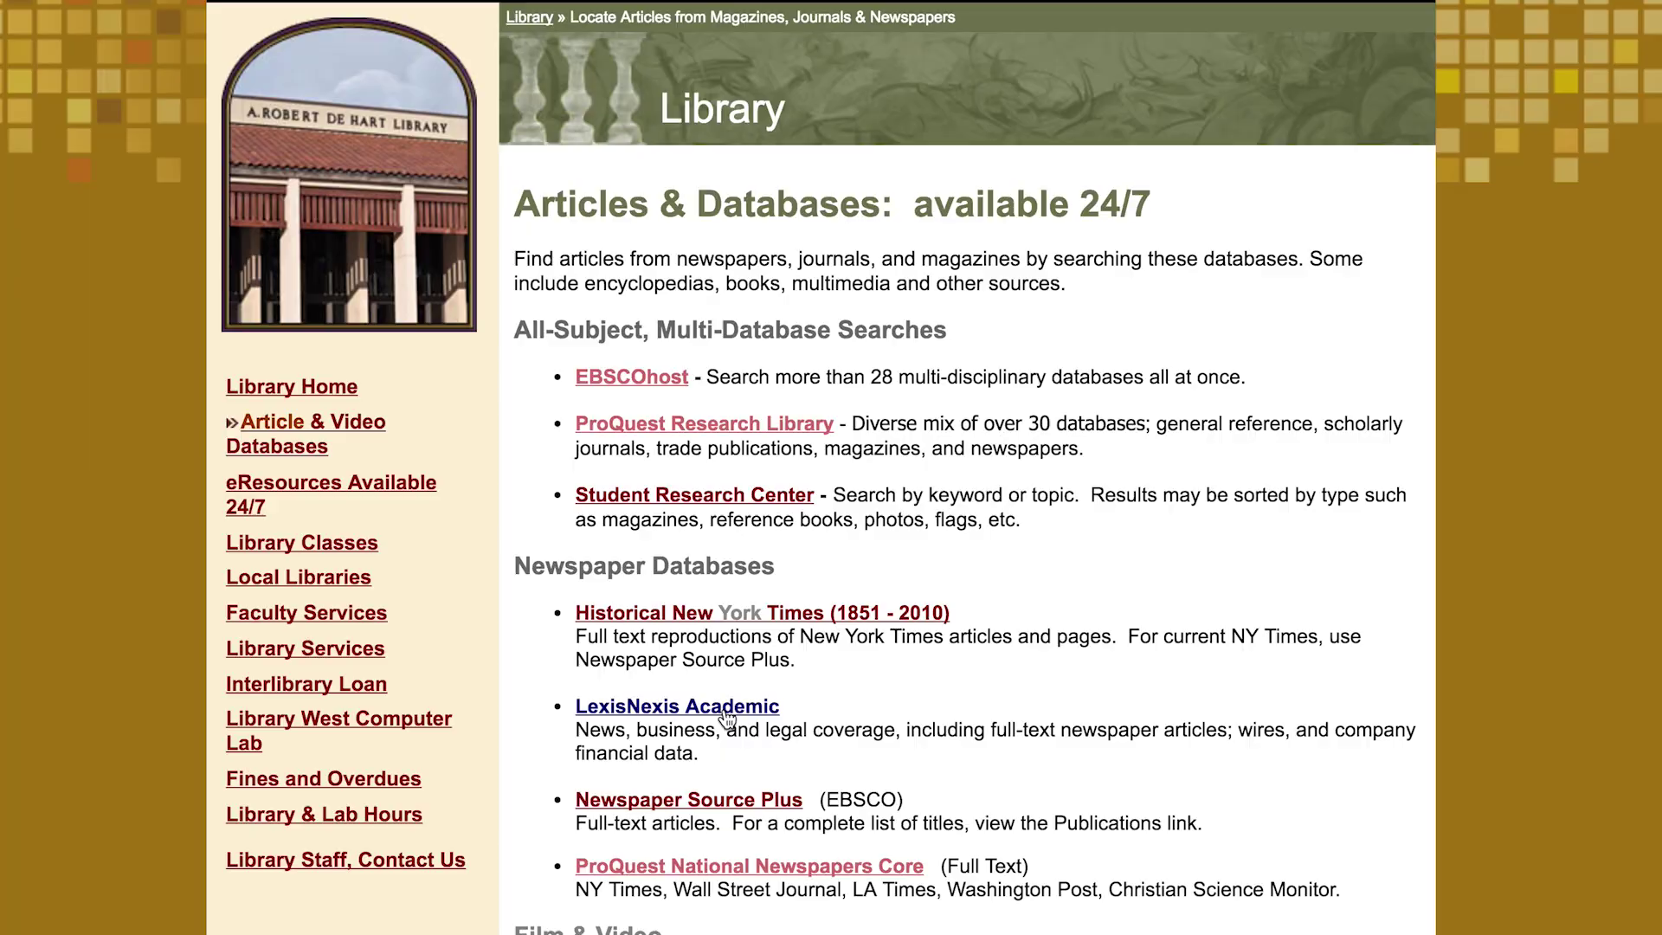
- Open LexisNexis Academic and search for 'space exploration', returning 999 results
click(725, 708)
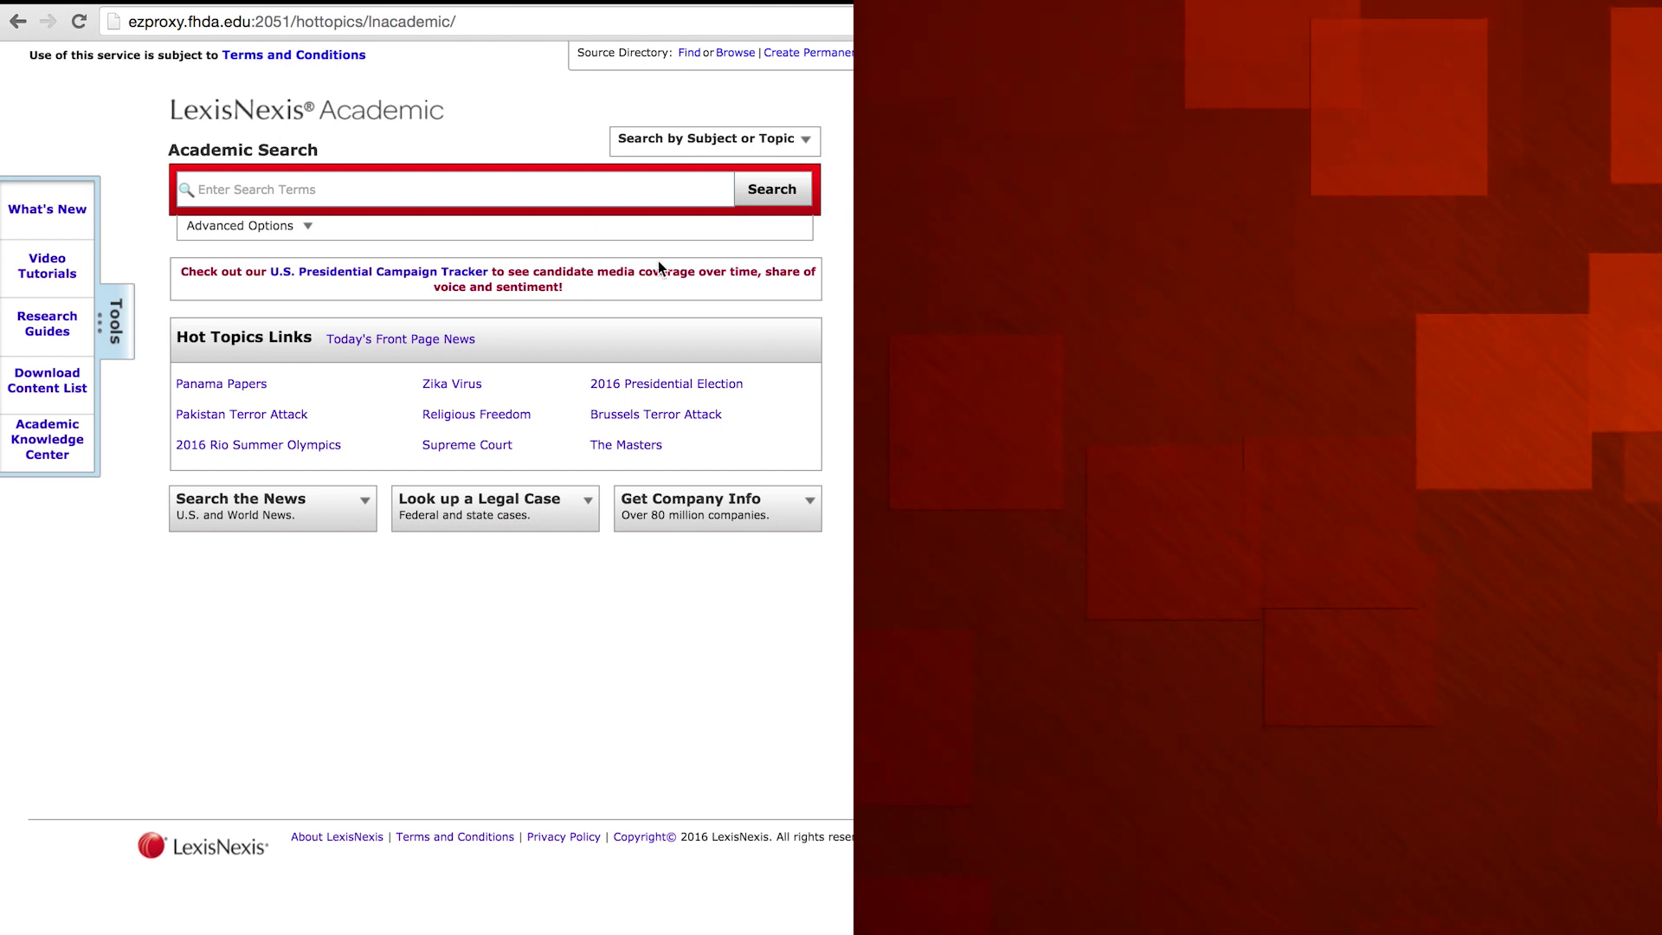
click(574, 188)
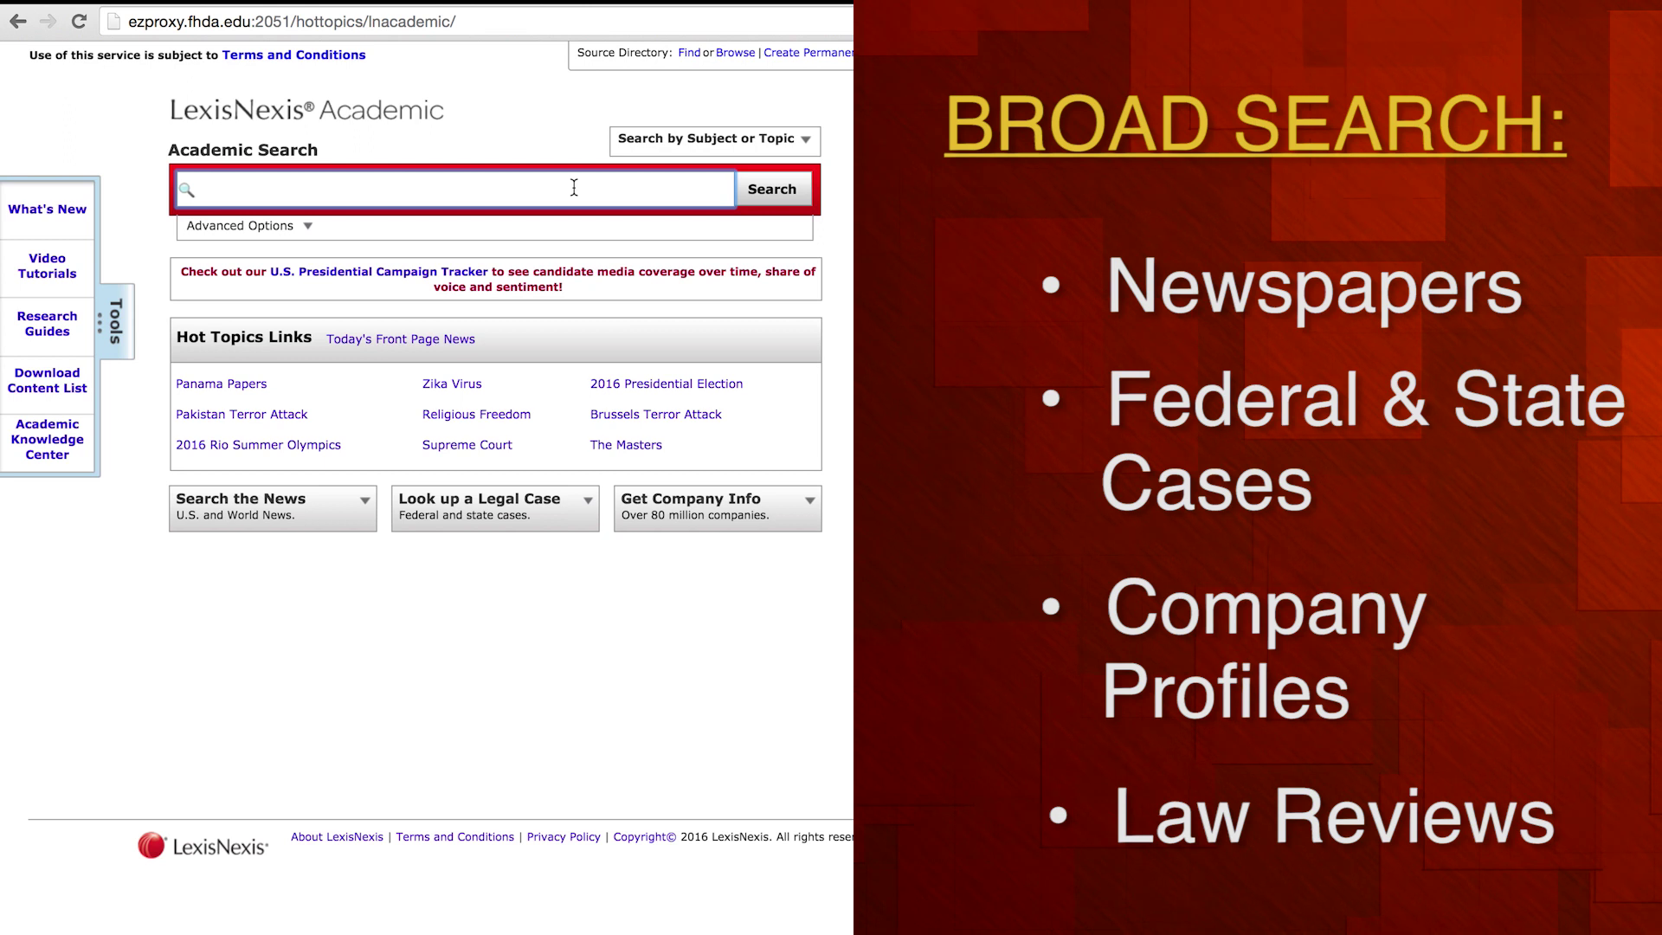
text(sp)
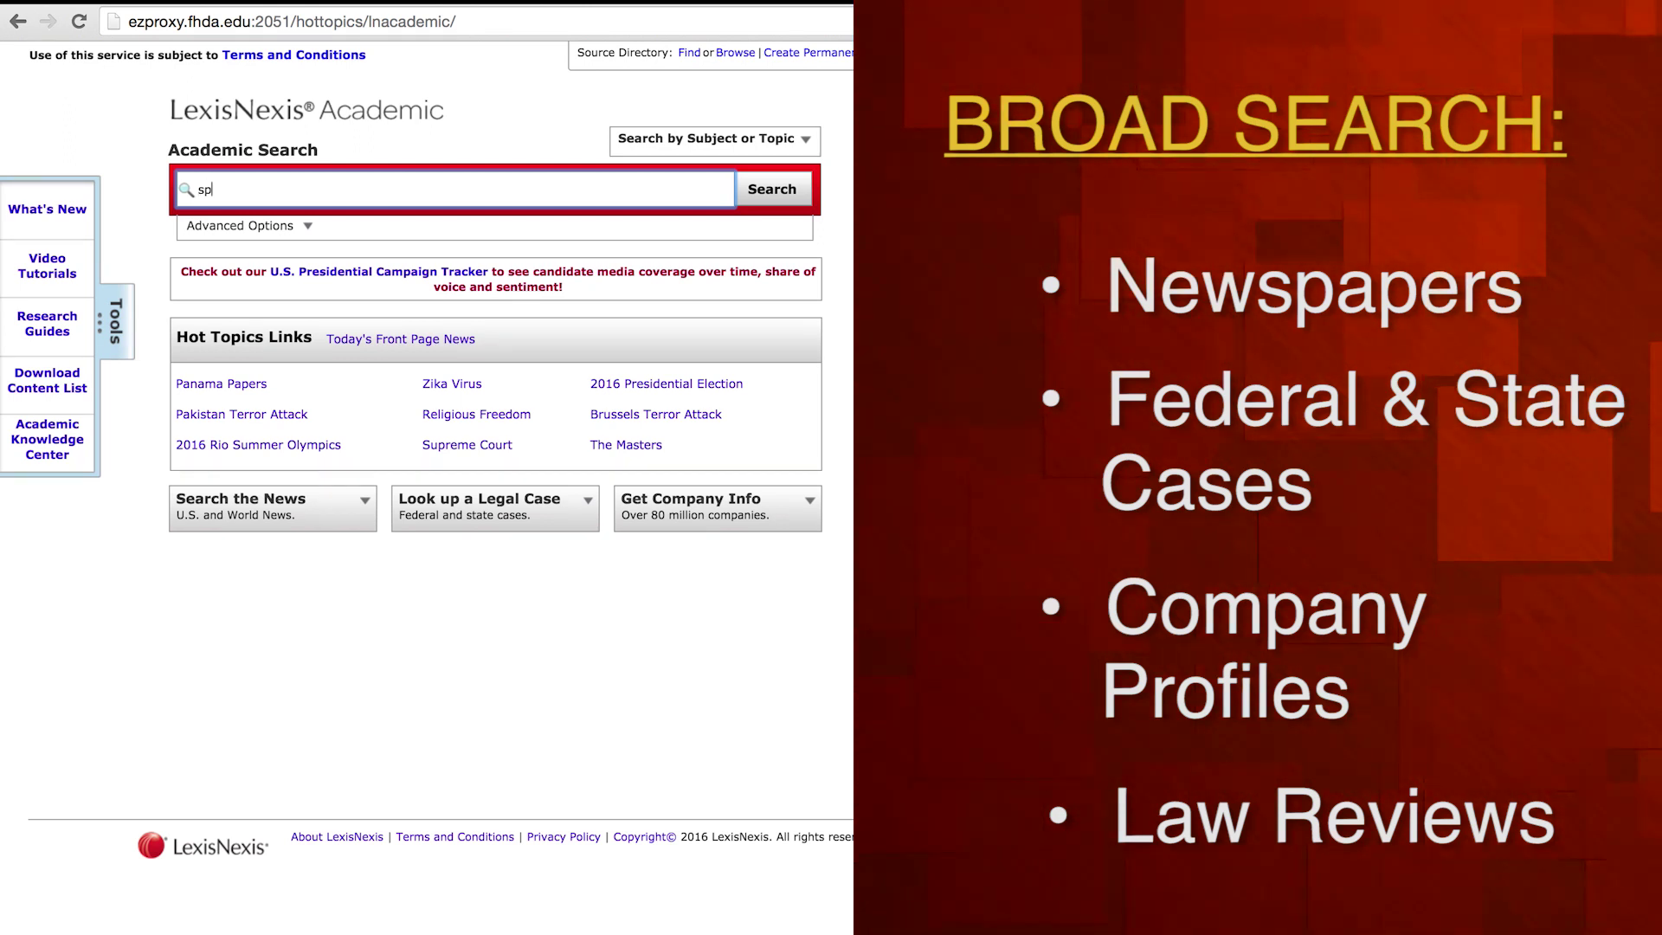
text(ace exp)
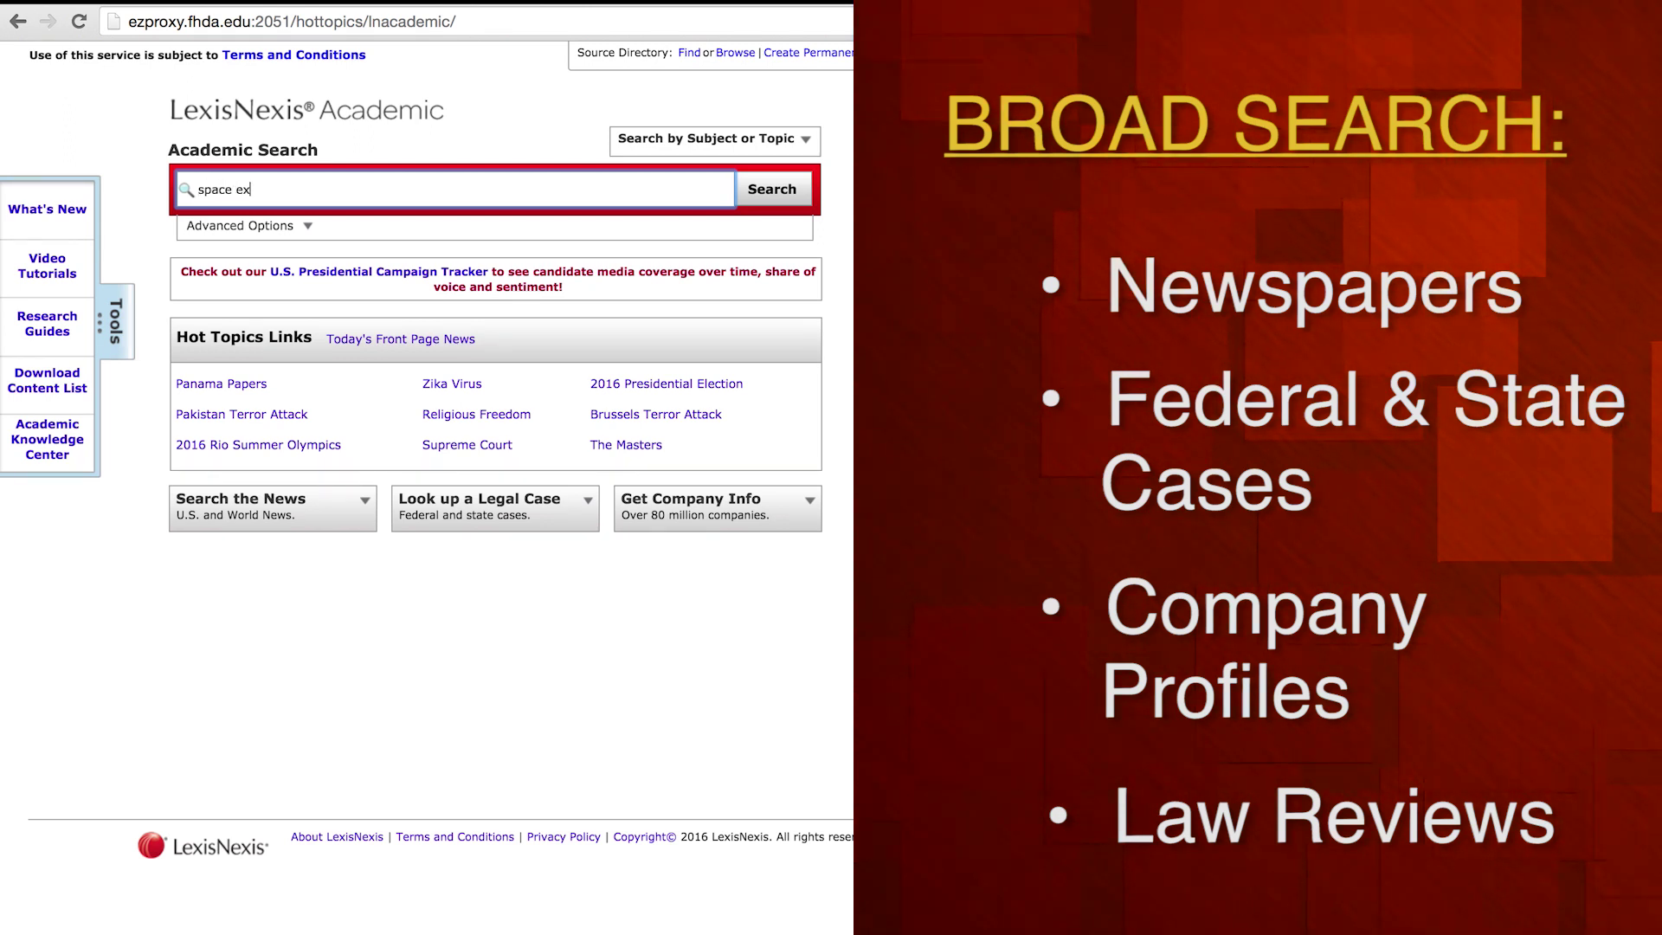
text(loration)
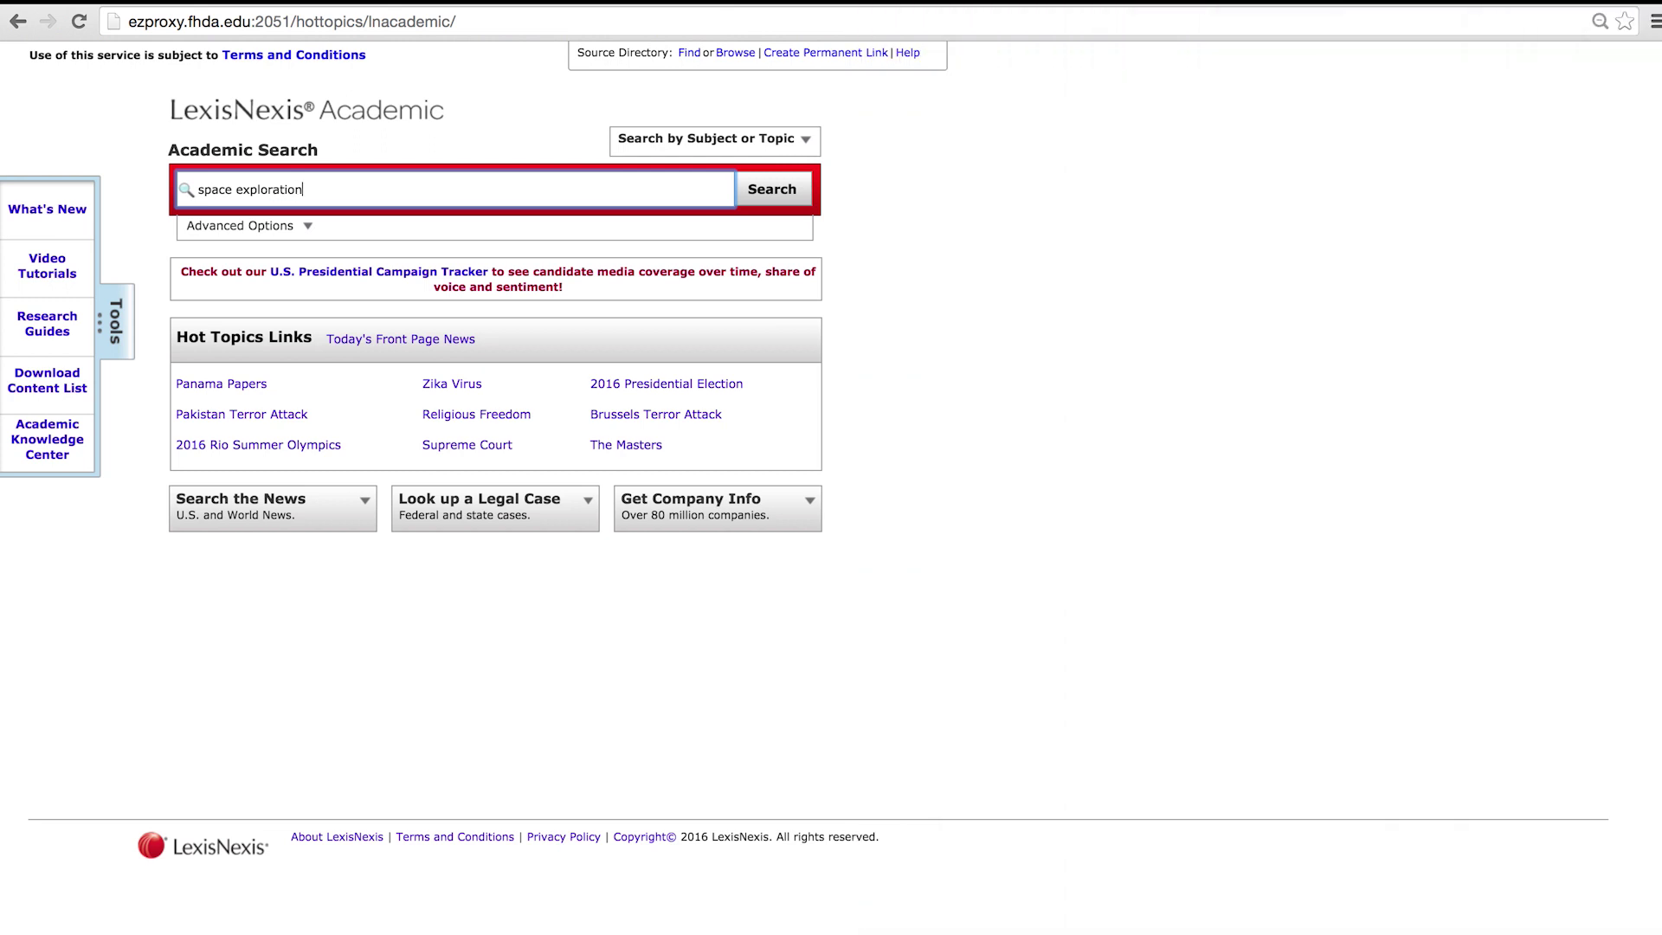
key(Return)
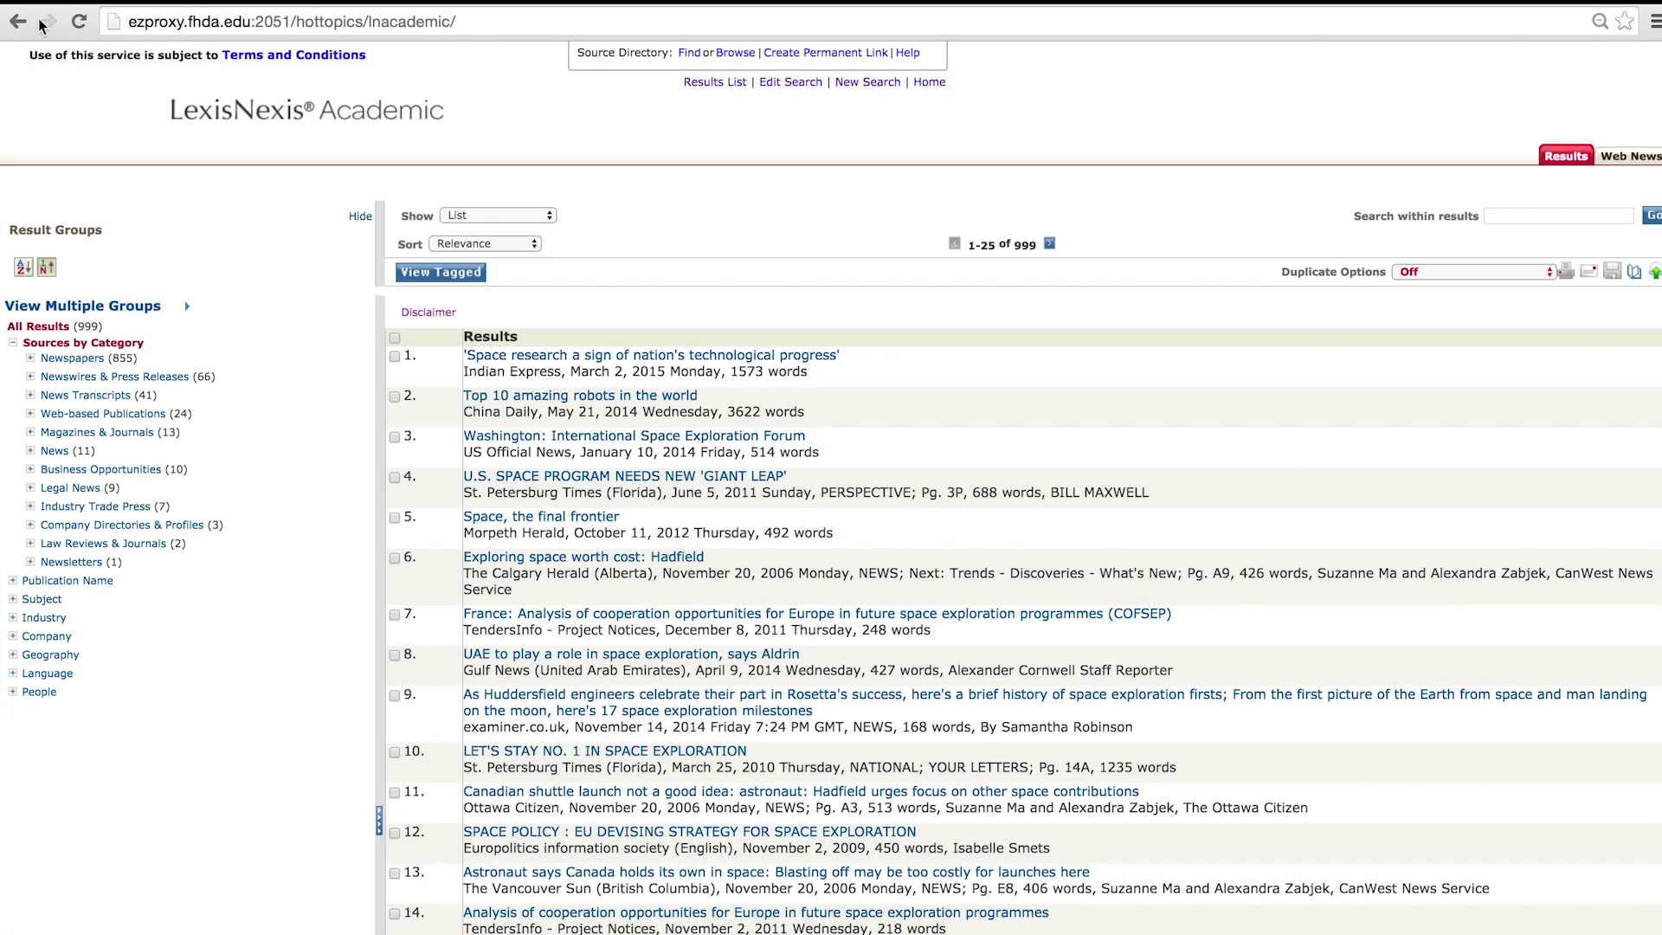
- Return to the LexisNexis search page and expand the Search the News, Look up a Legal Case and Get Company Info forms
click(39, 22)
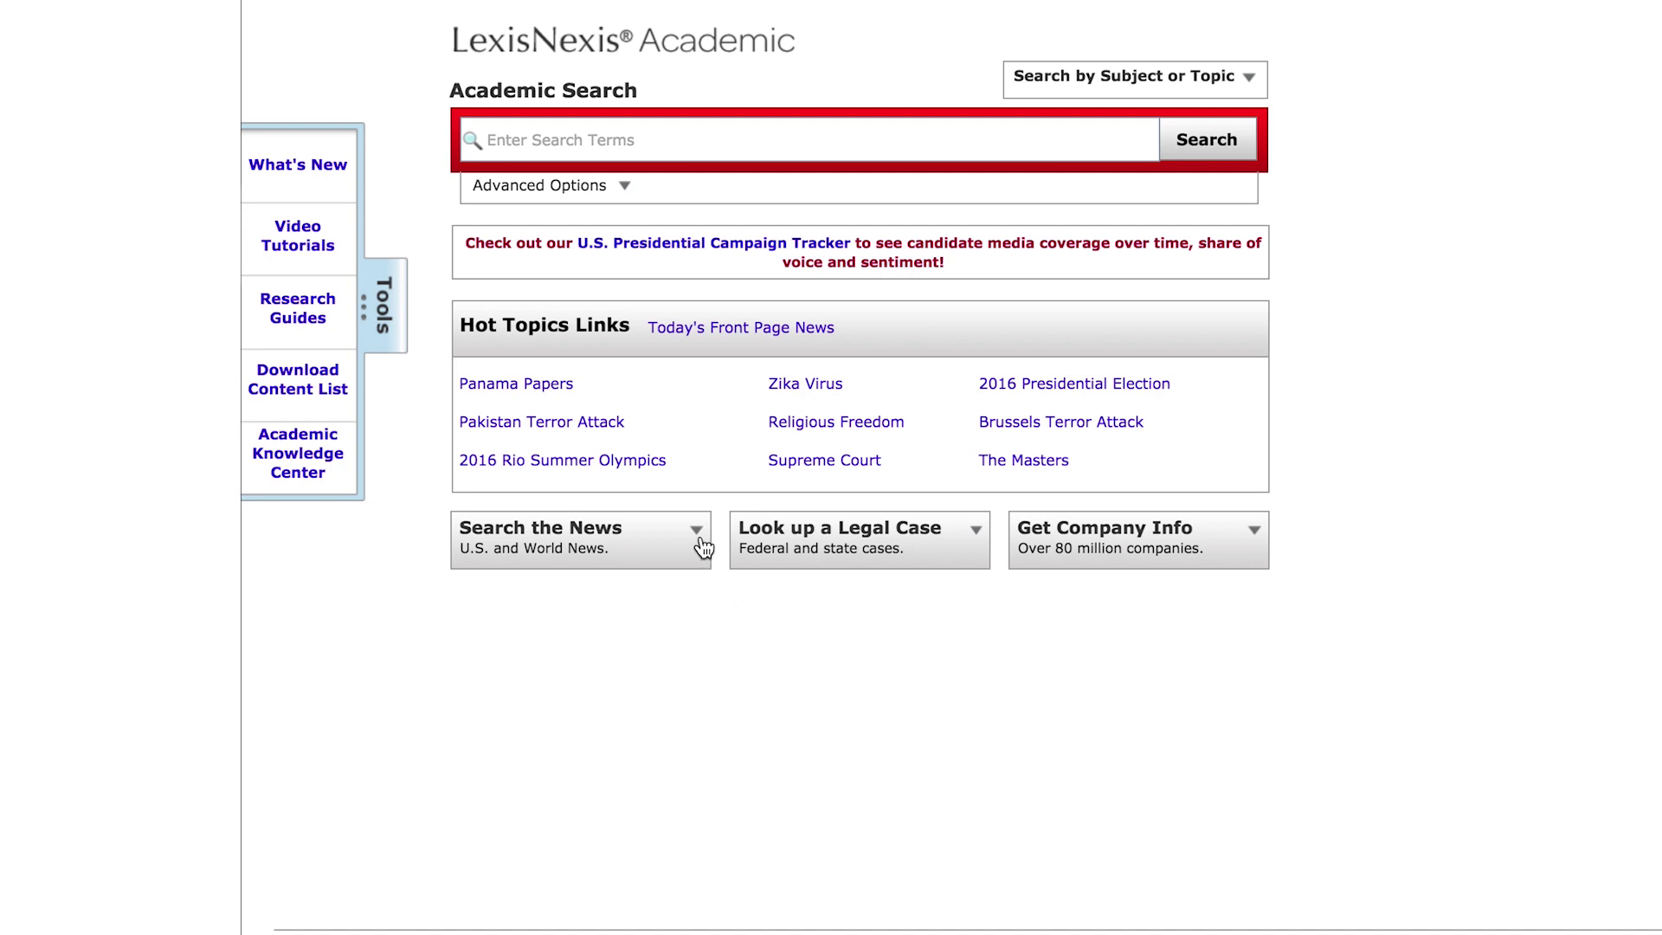
click(697, 532)
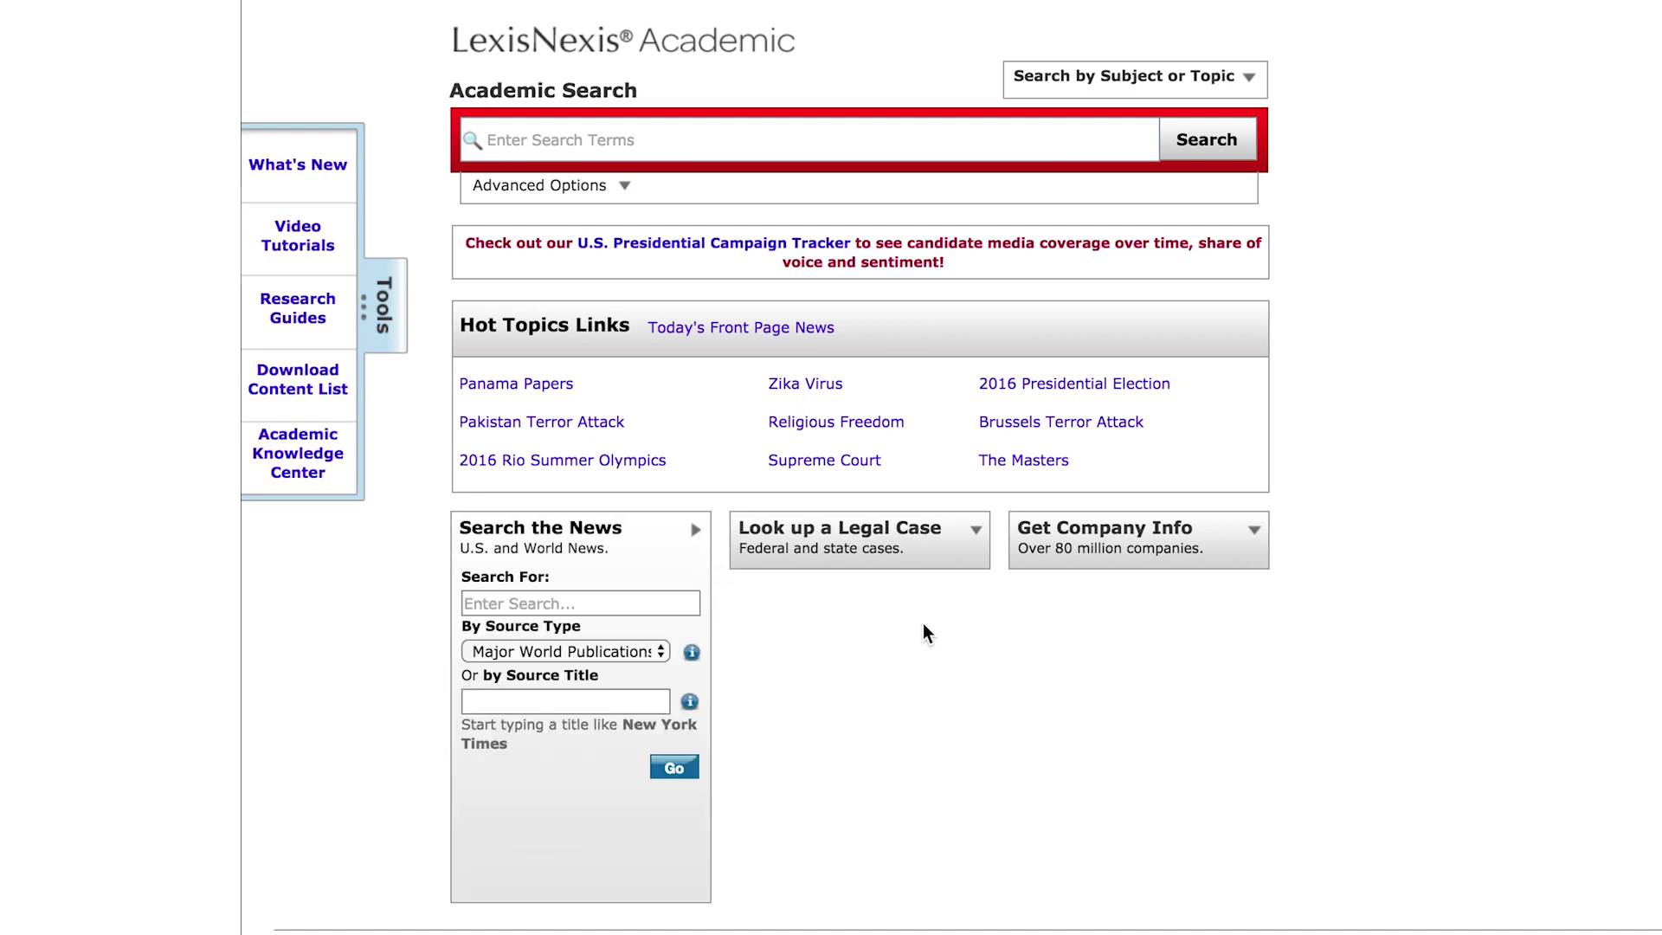
click(974, 531)
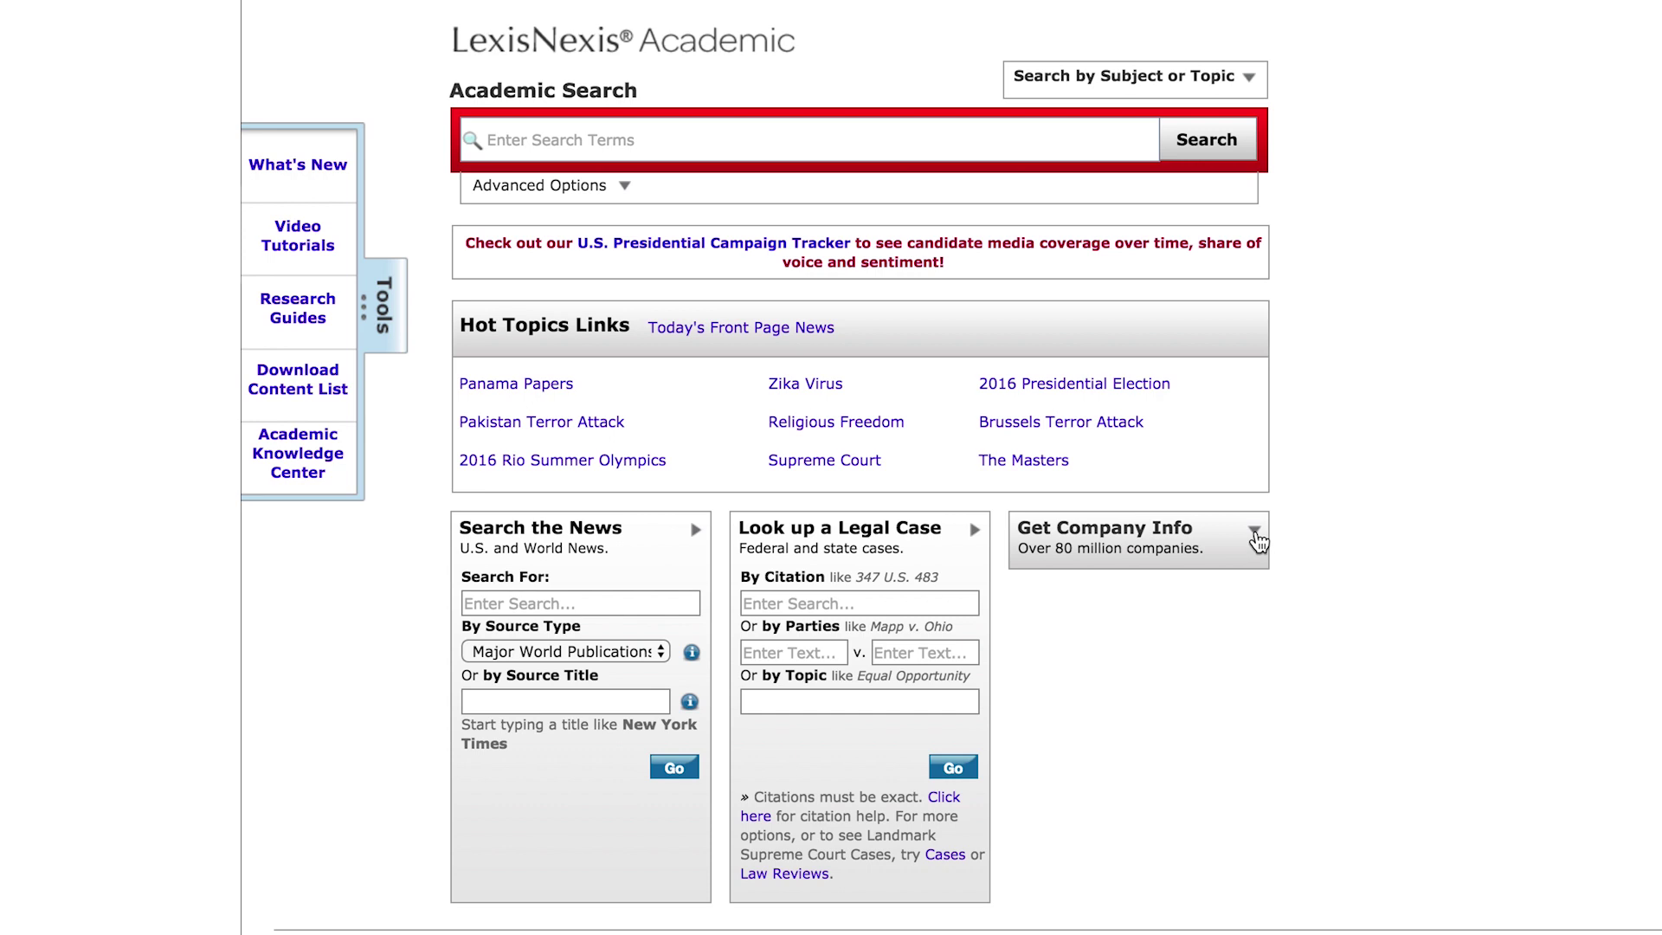
click(1255, 531)
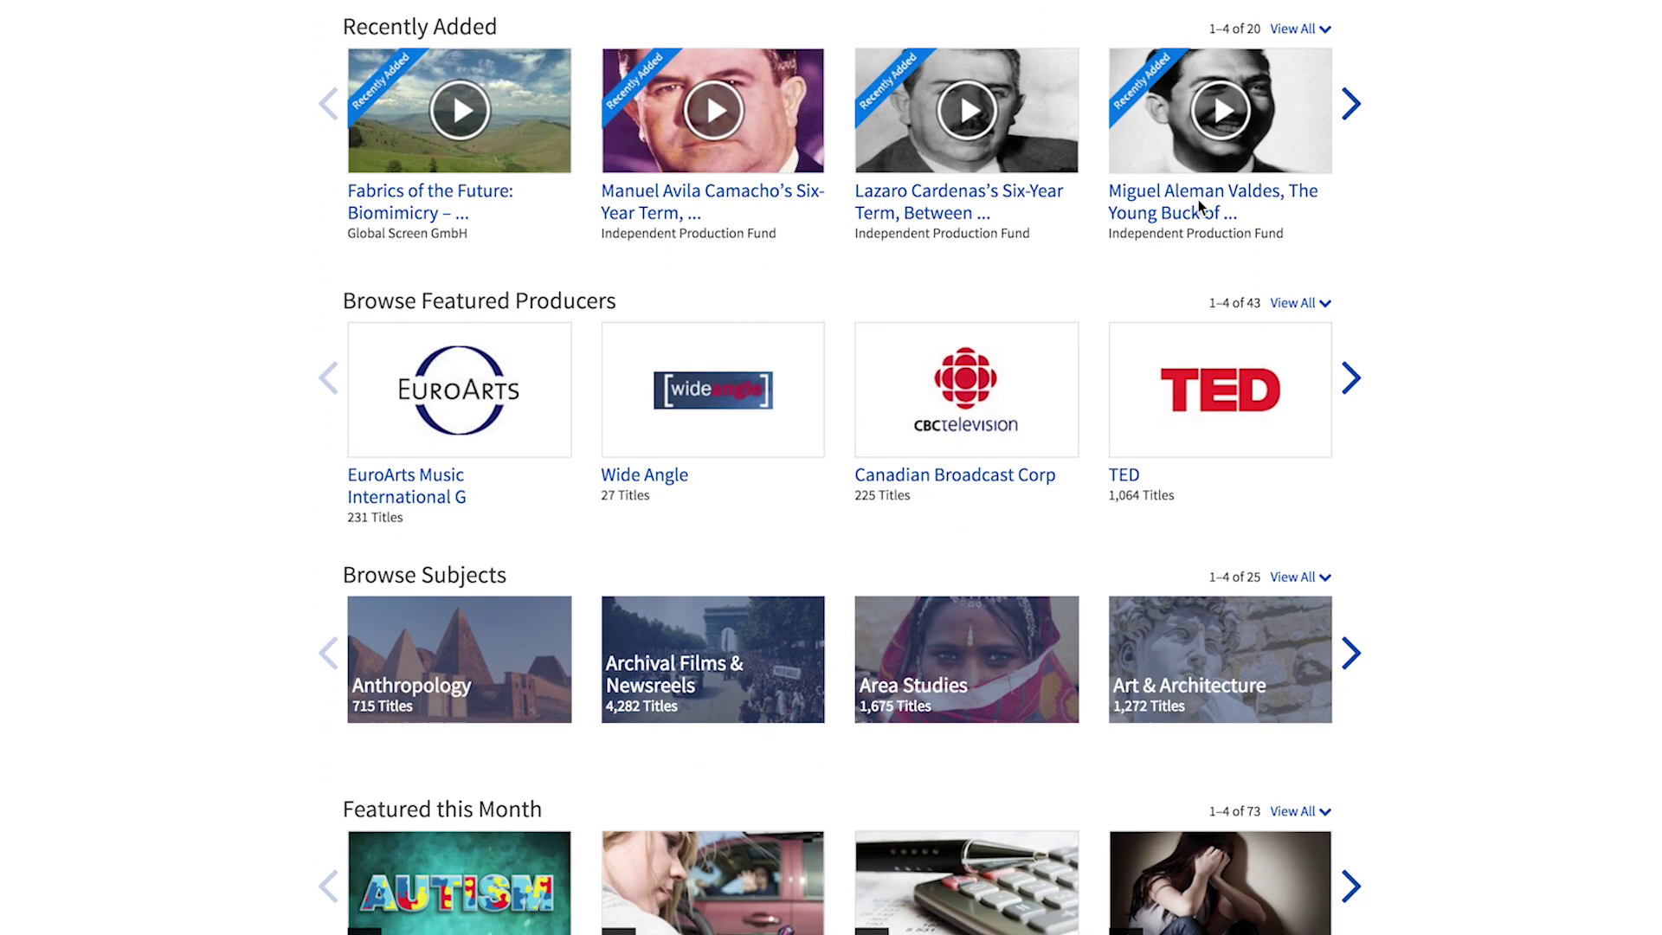
- View all Films on Demand subjects and choose Technology & Society
scroll(1198, 199, down, 5)
click(1282, 187)
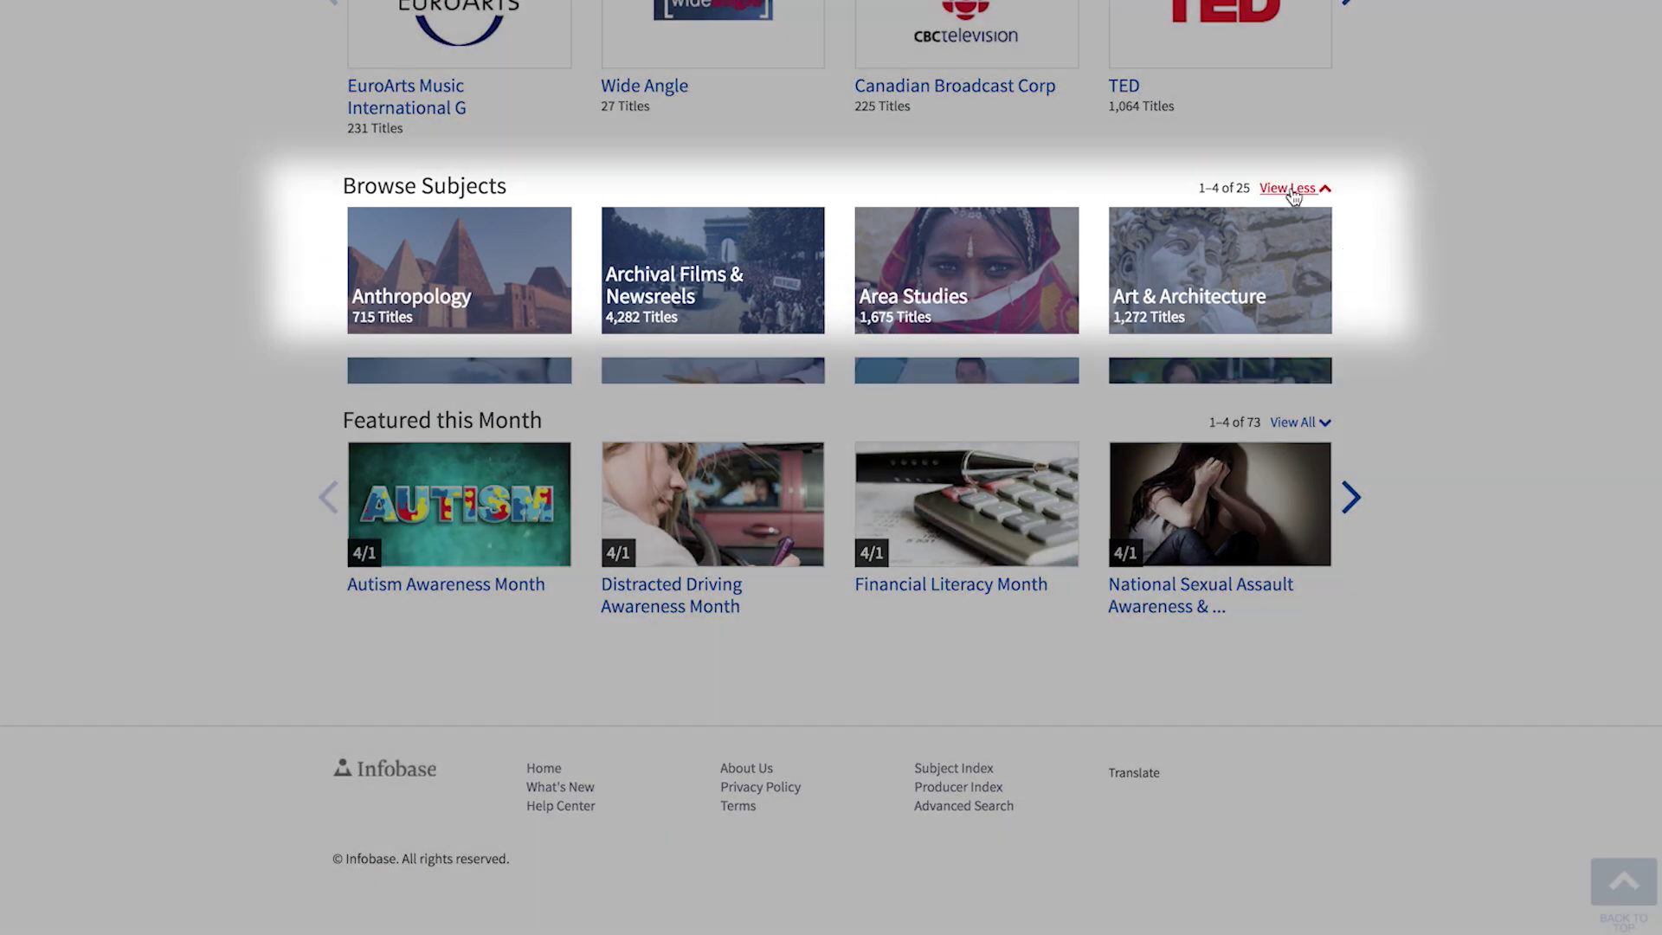
scroll(1443, 349, down, 4)
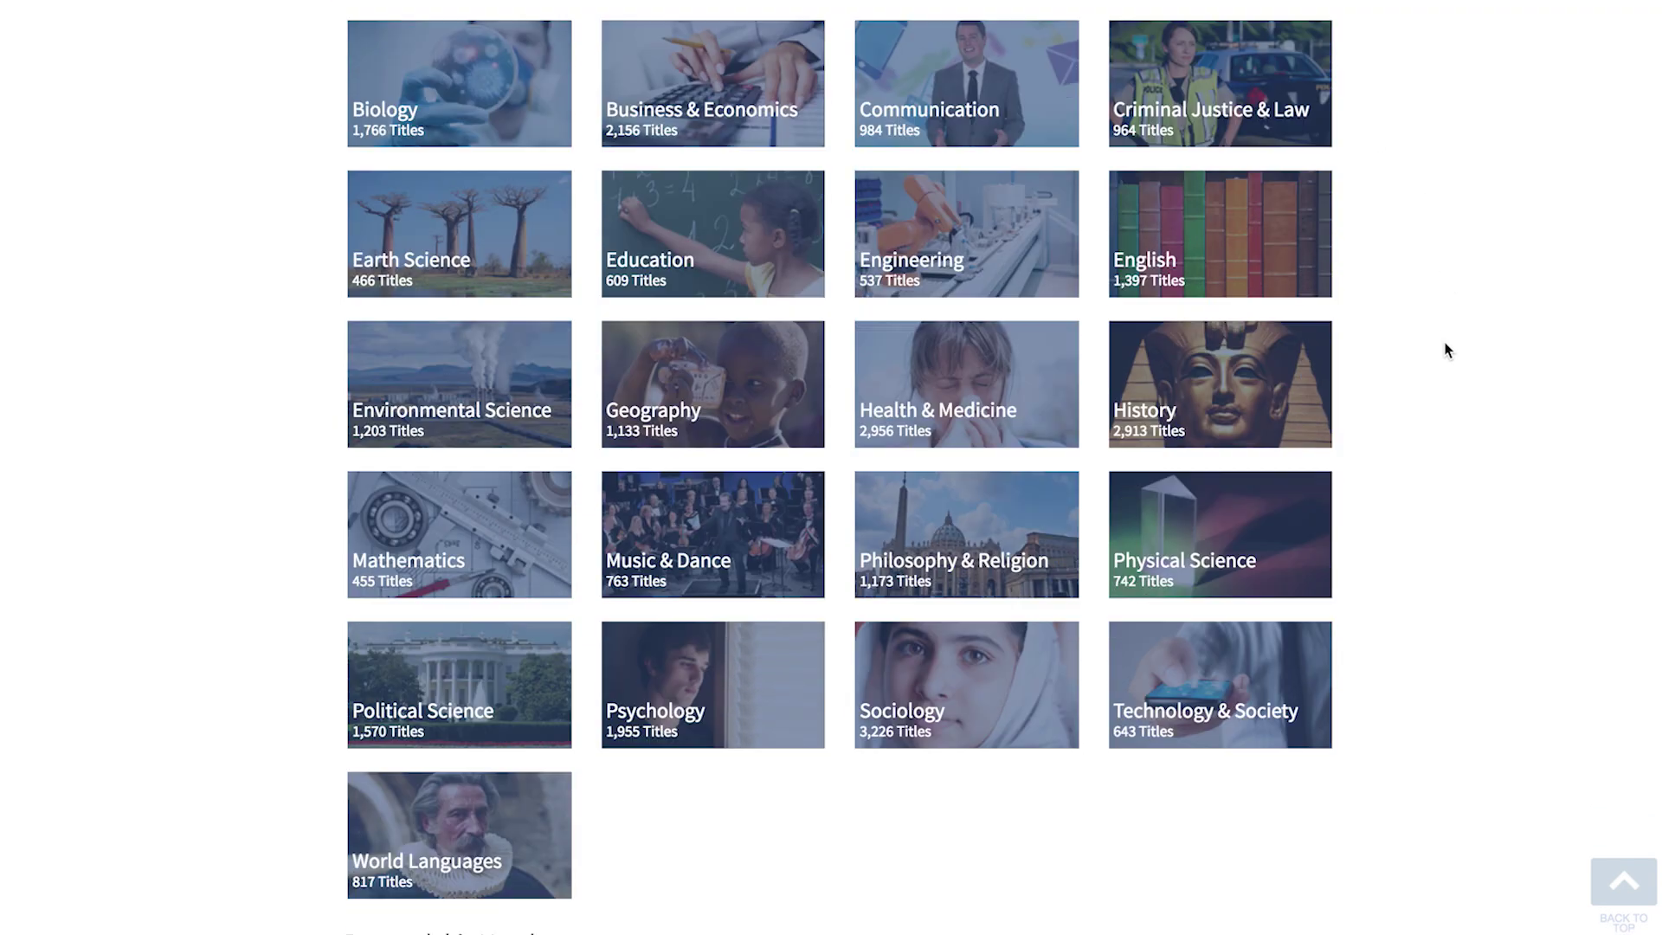
scroll(1359, 519, down, 3)
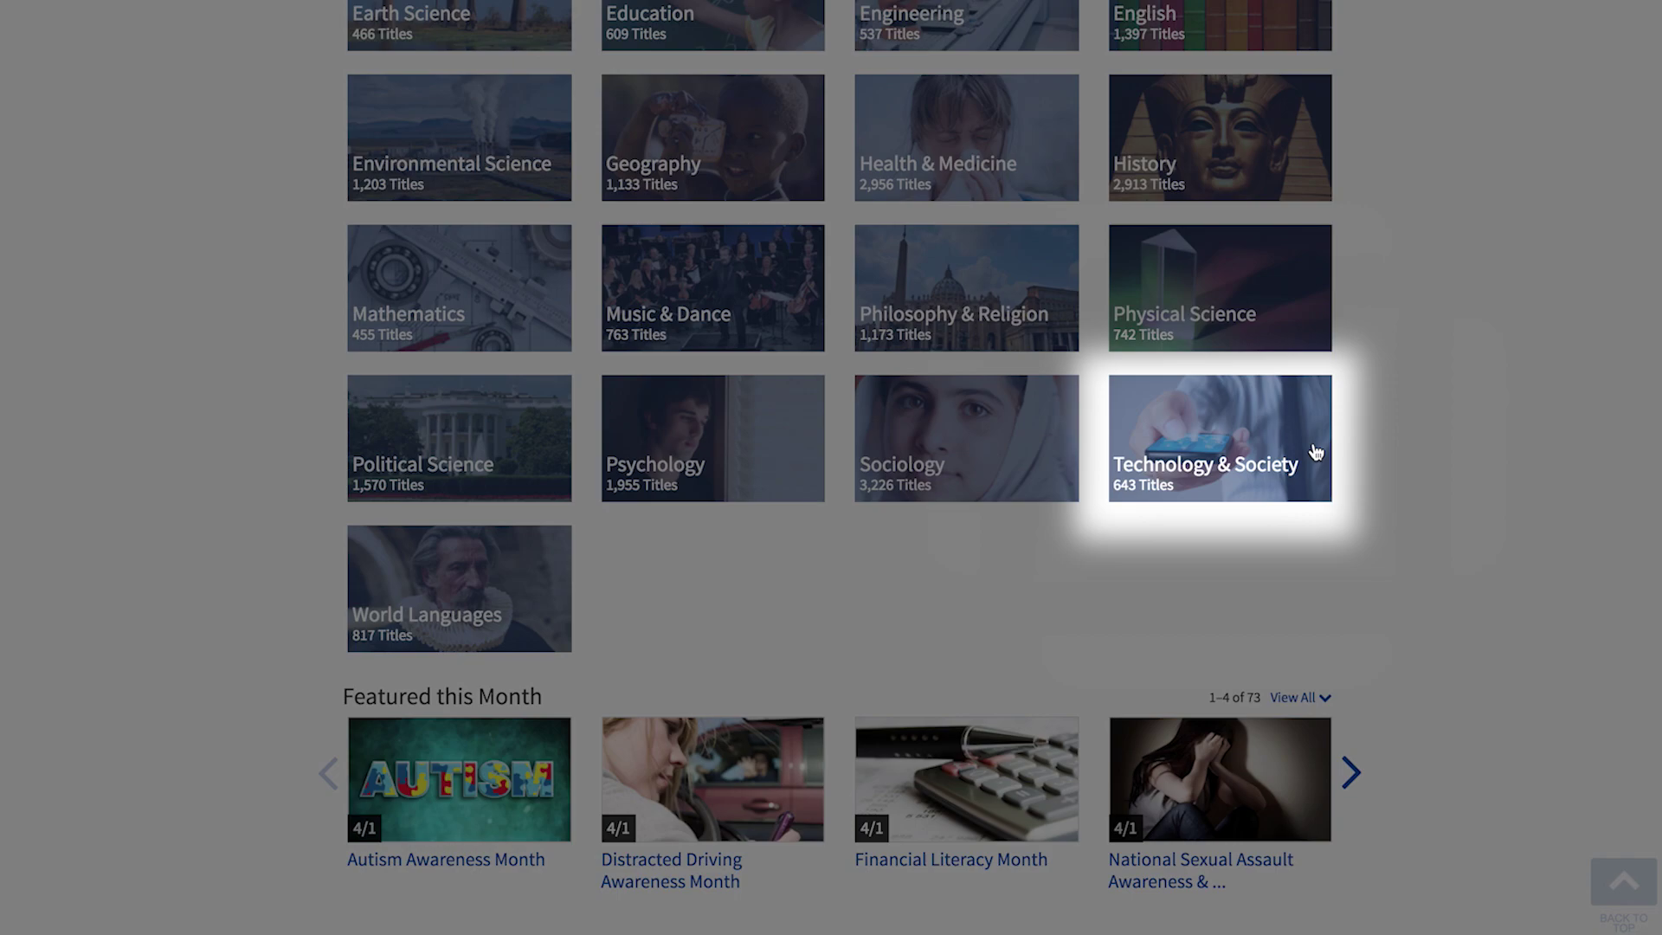
click(1313, 452)
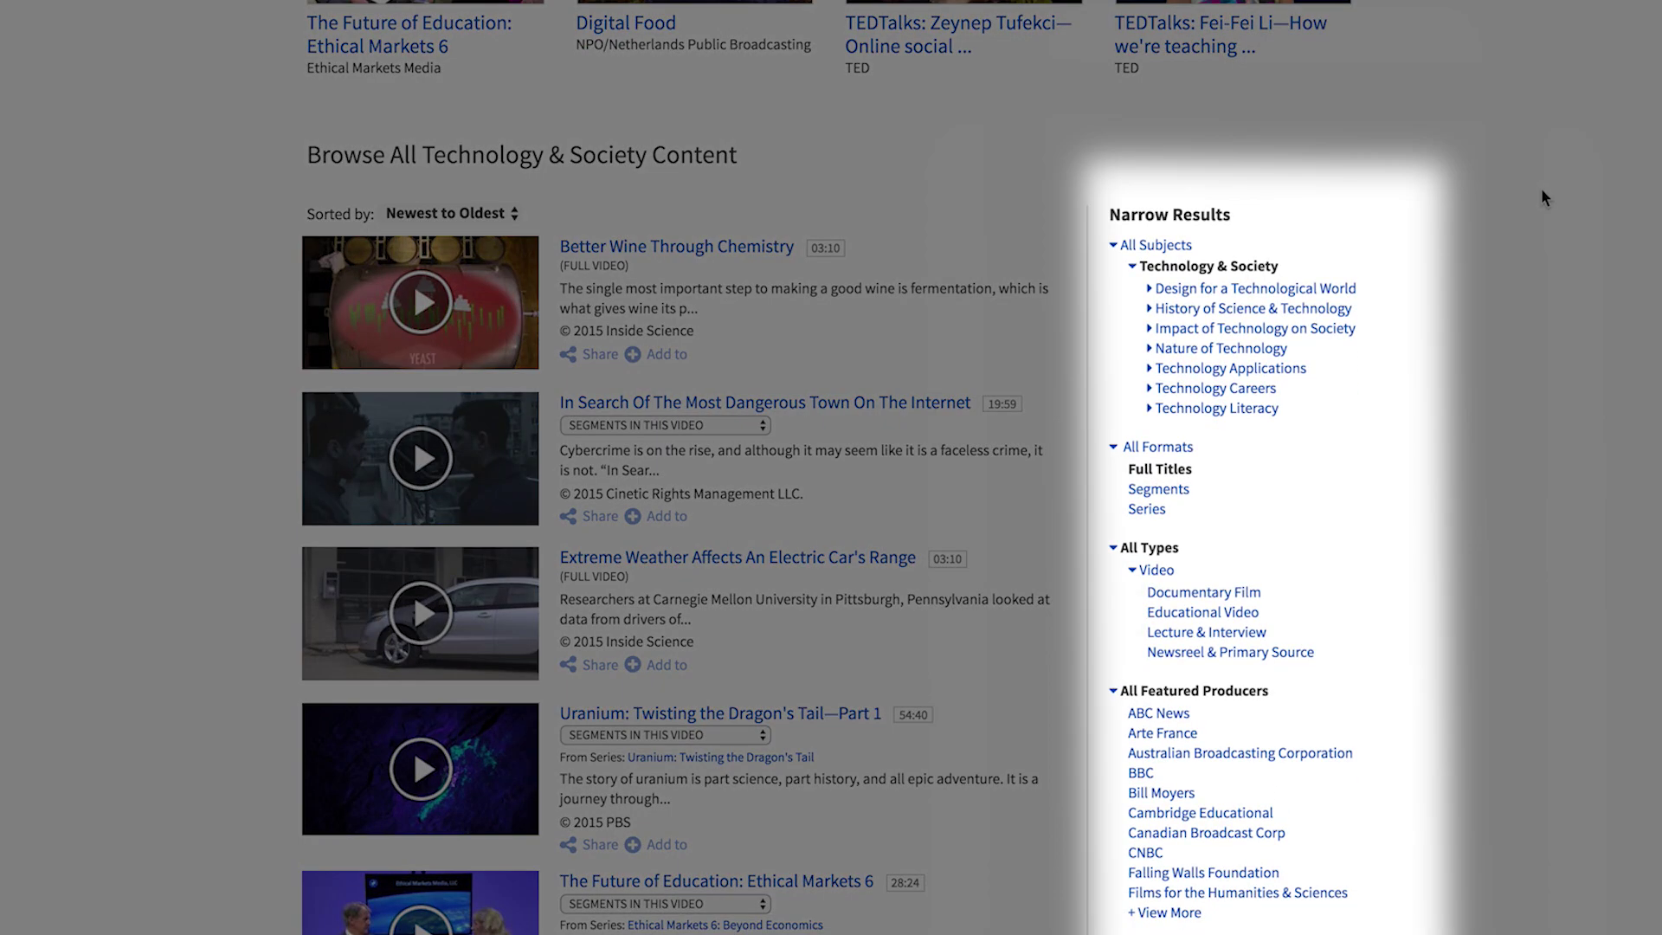
- Find The Age of Hubble in the Technology & Society list and open its video page
scroll(1534, 169, down, 5)
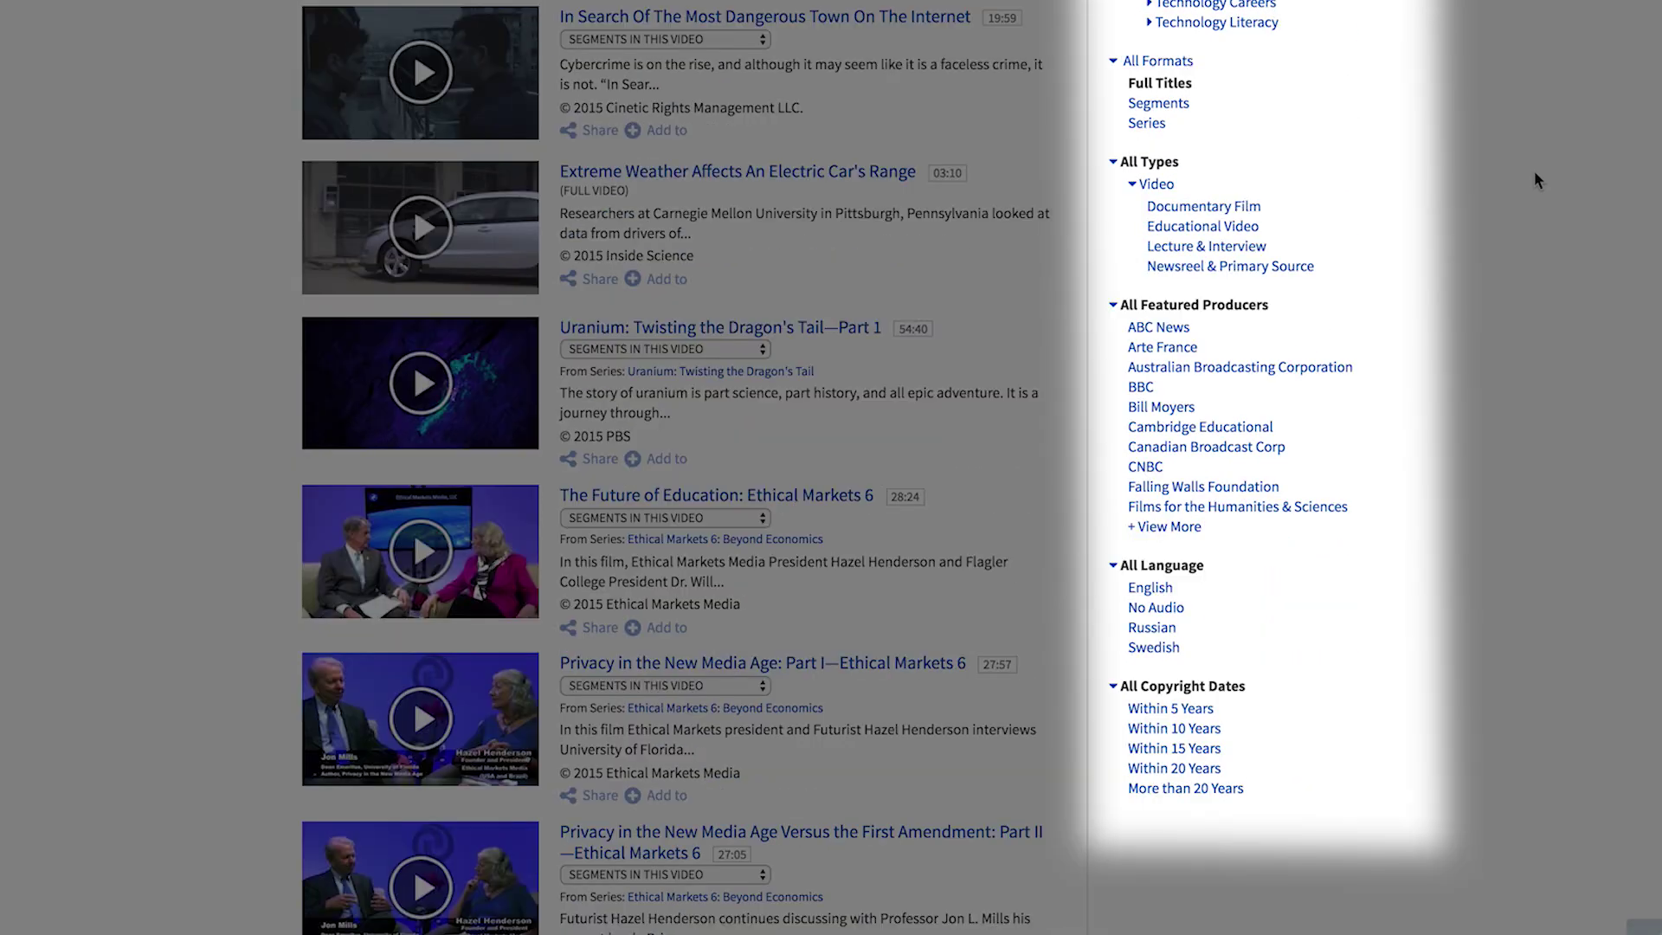
scroll(1535, 173, down, 5)
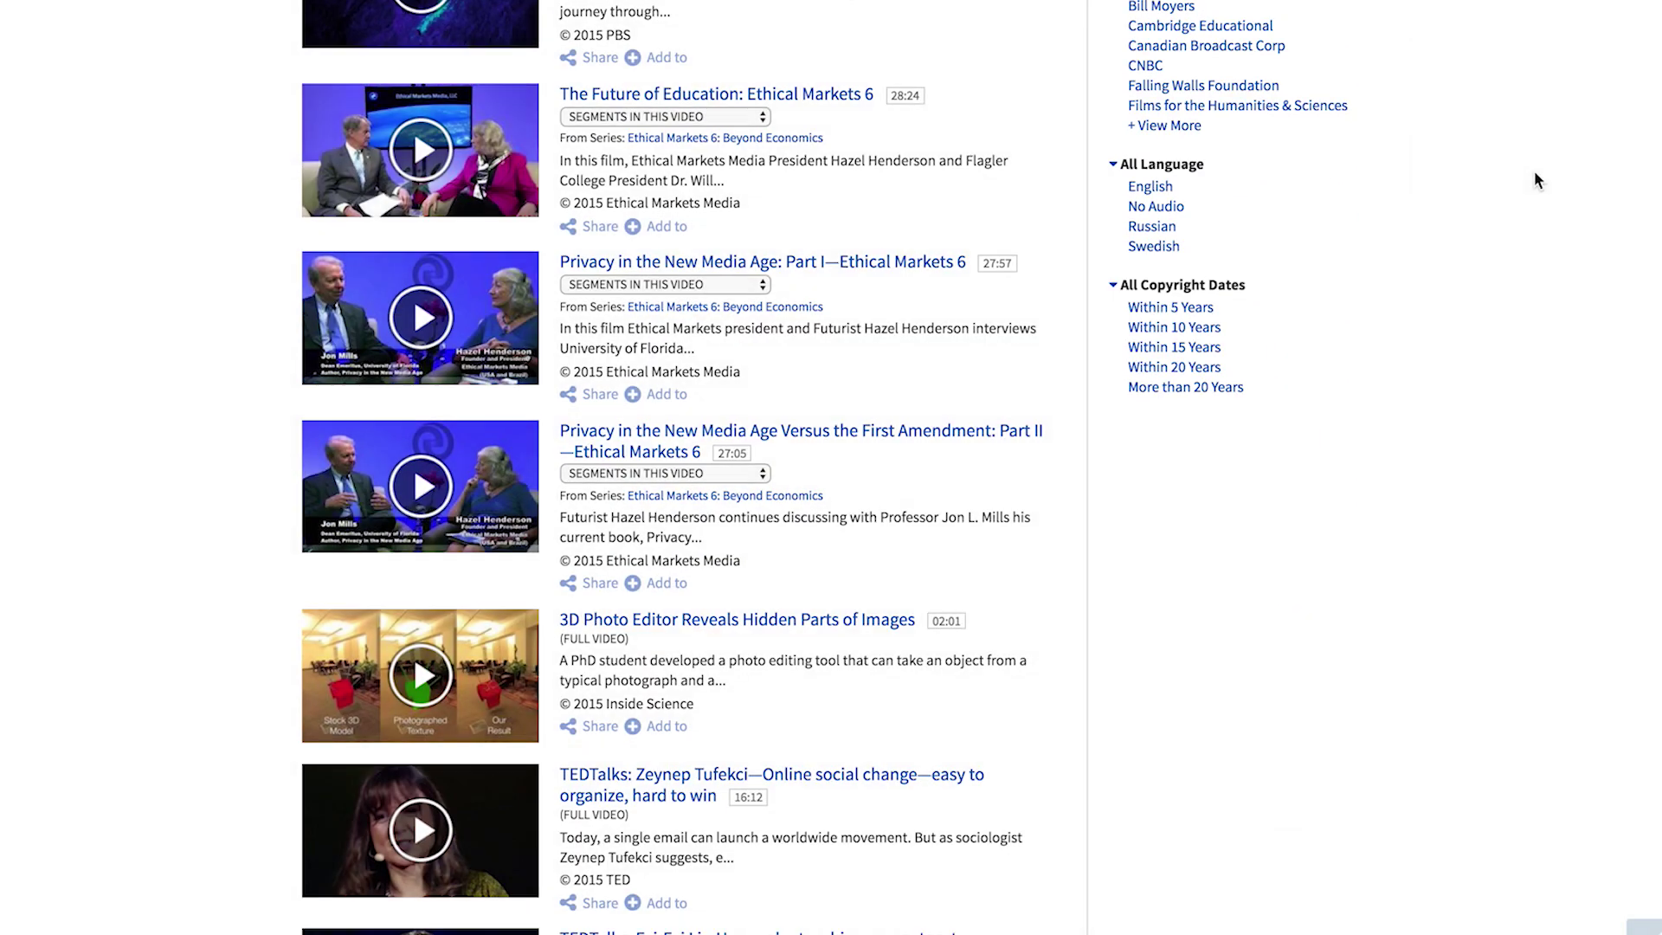
scroll(1535, 173, down, 10)
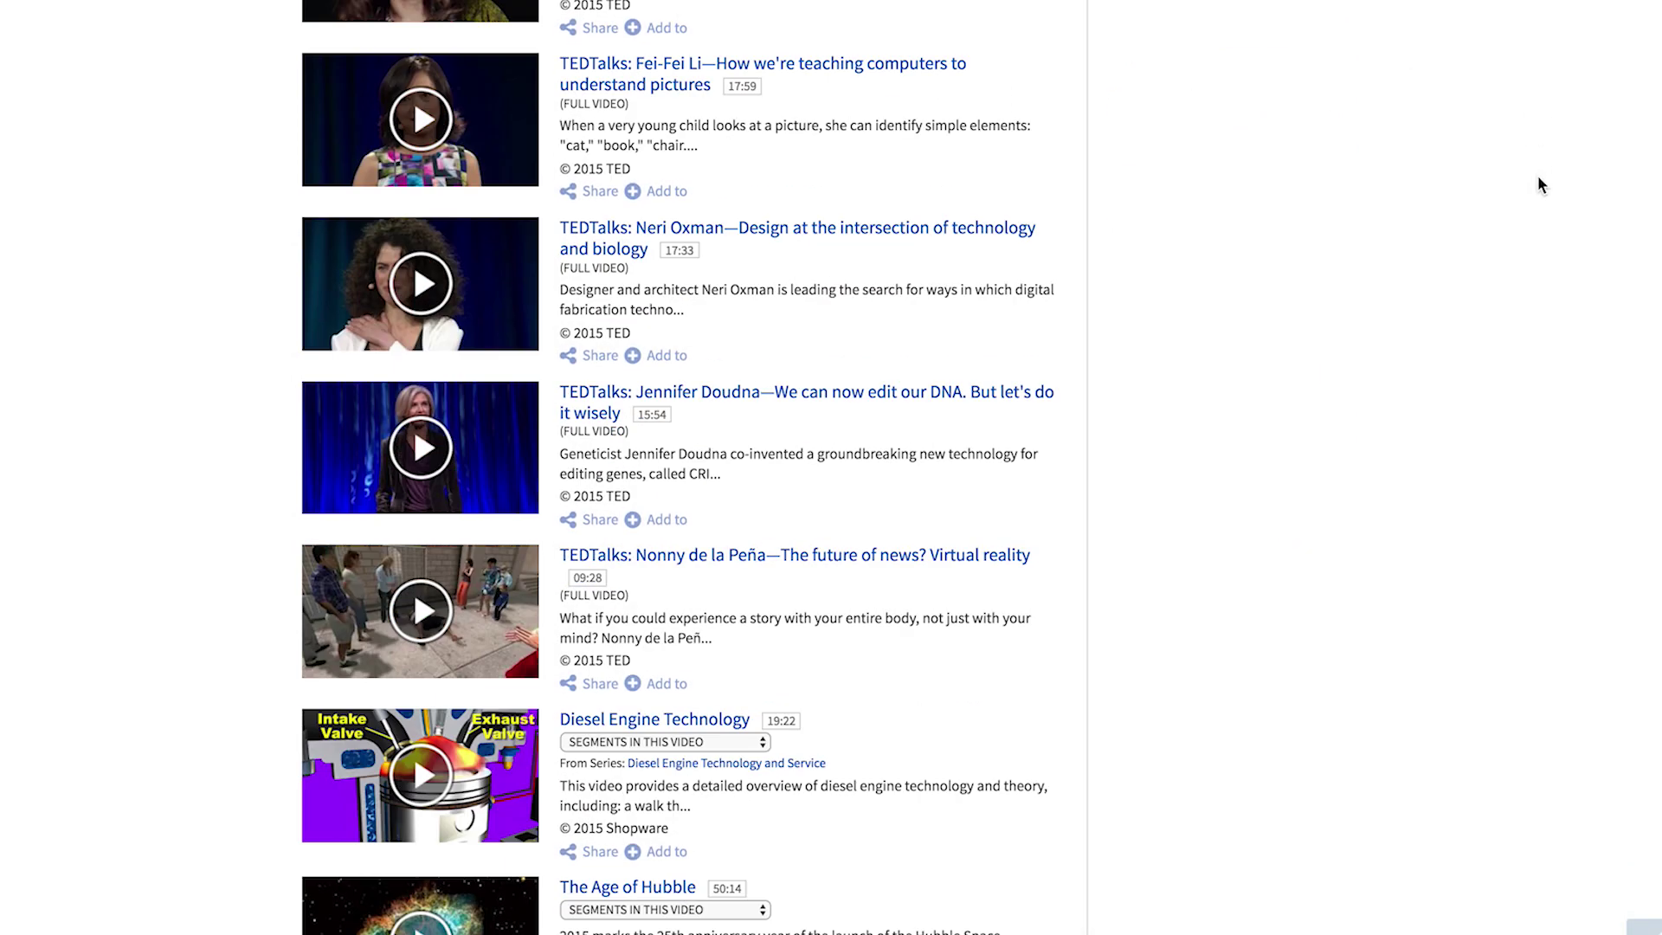
scroll(1538, 177, down, 7)
scroll(1538, 178, down, 2)
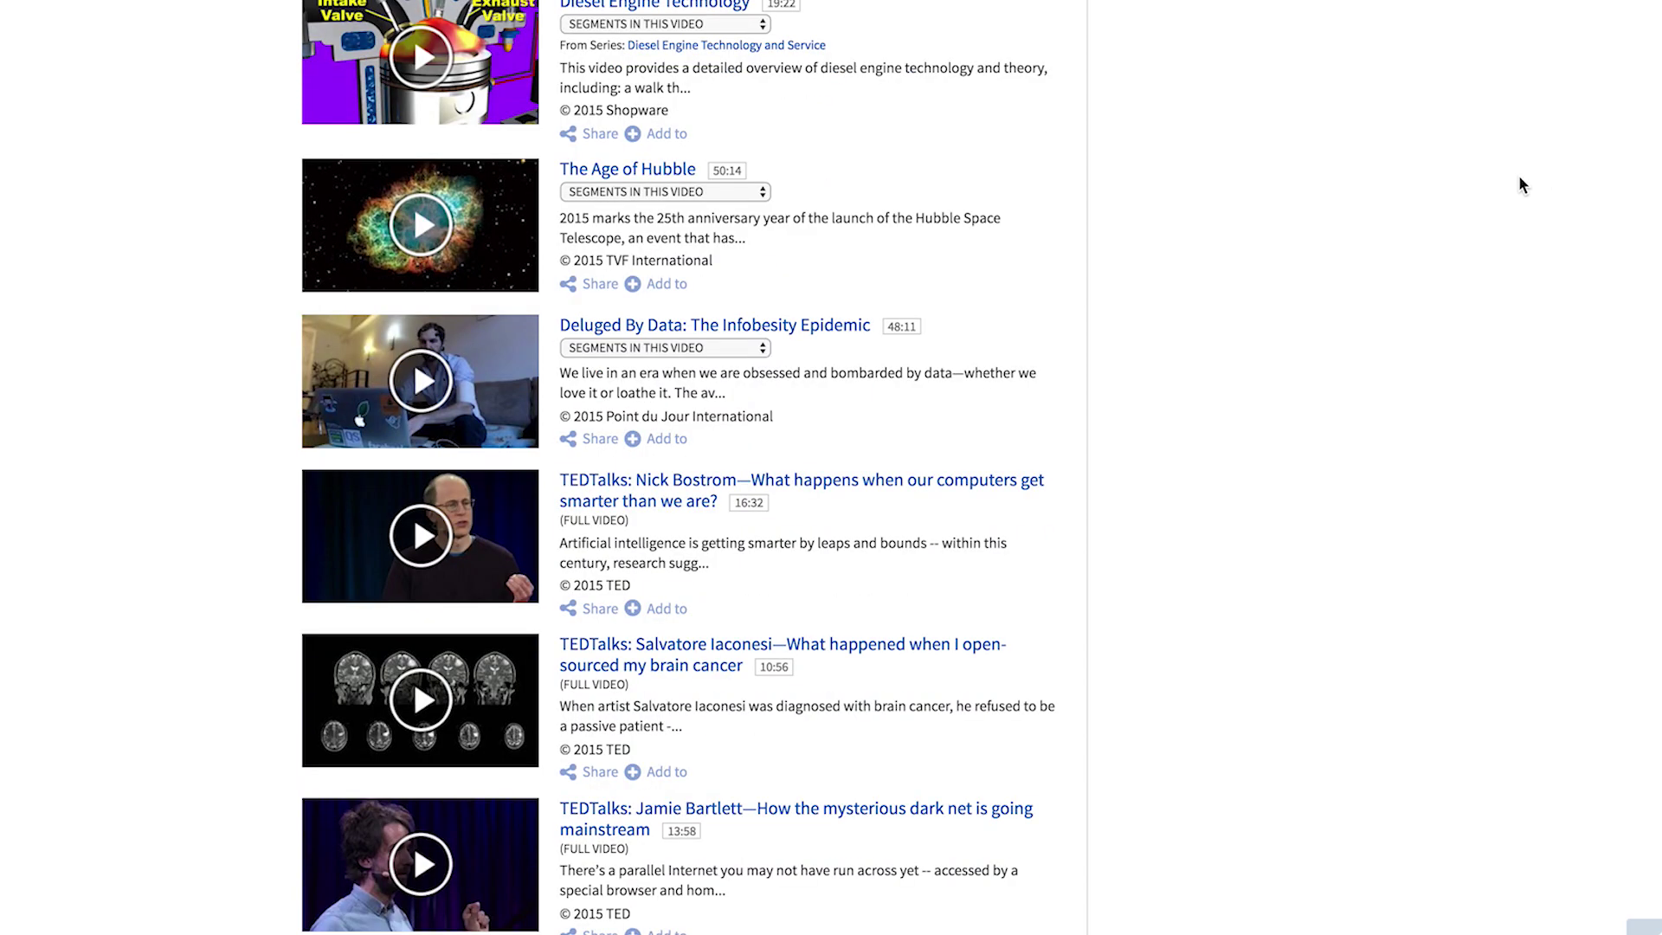
click(599, 173)
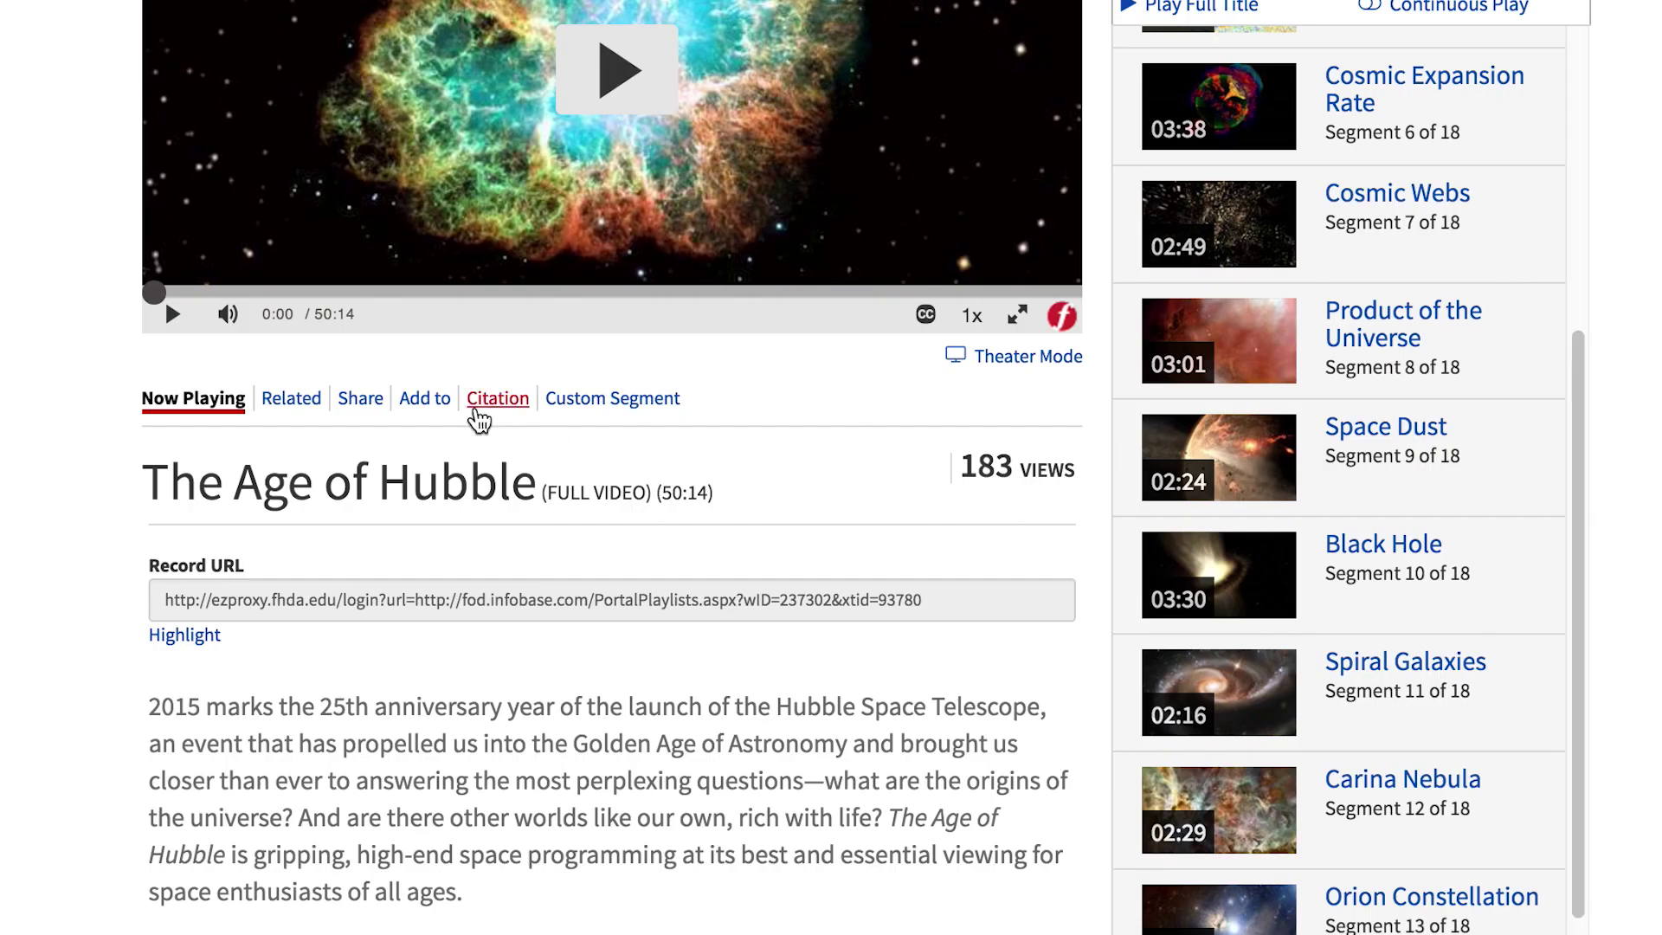
- Display the MLA citation for The Age of Hubble under the video player
click(479, 414)
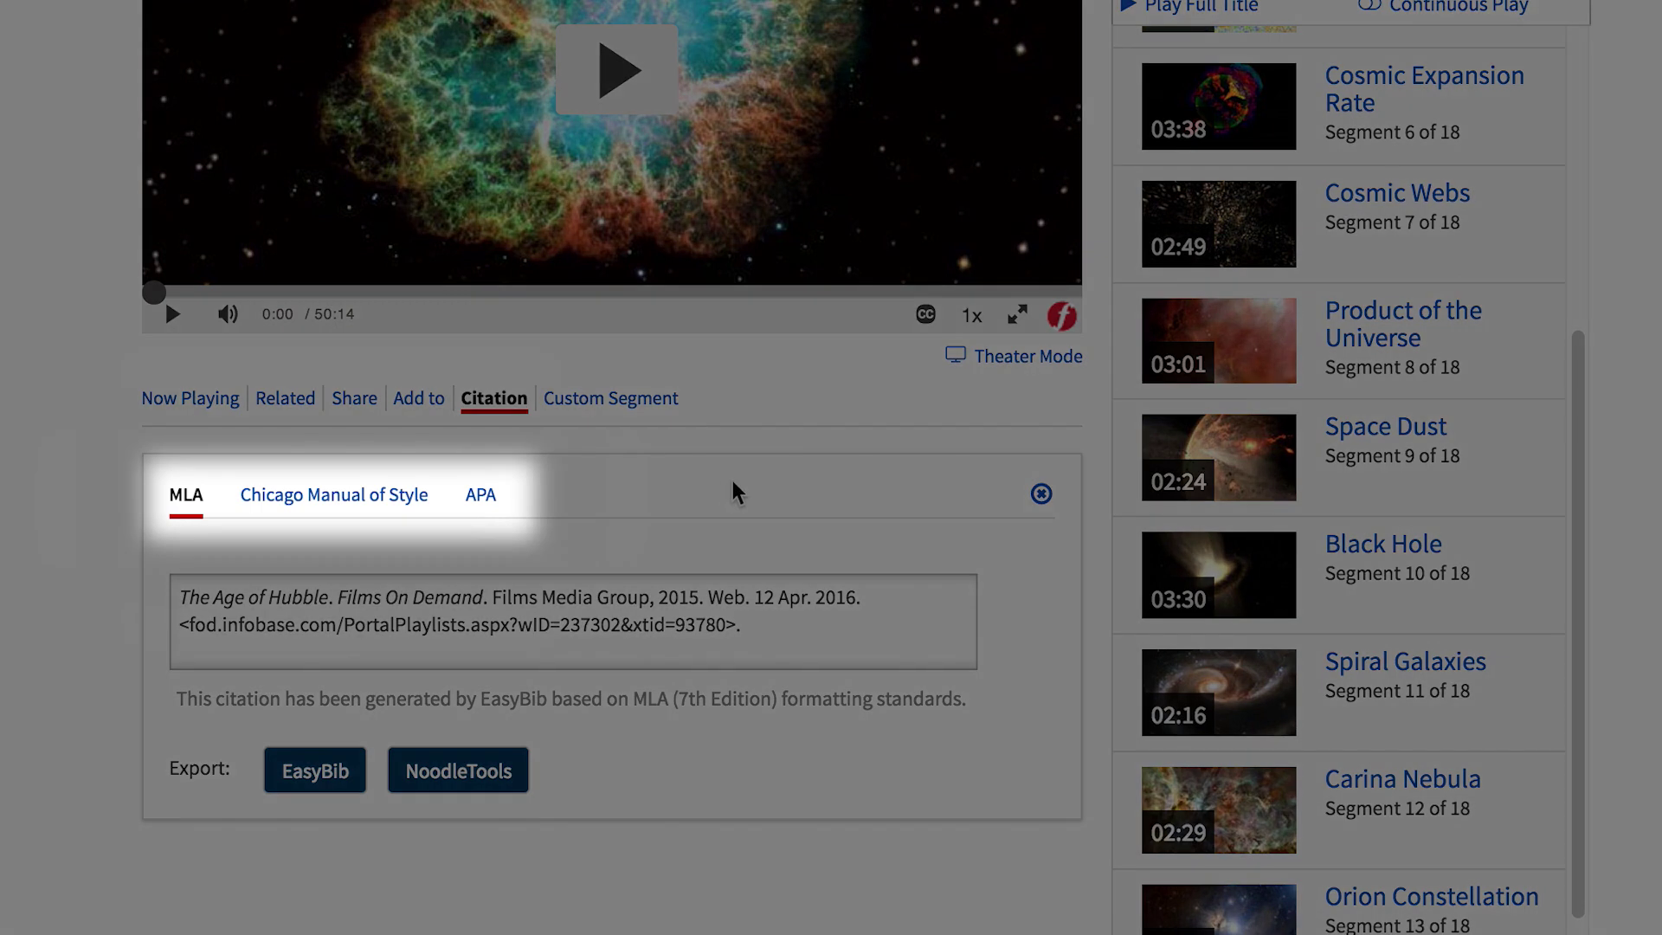